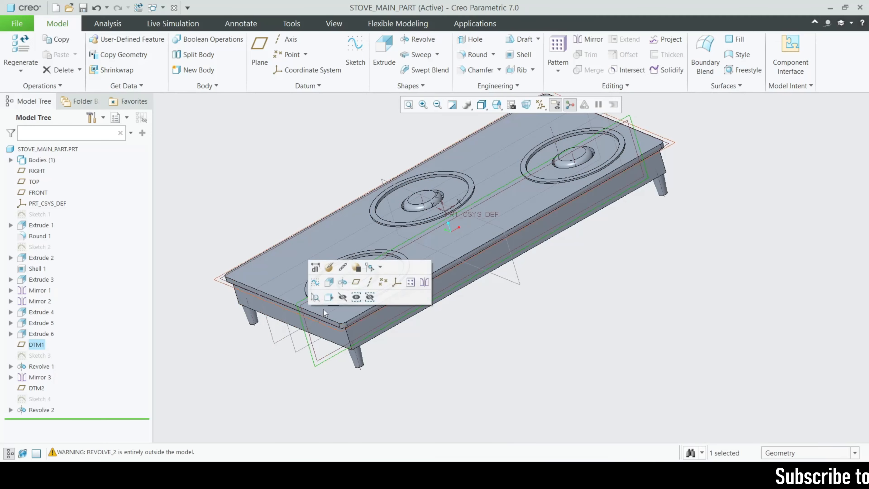
Step: Start a sketch on datum plane DTM1, oriented flat with the model clipped at the sketch plane
left_click(355, 50)
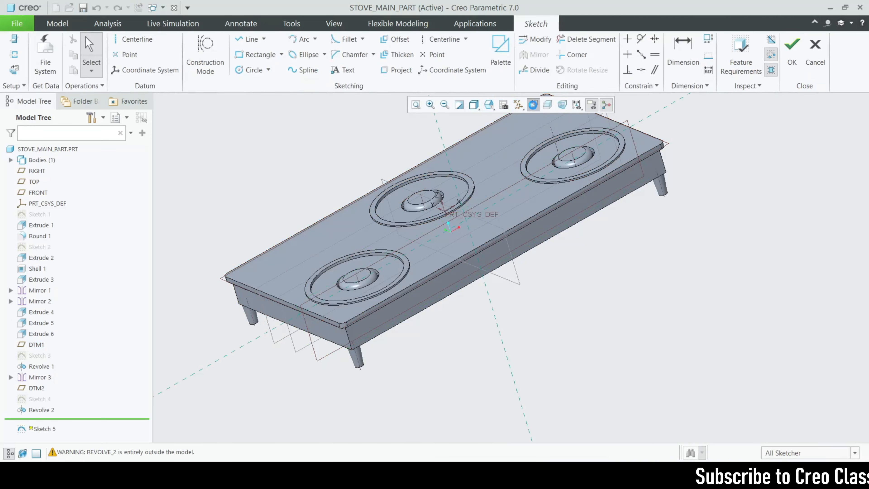
left_click(532, 104)
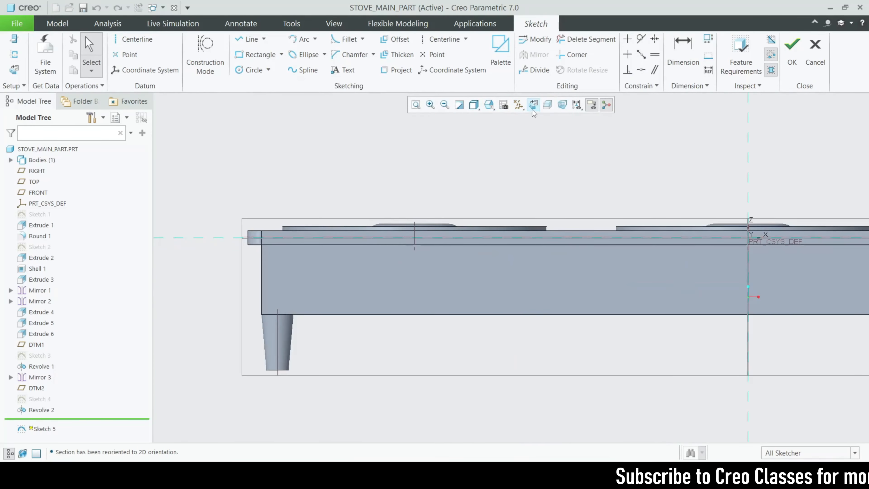
left_click(546, 107)
scroll(361, 268, "up", 5)
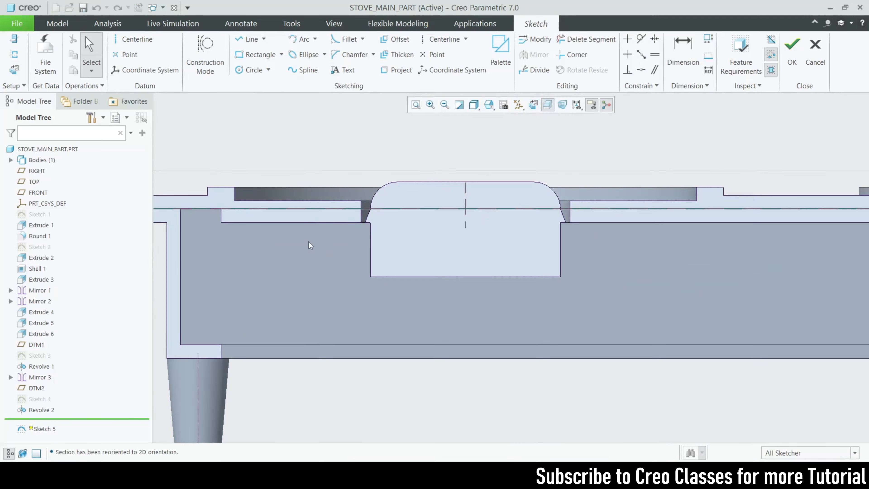
Step: Add the burner's vertical side edge and the underside of the top plate as sketch references
left_click(14, 54)
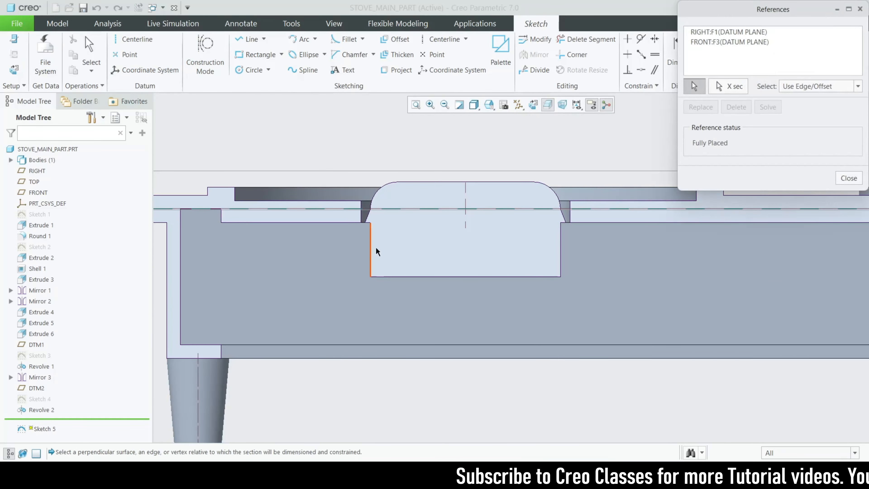
left_click(373, 254)
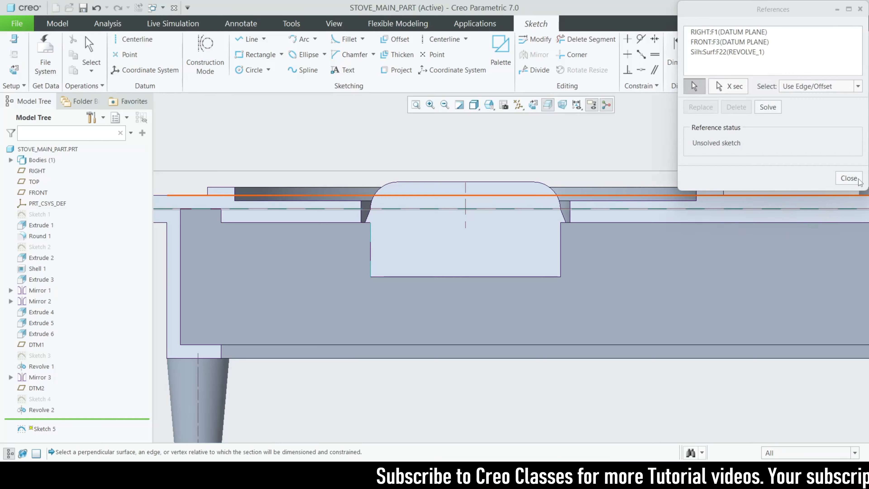
left_click(849, 178)
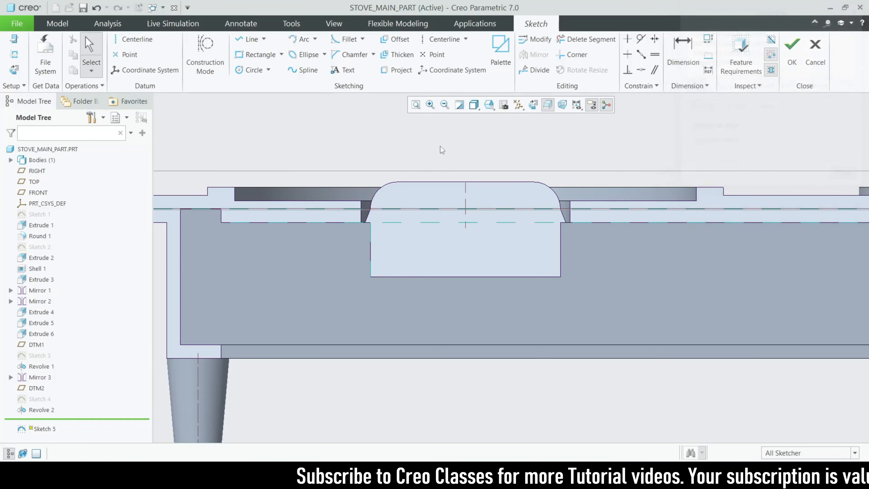
Step: Sketch a horizontal line about 31 long from the burner's side reference, continuing with an angled line up to the plate's underside
left_click(249, 39)
scroll(296, 193, "up", 3)
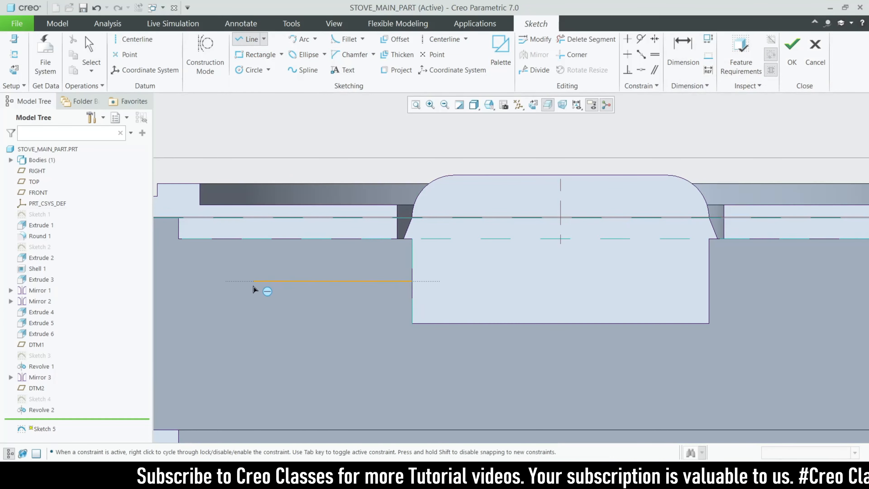
scroll(301, 288, "down", 3)
scroll(324, 289, "up", 2)
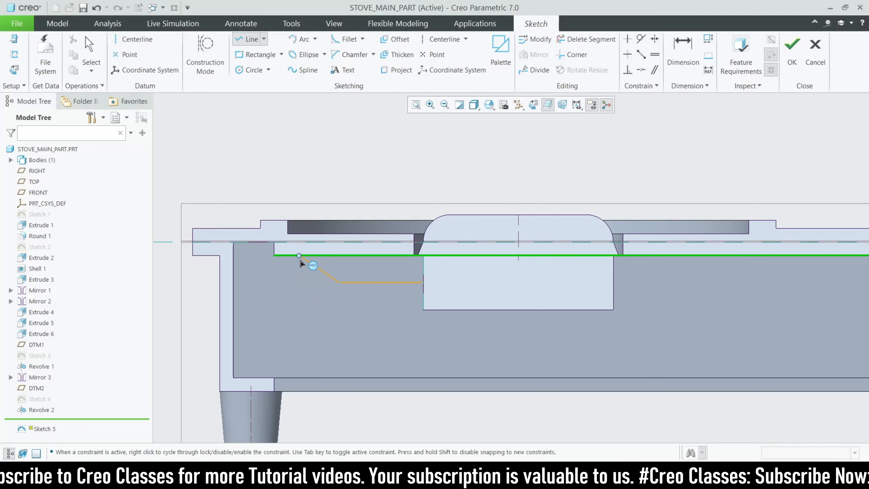
left_click(312, 256)
scroll(348, 284, "up", 3)
middle_click(366, 274)
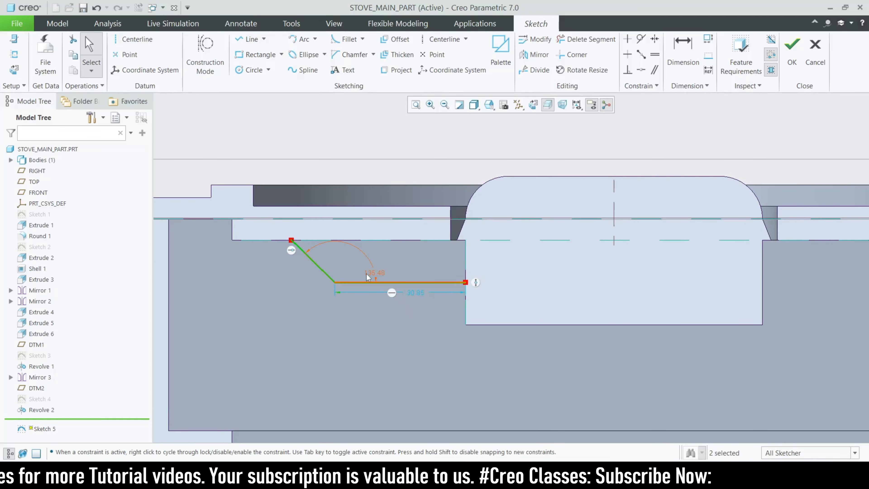
Step: Set the horizontal line's length to 30 and the angle between the lines to 135 degrees, and finish the sketch
double_click(420, 293)
type("30")
key("Return")
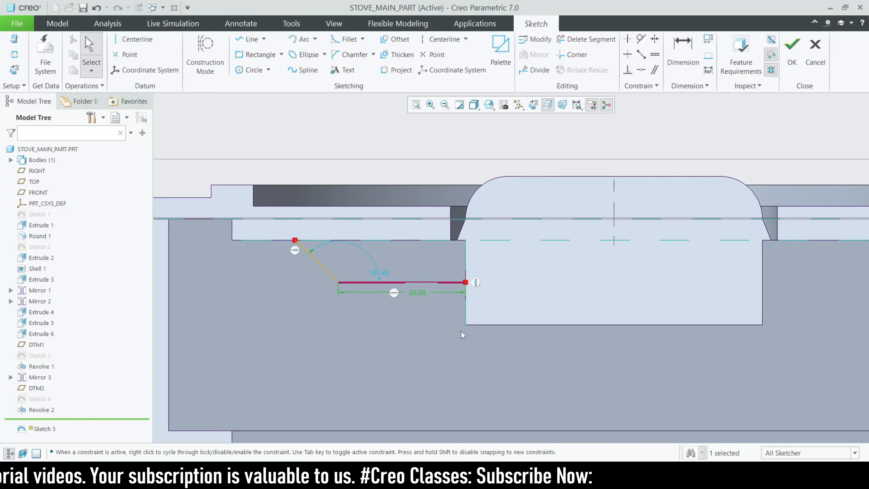
double_click(376, 273)
type("13")
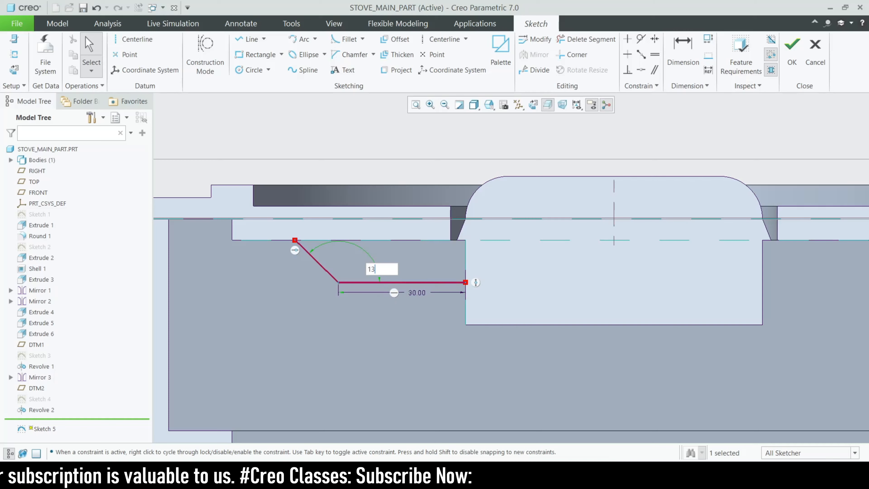
type("6")
key("Return")
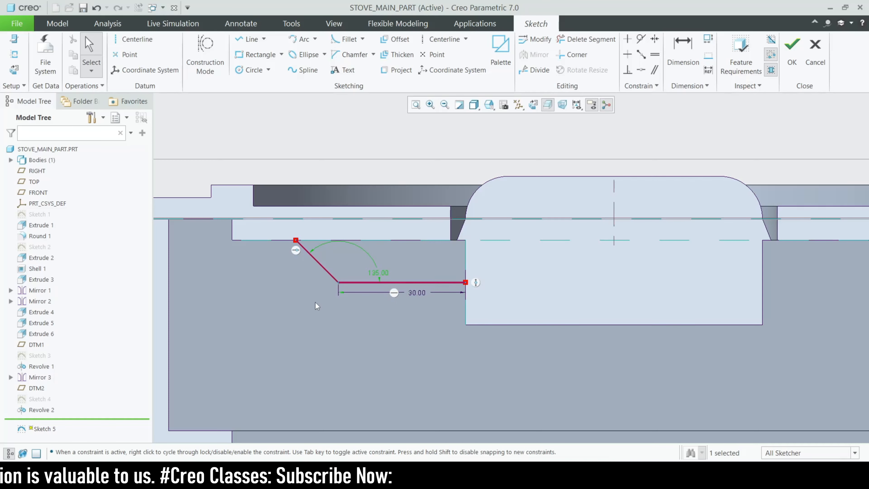
scroll(318, 286, "down", 2)
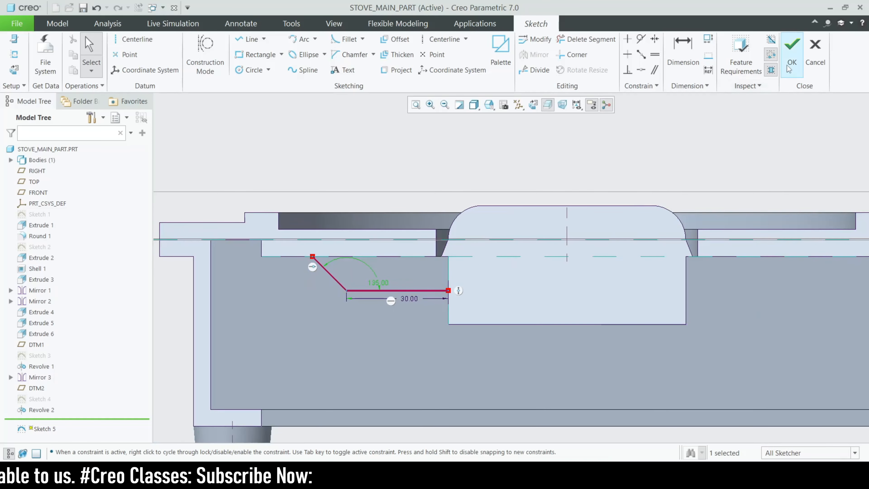
left_click(792, 50)
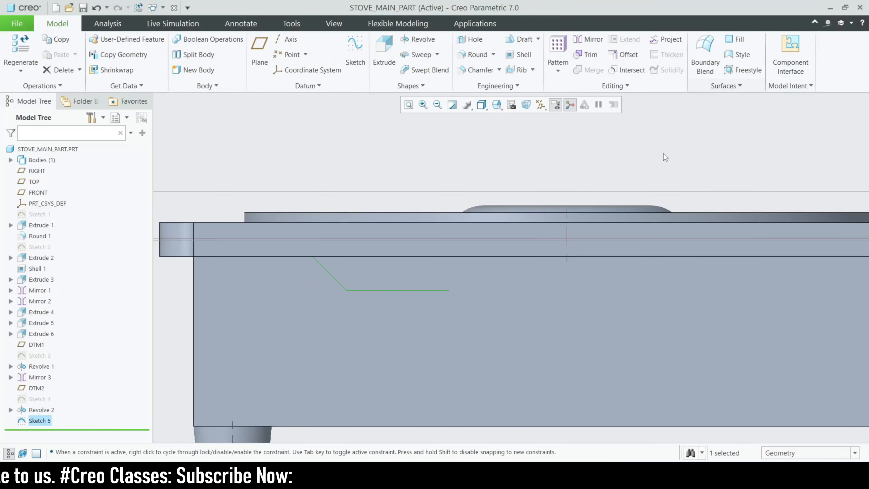
Step: Start a Sweep along the sketched path and sketch its section as a circle of diameter 10 centered on the path's start point
left_click(420, 55)
left_click(96, 52)
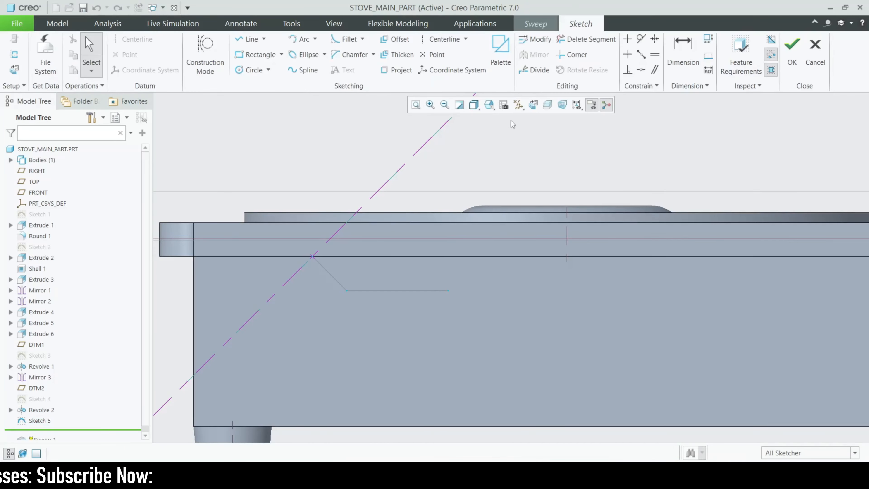
scroll(397, 228, "down", 8)
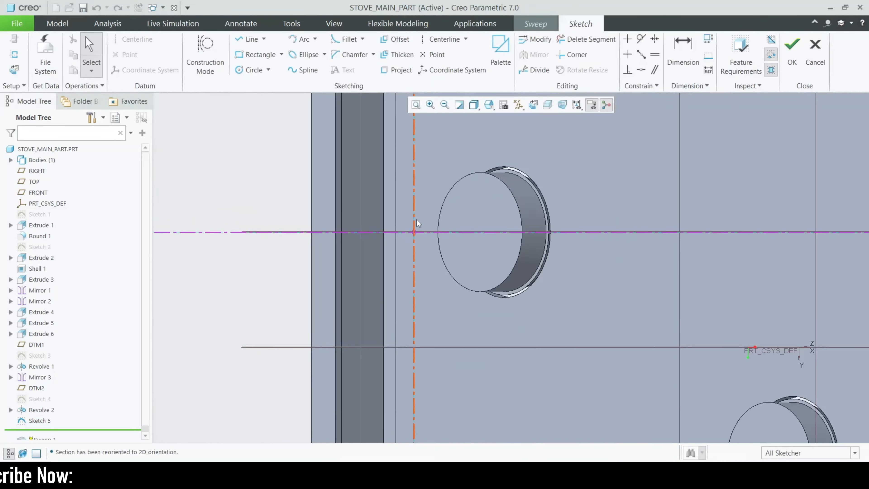
left_click(251, 71)
left_click(419, 271)
middle_click(434, 276)
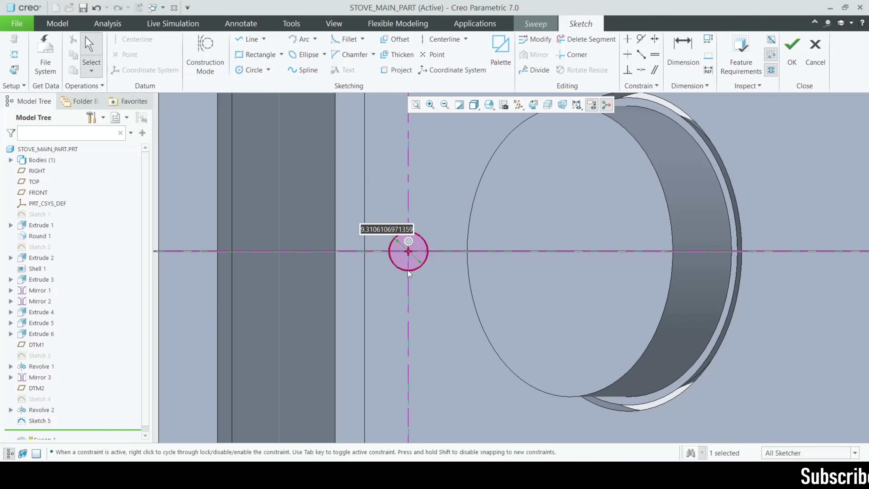
type("10")
key("ctrl+d")
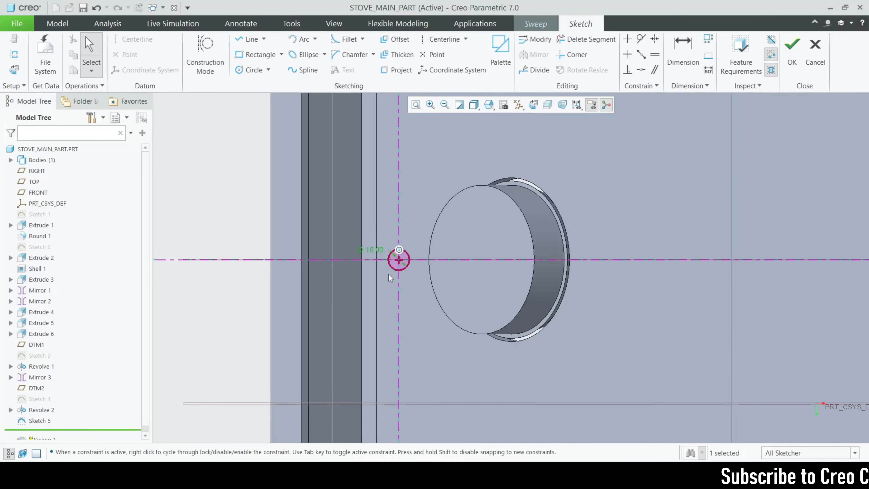
left_click(792, 56)
Step: Examine both ends of the sweep preview where the bent rod meets the plate and the burner
scroll(533, 252, "up", 3)
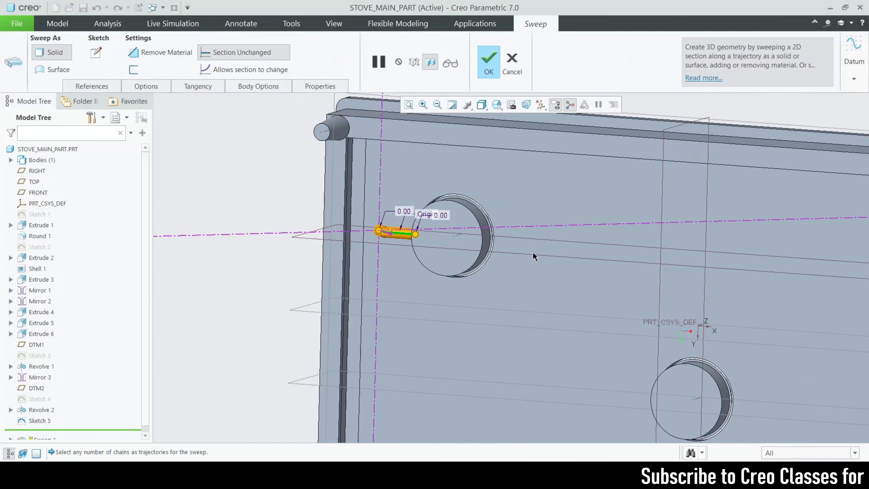
middle_click_drag(533, 252, 427, 329)
scroll(343, 225, "down", 4)
scroll(329, 245, "down", 2)
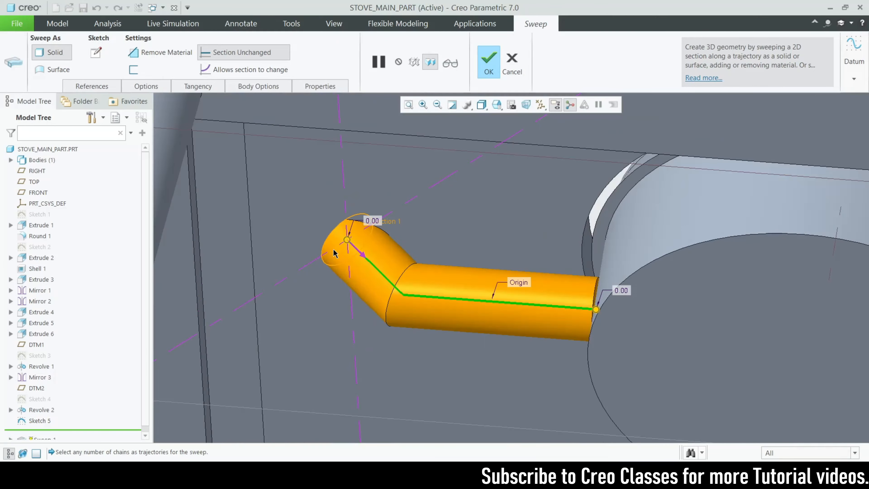
scroll(331, 261, "up", 3)
mouse_move(331, 261)
middle_mouse_down()
mouse_move(373, 245)
mouse_move(342, 295)
mouse_move(341, 272)
middle_mouse_up()
scroll(341, 272, "up", 4)
middle_click_drag(389, 323, 348, 327)
scroll(348, 327, "down", 2)
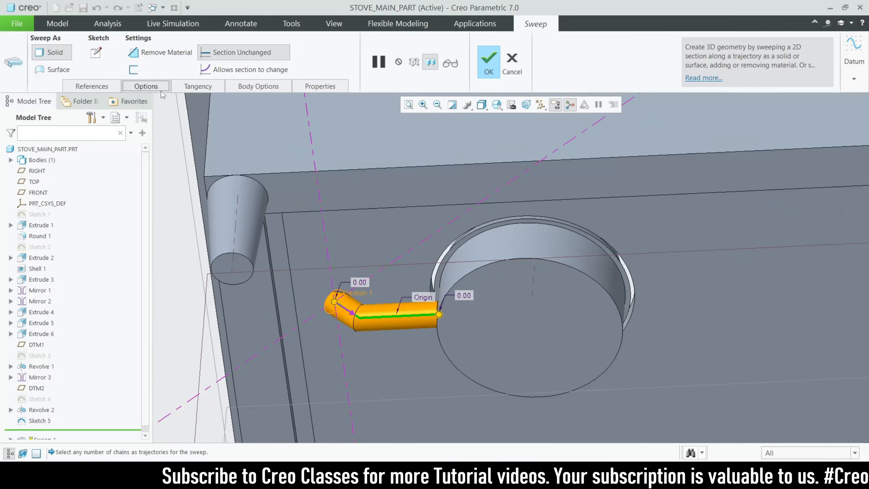
Step: Enable Merge ends for the sweep so the rod joins the surrounding geometry, and complete the feature
left_click(161, 91)
left_click(134, 126)
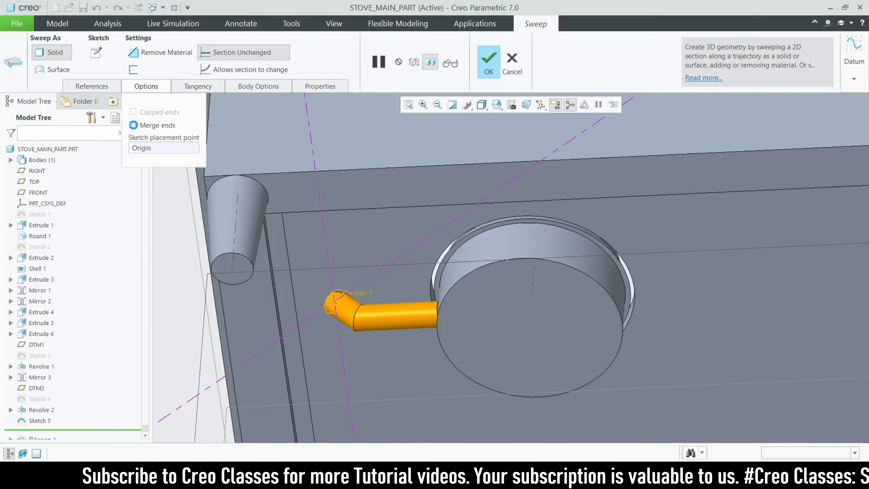
scroll(333, 316, "down", 1)
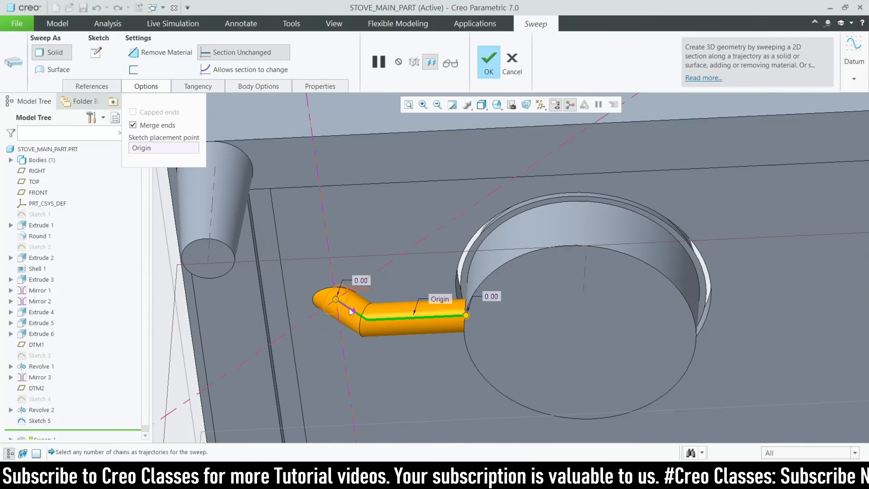
scroll(364, 281, "up", 2)
middle_click_drag(404, 284, 492, 303)
scroll(495, 303, "down", 3)
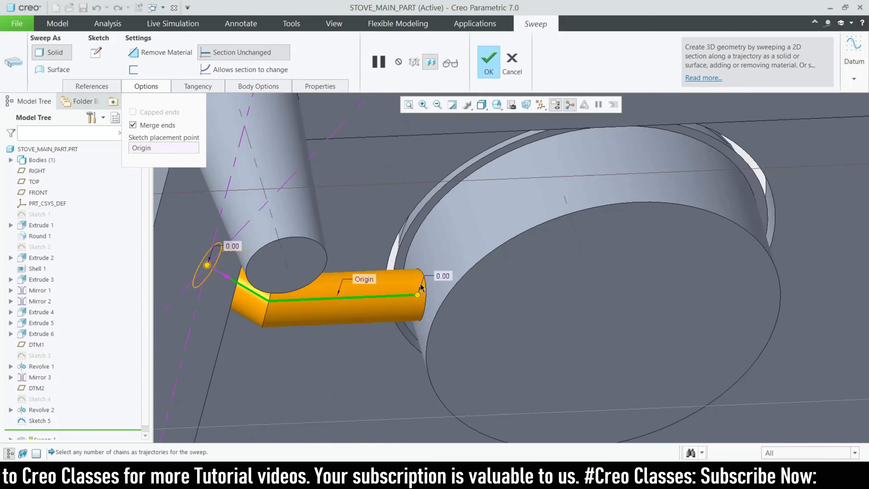
scroll(432, 291, "up", 5)
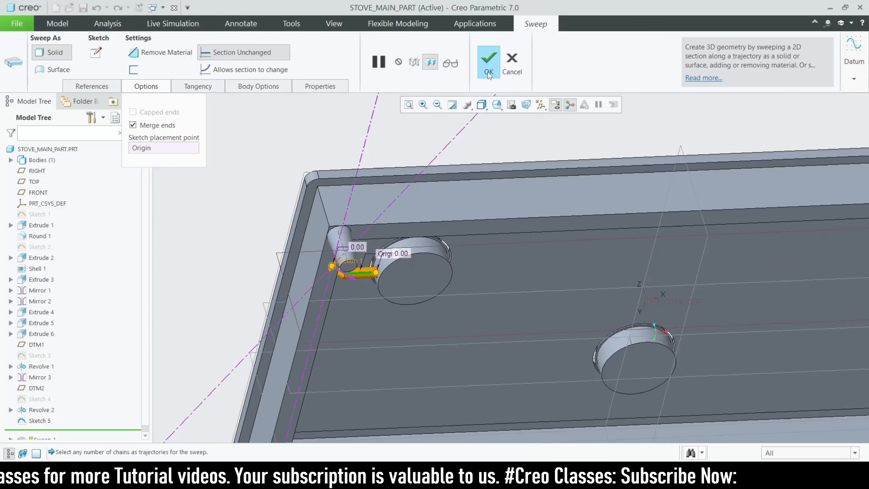
Step: Start a pattern of the swept rod using the Axis type, with the burner's central axis as the pattern center
scroll(381, 269, "up", 4)
middle_click_drag(381, 270, 419, 329)
scroll(356, 246, "down", 3)
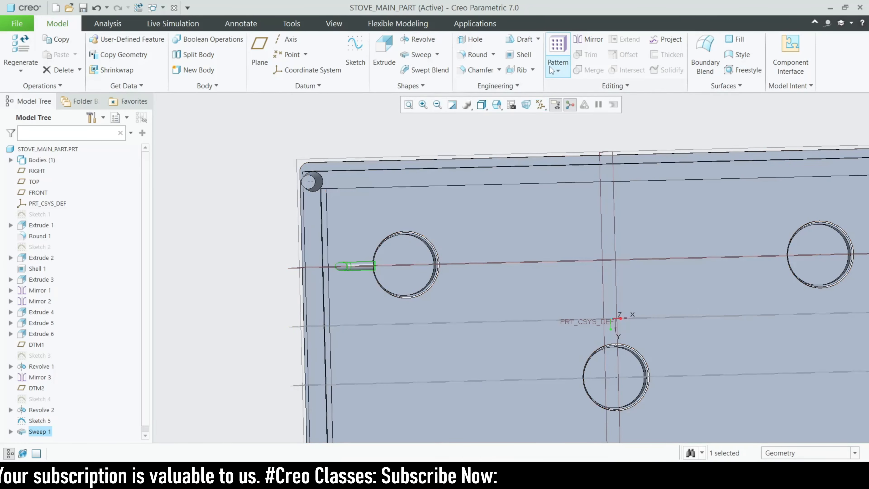
left_click(557, 72)
left_click(574, 83)
scroll(482, 282, "up", 5)
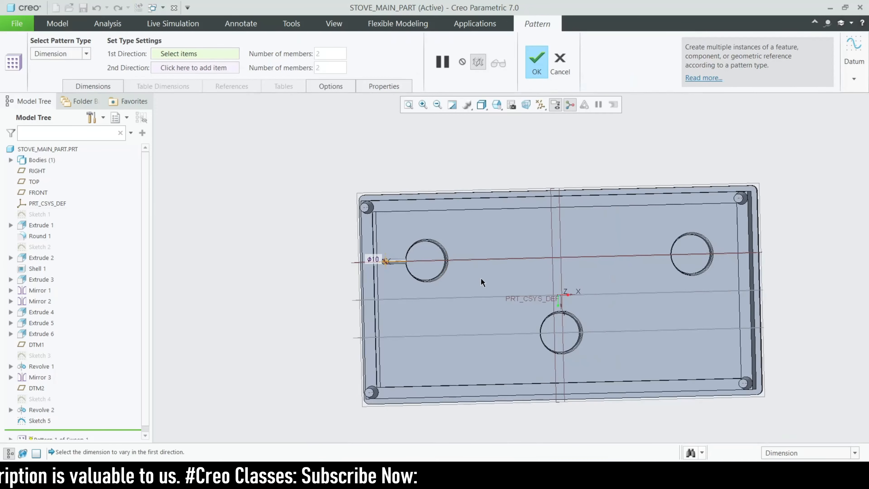
middle_click_drag(483, 282, 441, 223)
scroll(443, 210, "down", 4)
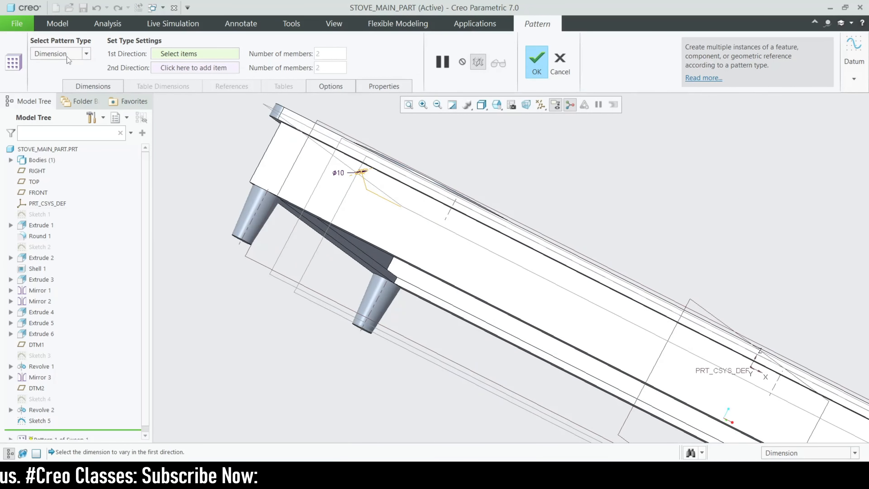
scroll(68, 60, "down", 2)
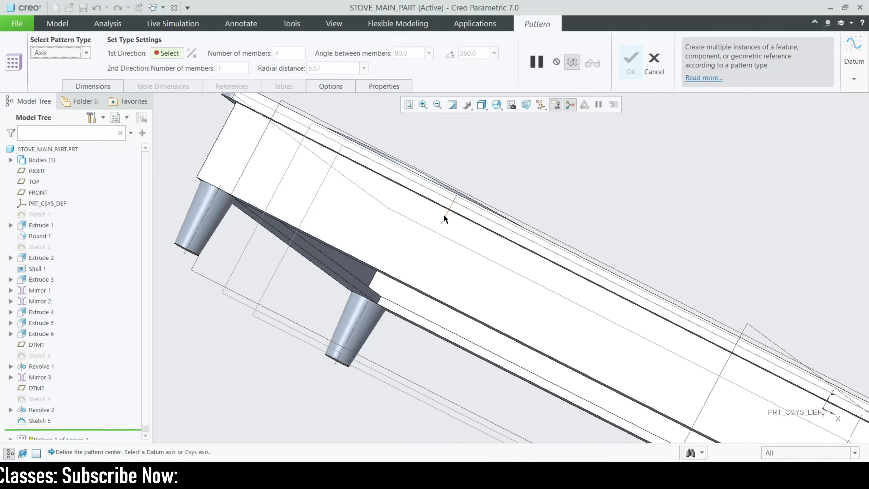
left_click(443, 214)
Step: Spread the pattern's 4 members over an angular extent of 360 degrees and complete the pattern
scroll(444, 232, "up", 3)
middle_click_drag(445, 231, 465, 189)
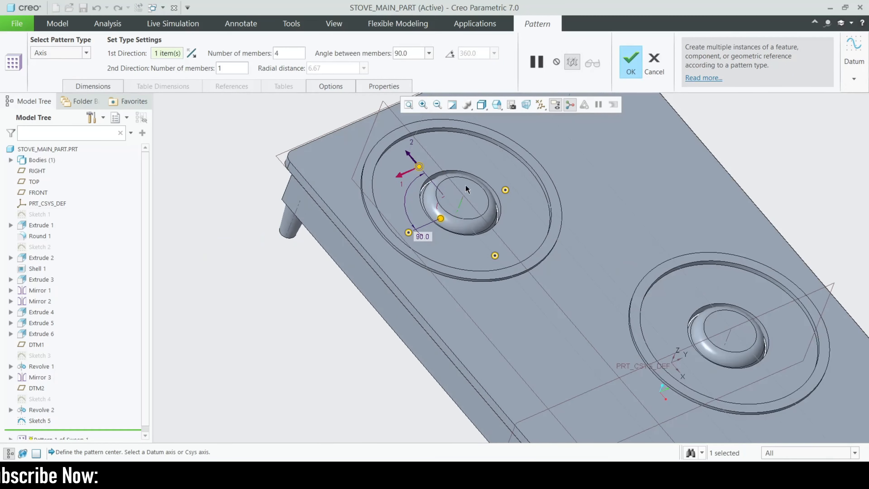
left_click(449, 58)
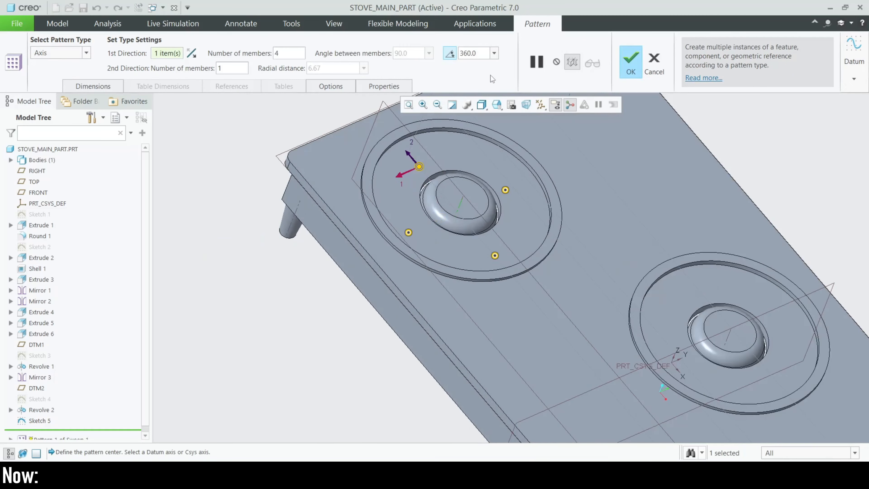
left_click(630, 66)
middle_click_drag(358, 254, 202, 292)
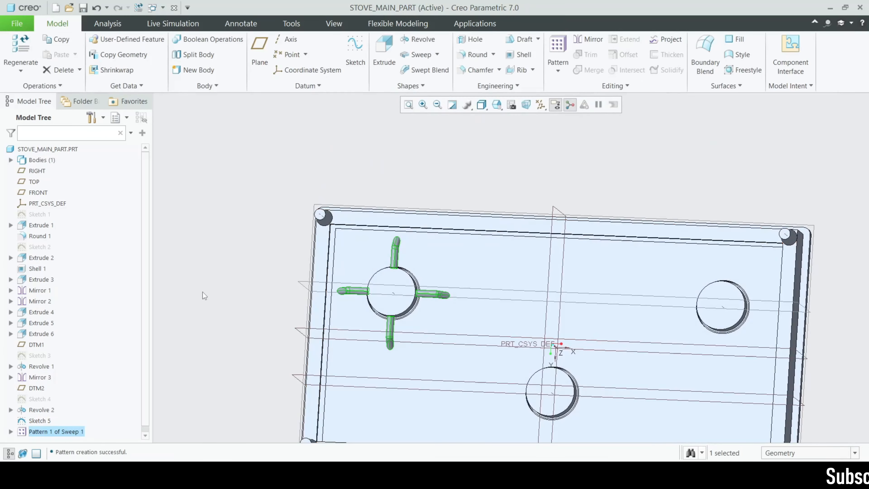
left_click(202, 292)
mouse_move(252, 259)
middle_mouse_down()
mouse_move(294, 308)
mouse_move(261, 303)
mouse_move(265, 309)
mouse_move(240, 296)
mouse_move(256, 281)
mouse_move(413, 365)
mouse_move(379, 396)
mouse_move(390, 376)
mouse_move(388, 316)
middle_mouse_up()
scroll(41, 397, "down", 1)
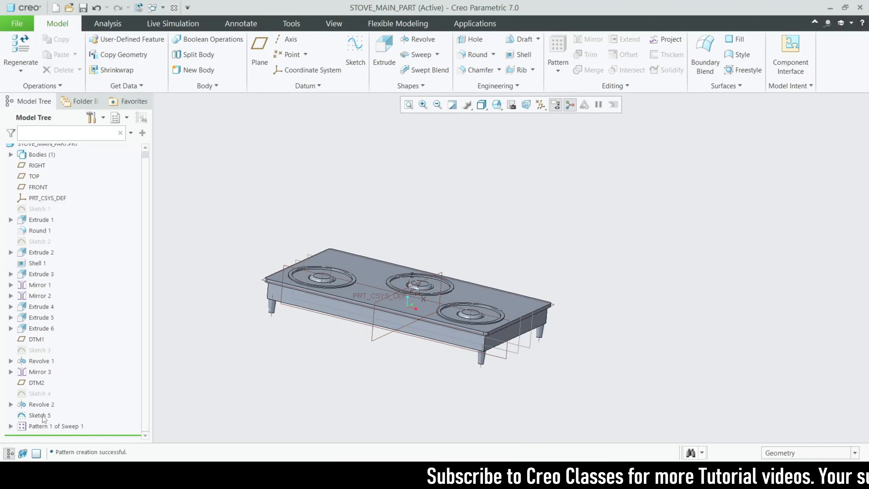
left_click(40, 394)
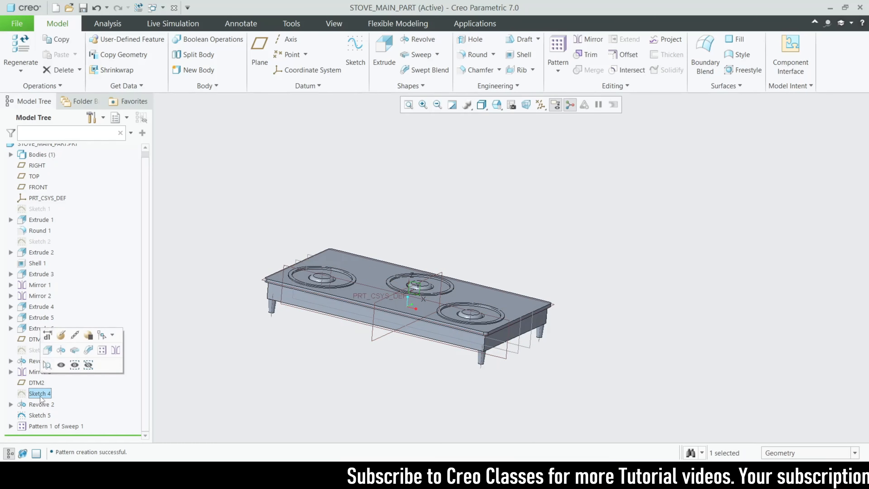
left_click(59, 427, "shift")
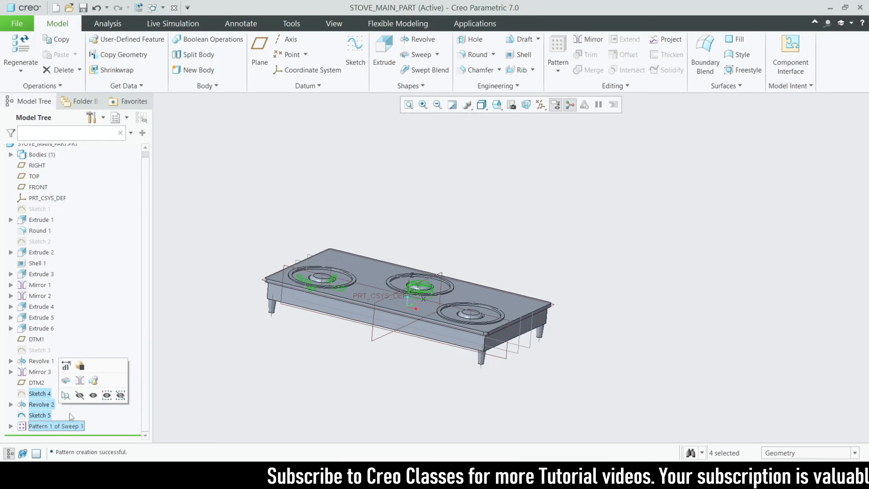
middle_click_drag(353, 308, 432, 307)
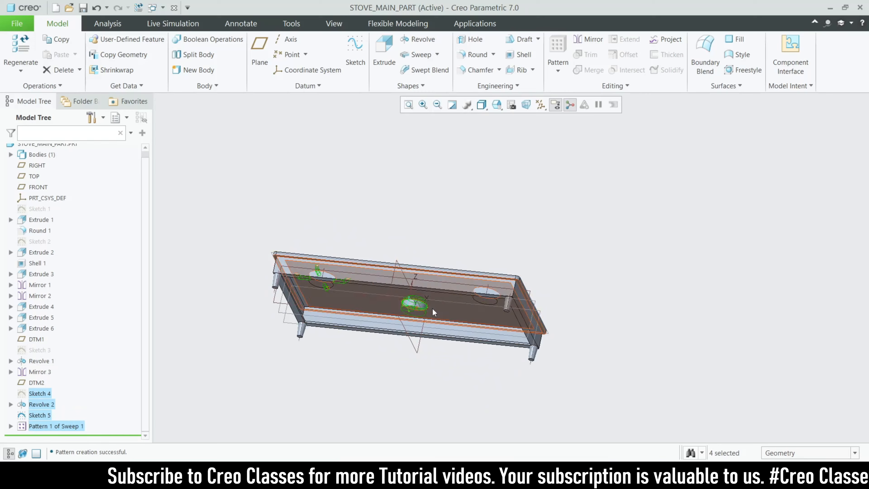
scroll(416, 311, "up", 3)
Step: Mirror Sketch 5 and the swept rod pattern about the RIGHT datum plane
left_click(39, 414)
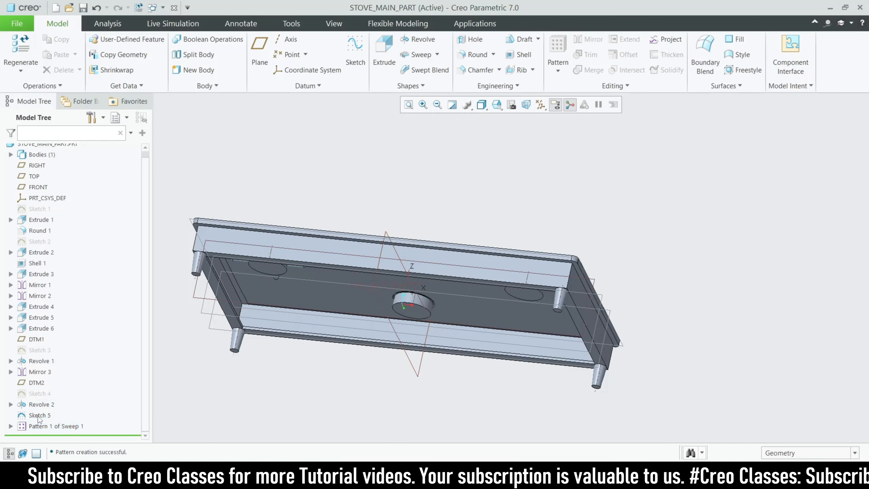
left_click(58, 426, "ctrl")
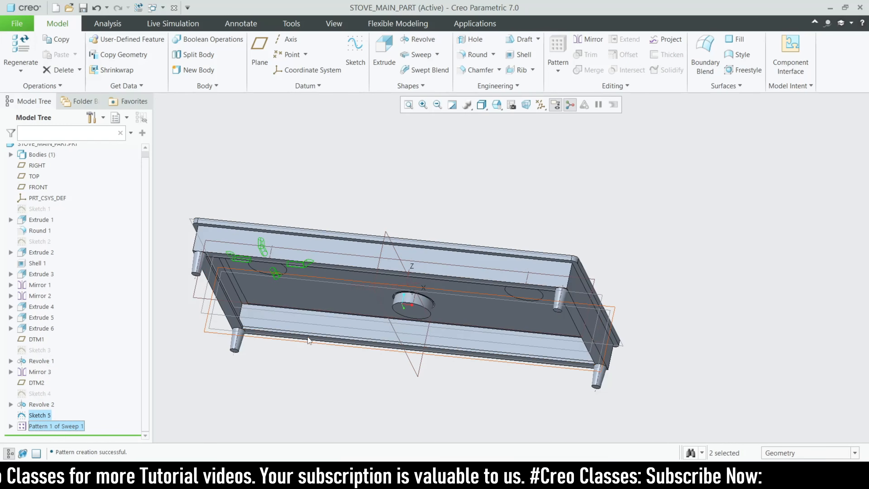
left_click(588, 39)
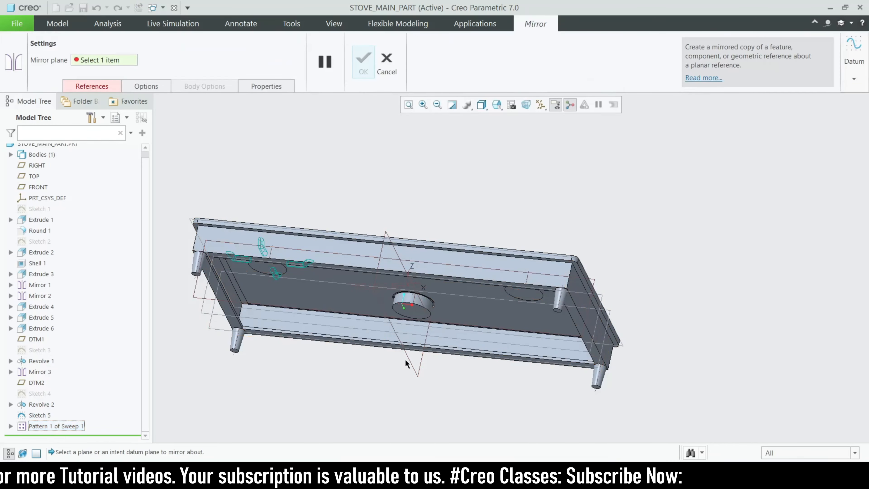
left_click(412, 365)
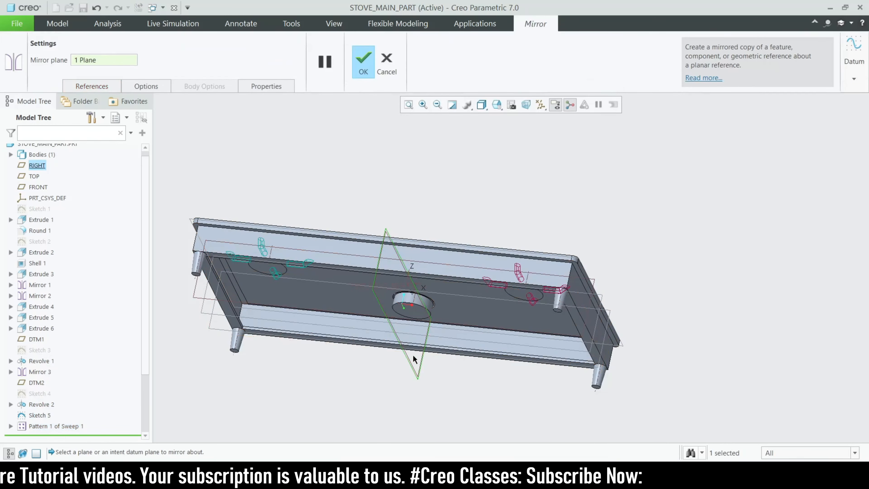
left_click(365, 66)
left_click(471, 200)
Step: Start a sketch on the datum plane through the middle burner and add the burner's side and the plate's underside as references
middle_click_drag(472, 254, 429, 288)
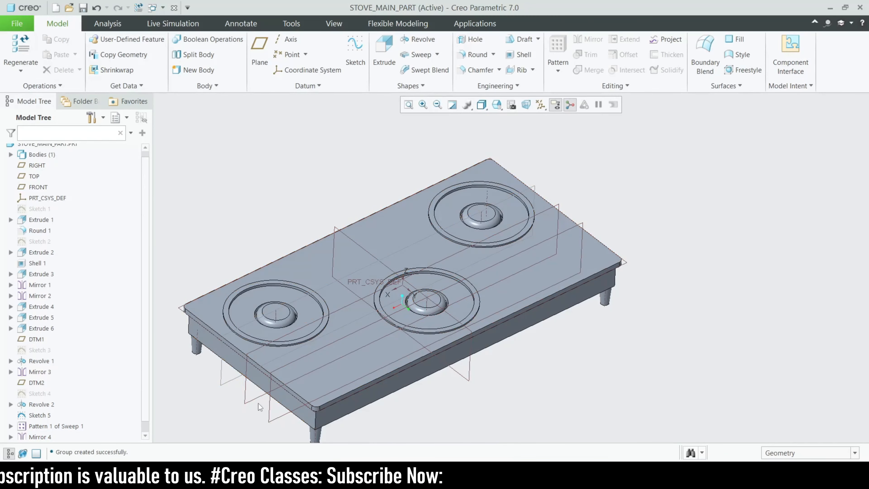
left_click(269, 411)
left_click(355, 55)
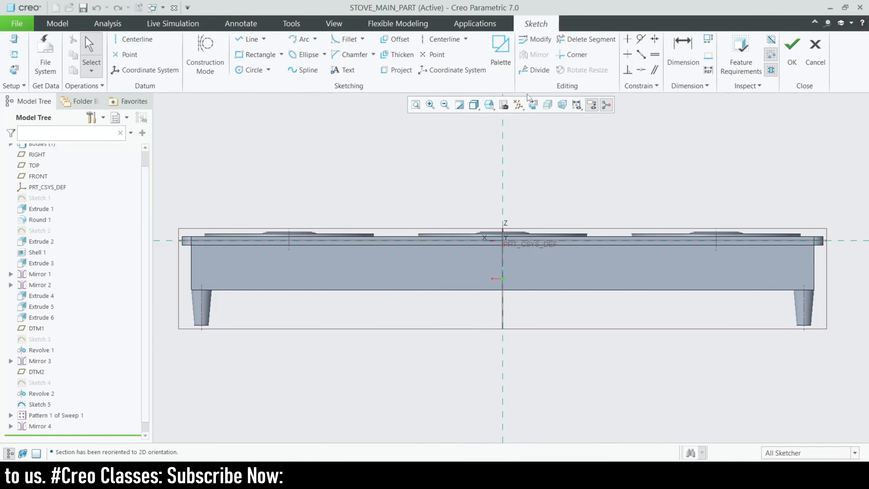
scroll(518, 249, "down", 3)
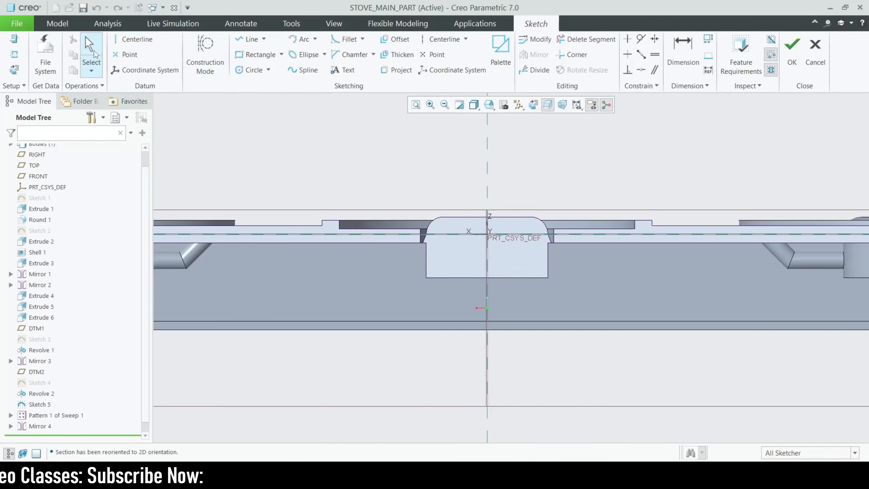
left_click(14, 54)
left_click(838, 235)
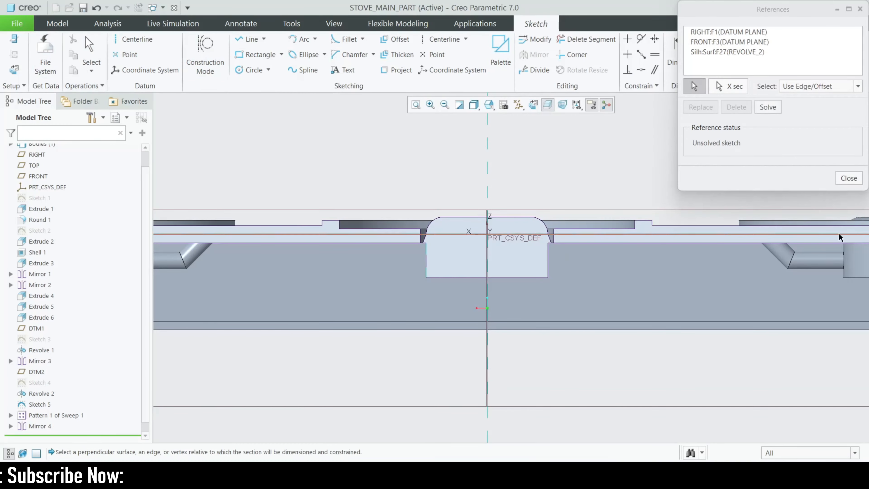
left_click(848, 178)
Step: Sketch a bent two-segment path from the plate's underside to the burner's side, about 37 long horizontally with an angle of about 150 degrees
scroll(426, 262, "down", 1)
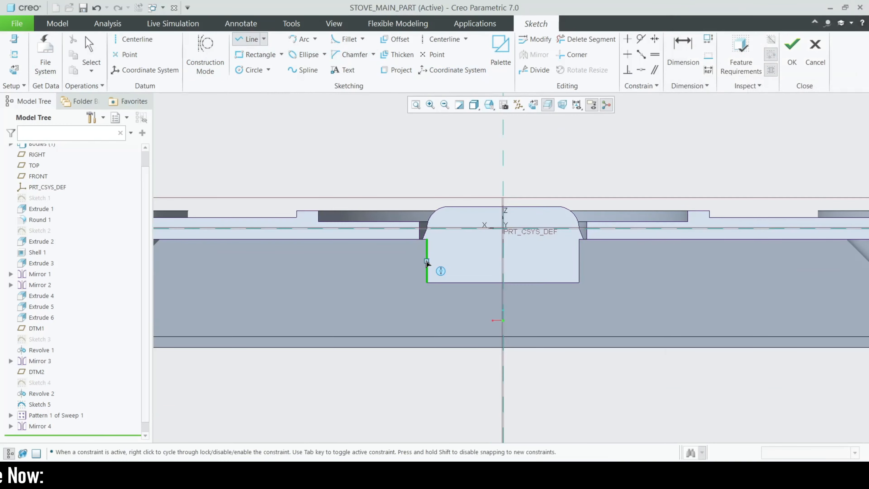
left_click(310, 240)
scroll(330, 248, "down", 3)
middle_click(356, 258)
middle_click(426, 282)
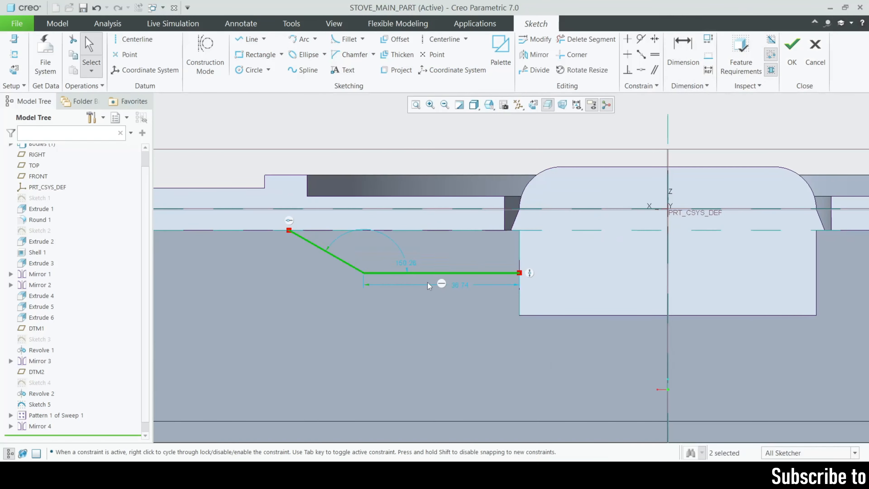
Step: Set the path's horizontal segment to 20 and the bend angle to 135 degrees
type("20")
key("Return")
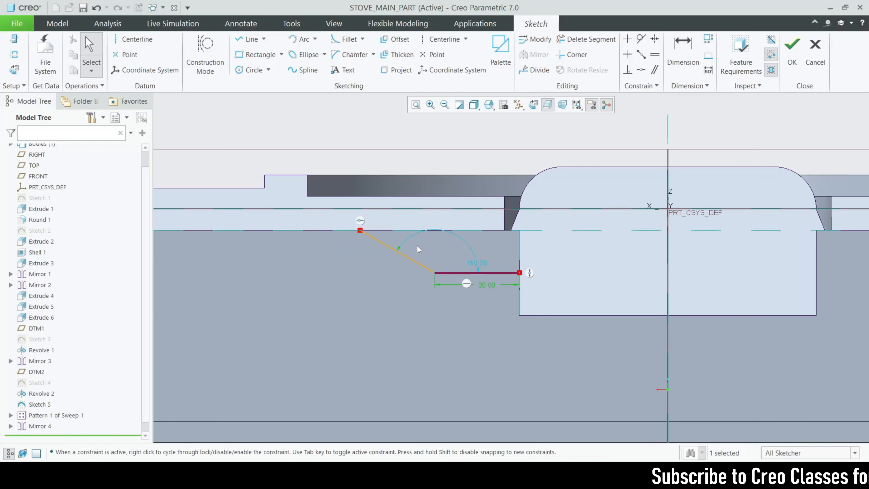
double_click(471, 267)
type("135")
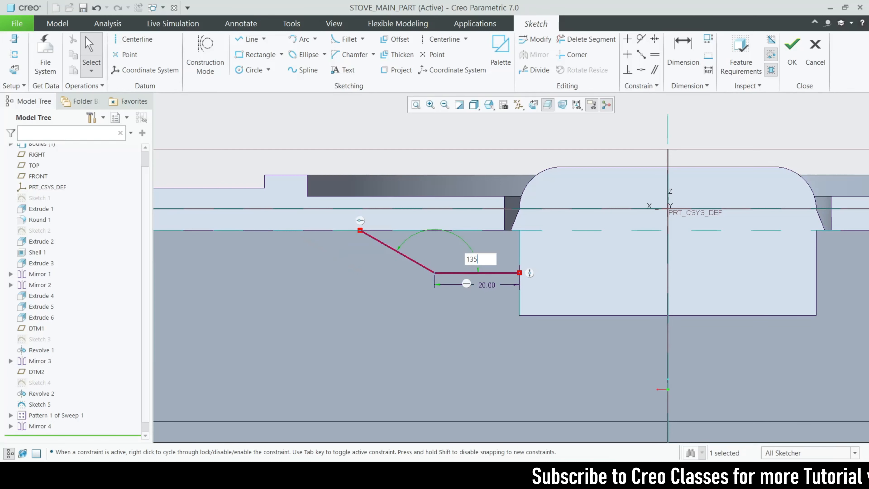
Step: Compare the sketched path with the existing bent rods at the outer burners and complete the sketch
scroll(343, 288, "down", 5)
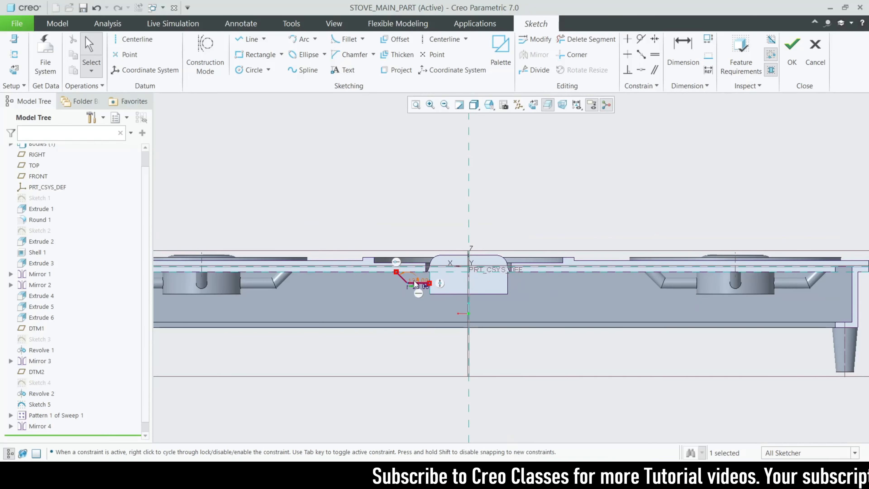
scroll(414, 281, "up", 5)
scroll(409, 281, "down", 4)
scroll(410, 283, "up", 4)
scroll(345, 282, "down", 3)
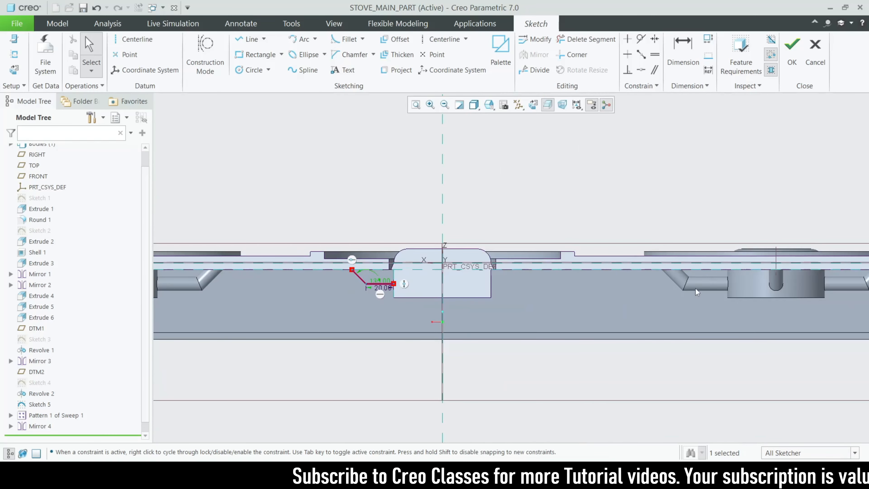
scroll(700, 287, "up", 2)
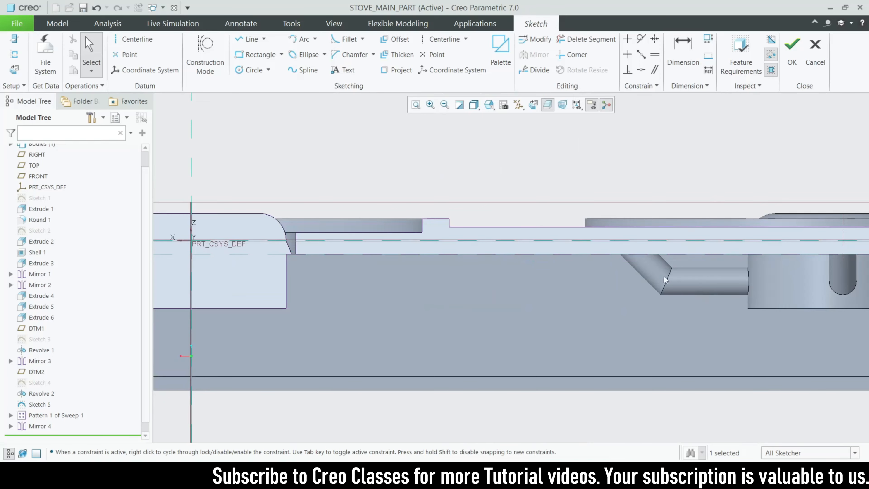
scroll(676, 280, "down", 2)
scroll(356, 268, "up", 1)
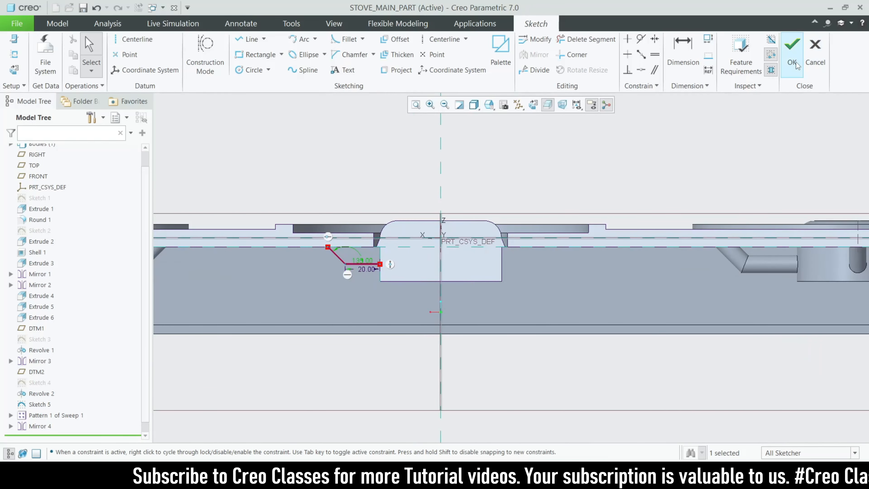
left_click(793, 55)
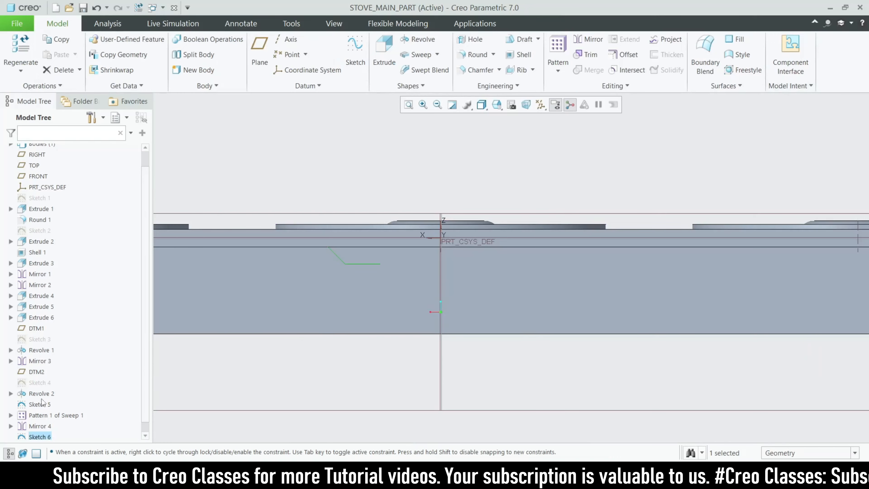
Step: Inspect the path dimensions of the existing rod in Sketch 5 and close the sketch
left_click(62, 345)
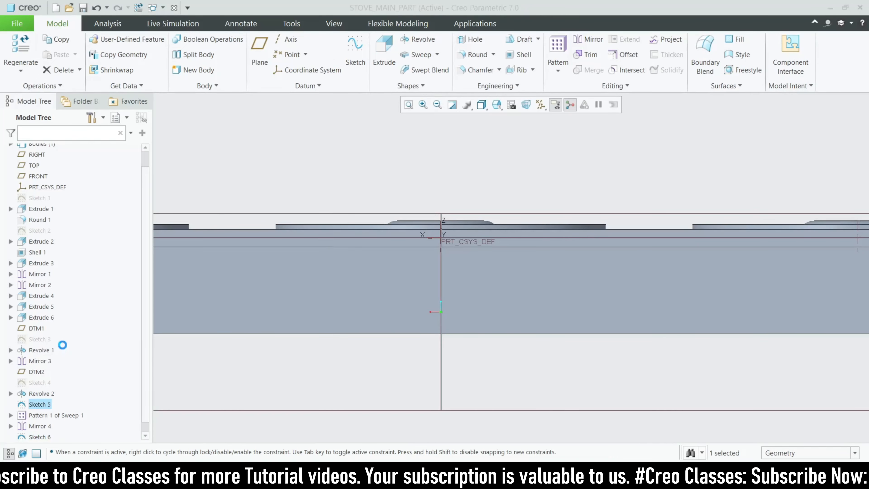
scroll(780, 295, "up", 4)
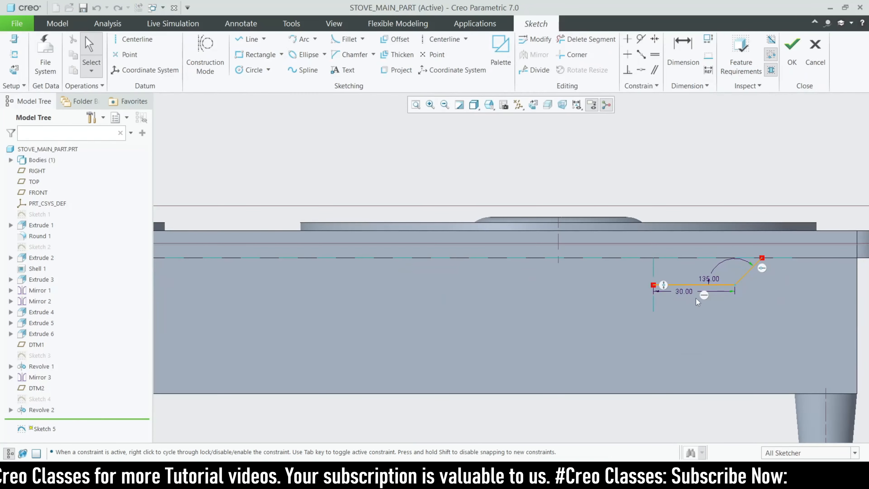
left_click(792, 51)
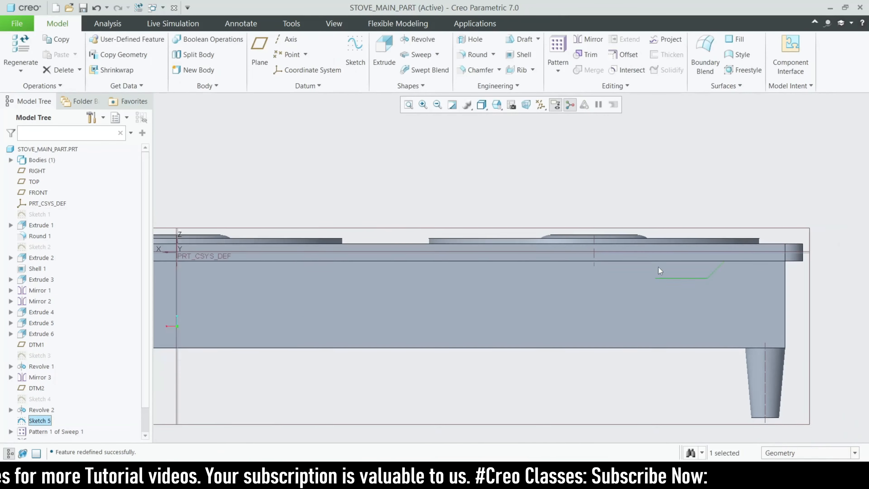
Step: Reopen Sketch 6, set the path's horizontal segment to 30, and complete the sketch
scroll(47, 428, "down", 1)
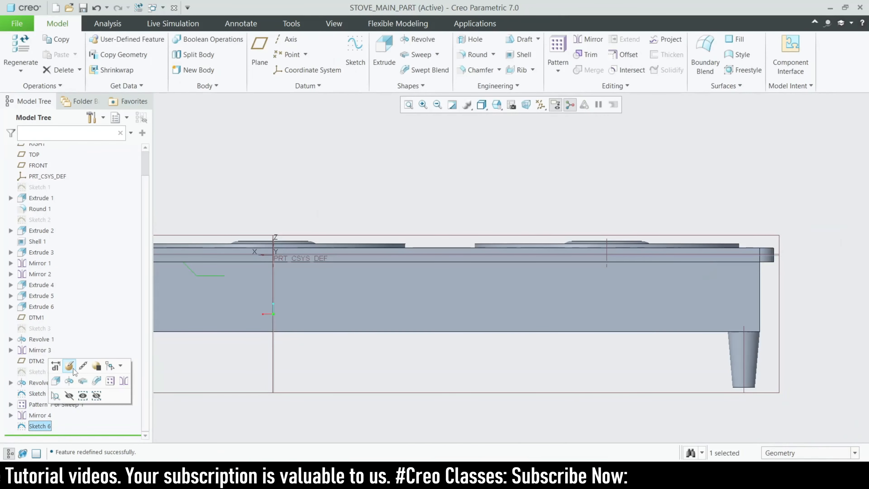
left_click(75, 373)
double_click(250, 278)
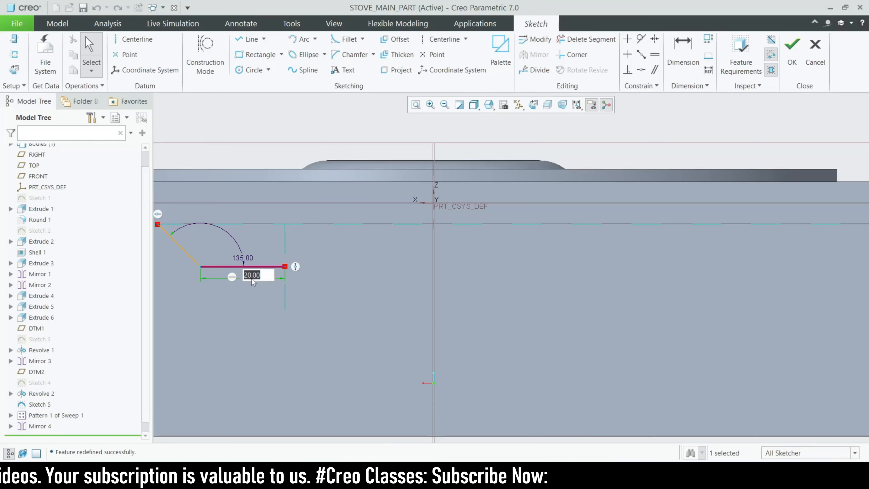
type("30")
key("Return")
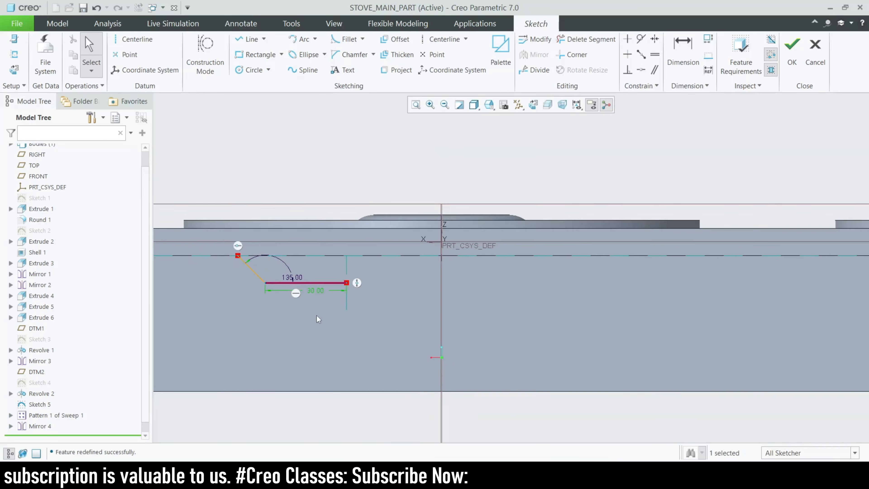
left_click(792, 48)
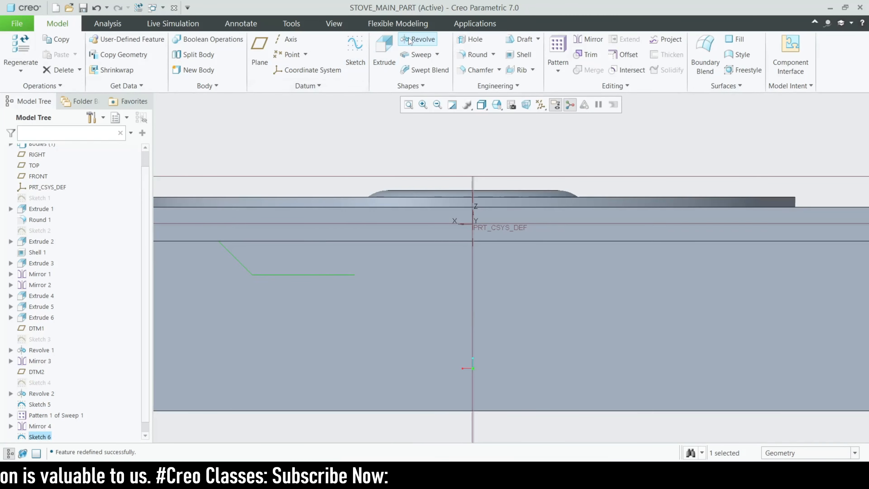
Step: Start a sweep along the Sketch 6 path and sketch a circle centered on the path's start point as its section
left_click(421, 55)
left_click(96, 52)
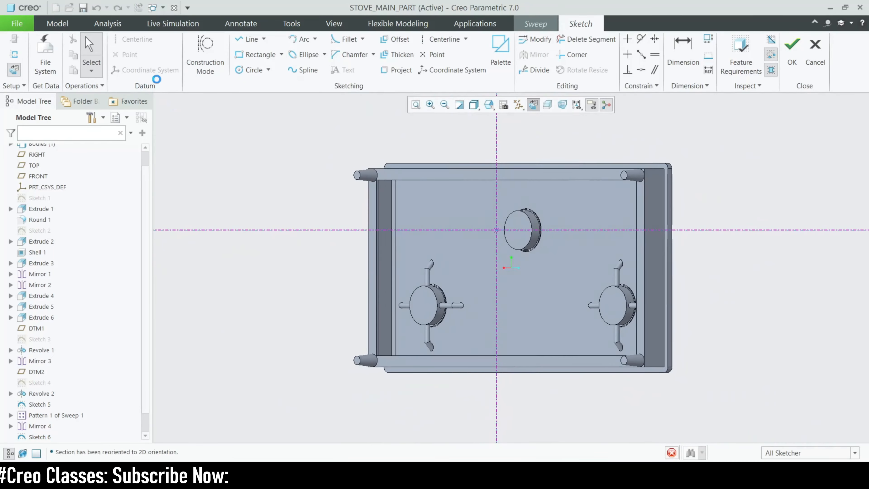
left_click(254, 70)
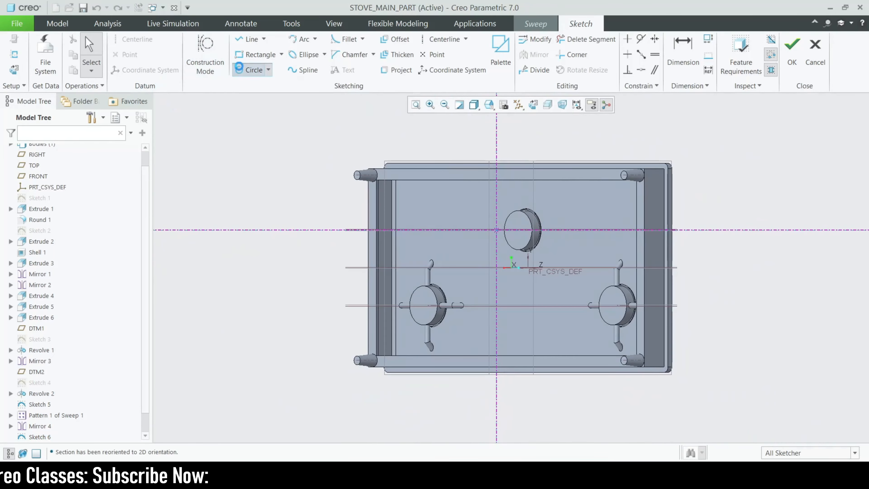
scroll(498, 214, "down", 4)
left_click(586, 249)
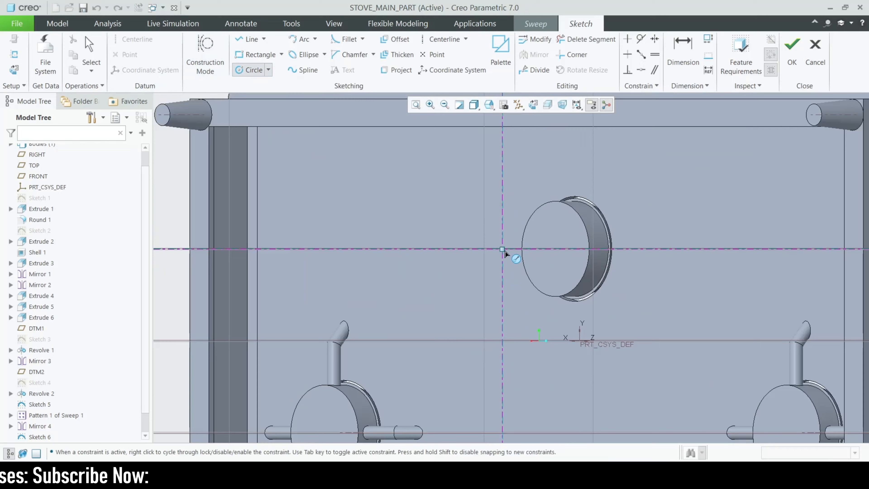
scroll(506, 252, "down", 5)
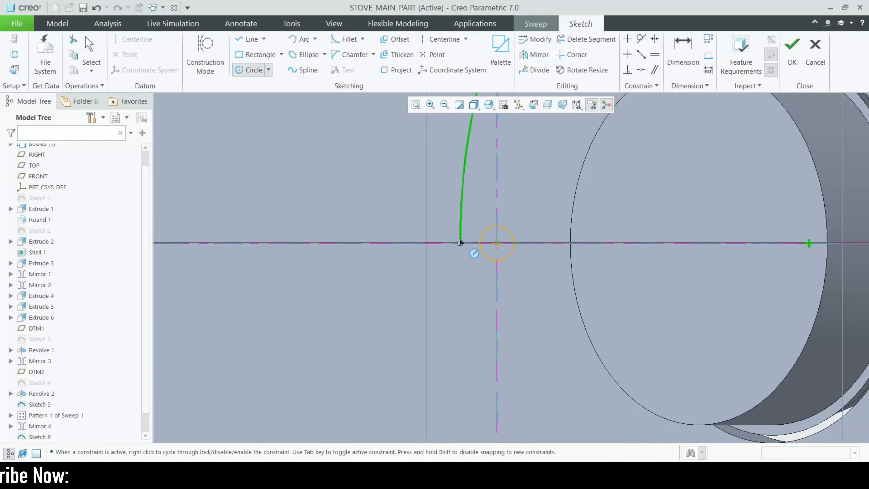
middle_click(467, 247)
Step: Set the section circle's diameter to 10, then complete the section and the sweep
double_click(460, 228)
type("10")
key("Return")
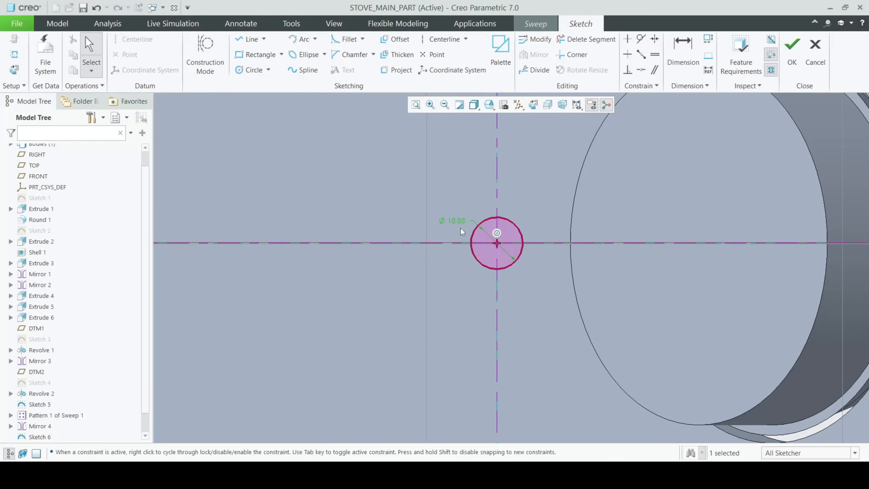
left_click(792, 52)
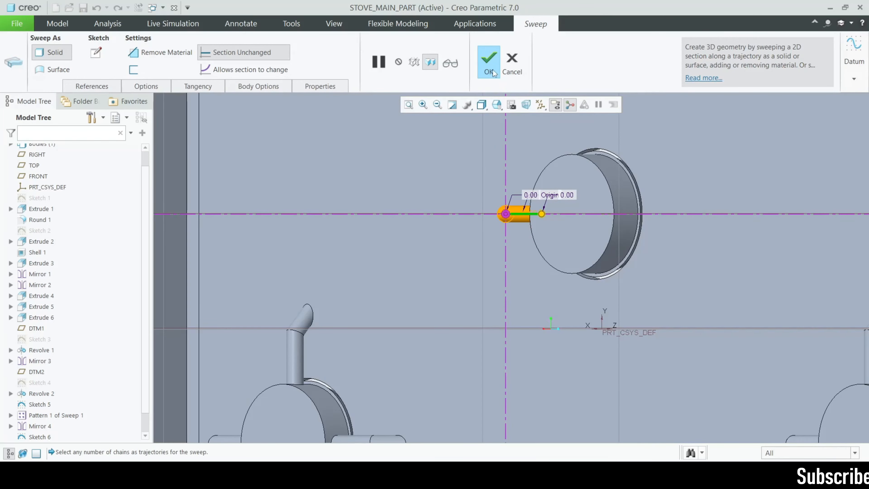
left_click(489, 65)
Step: Redefine the middle burner's rod sweep with merged ends and complete the feature
left_click(39, 428)
left_click(48, 371)
middle_click_drag(450, 333, 497, 320)
scroll(496, 320, "up", 5)
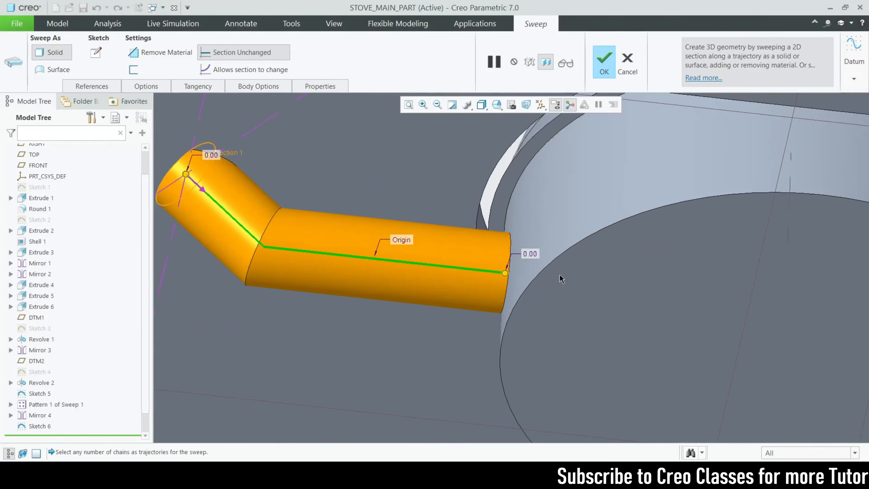
scroll(561, 279, "down", 2)
scroll(209, 215, "up", 3)
left_click(143, 86)
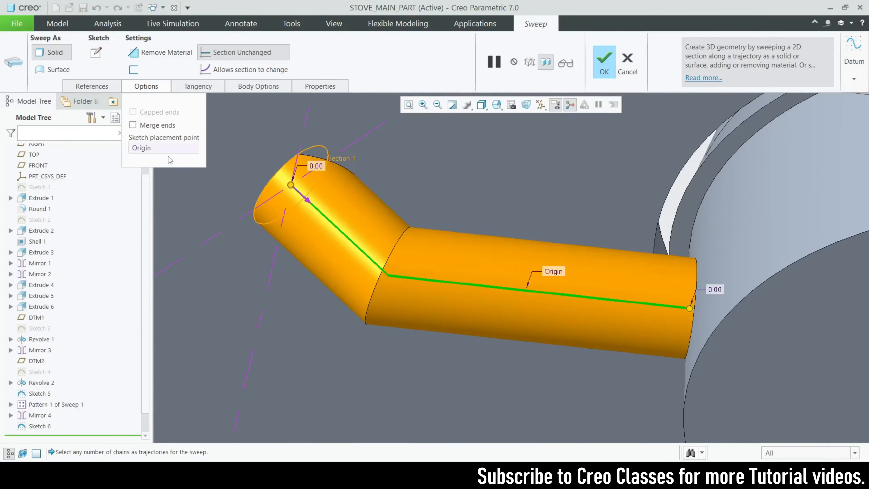
left_click(141, 126)
left_click(603, 62)
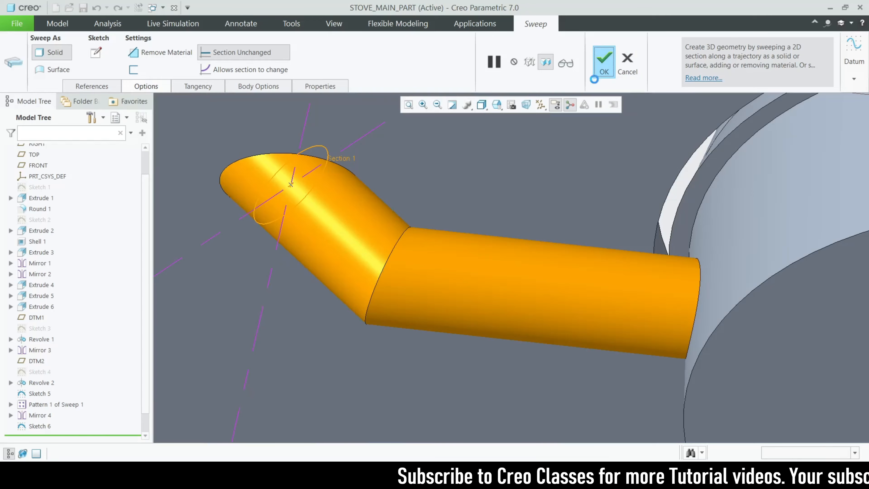
Step: Pattern the sweep about the middle burner's axis with 4 members over 360 degrees
scroll(417, 199, "down", 5)
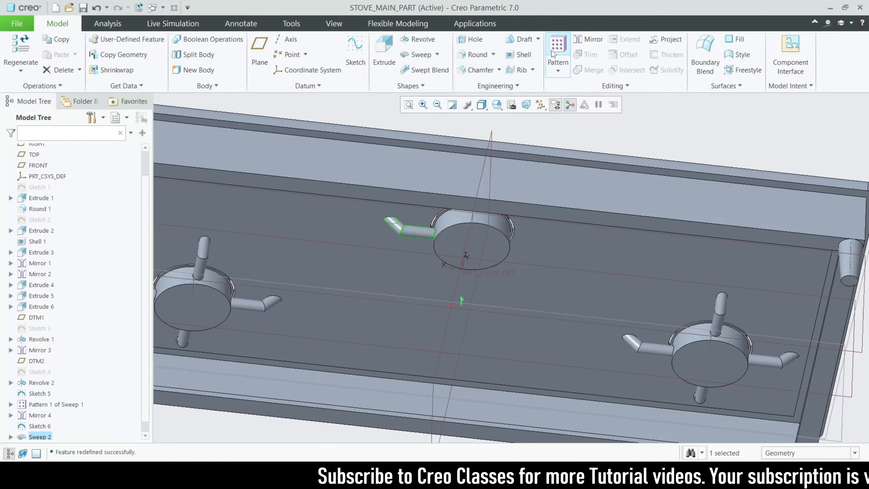
left_click(556, 48)
left_click(54, 52)
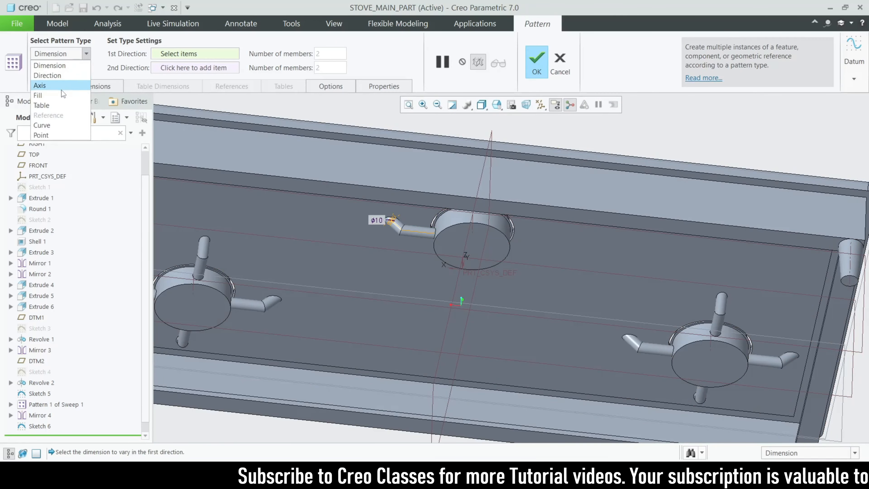
left_click(61, 87)
scroll(469, 240, "up", 4)
left_click(473, 222)
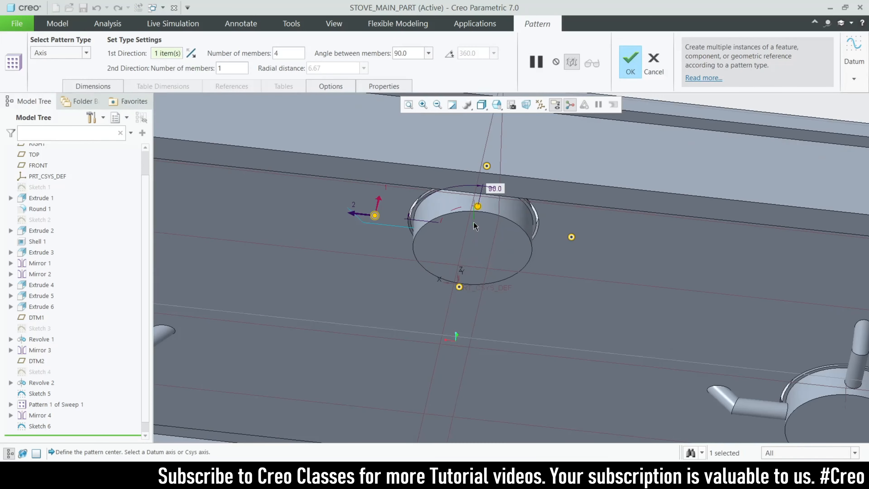
left_click(449, 53)
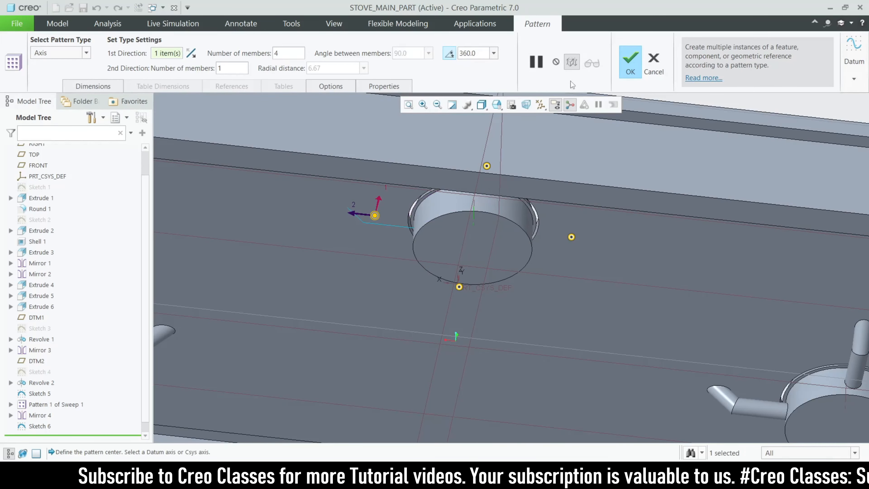
left_click(630, 63)
Step: Start an extrude sketch on the flat top face of one outer burner's cap
scroll(383, 230, "down", 6)
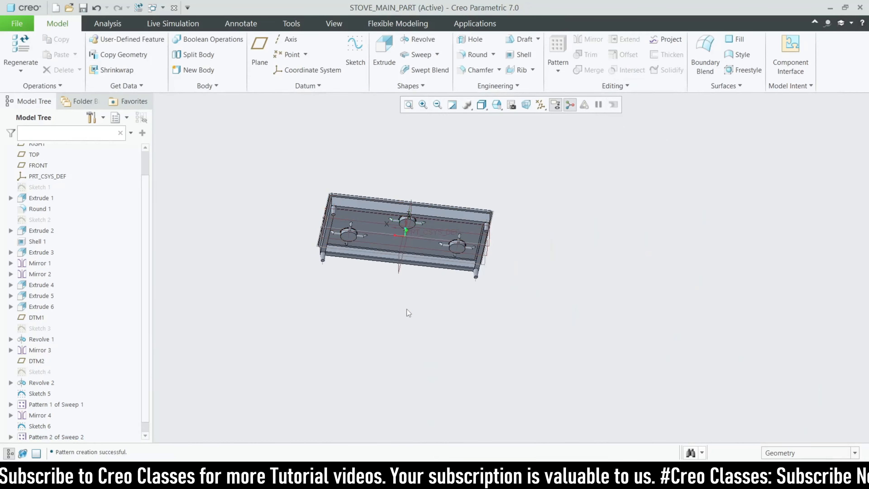
middle_click_drag(415, 243, 413, 257)
middle_click_drag(402, 204, 344, 397)
scroll(380, 301, "up", 2)
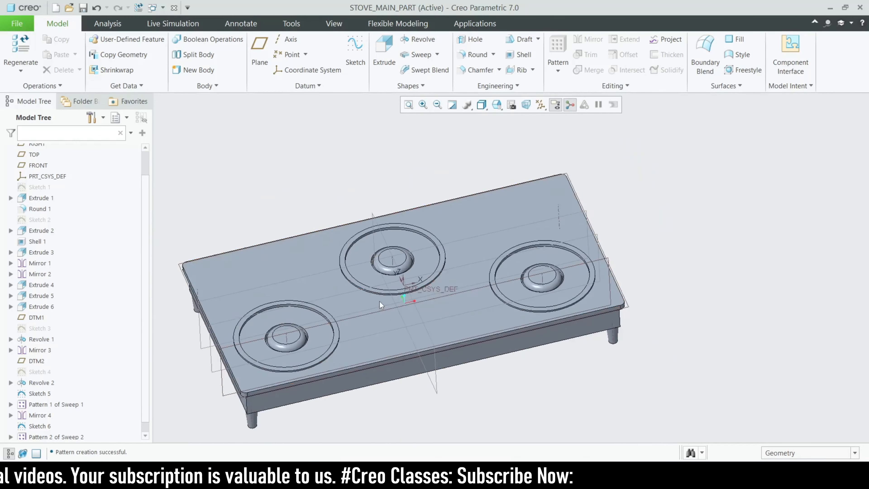
scroll(301, 356, "down", 4)
scroll(268, 319, "down", 1)
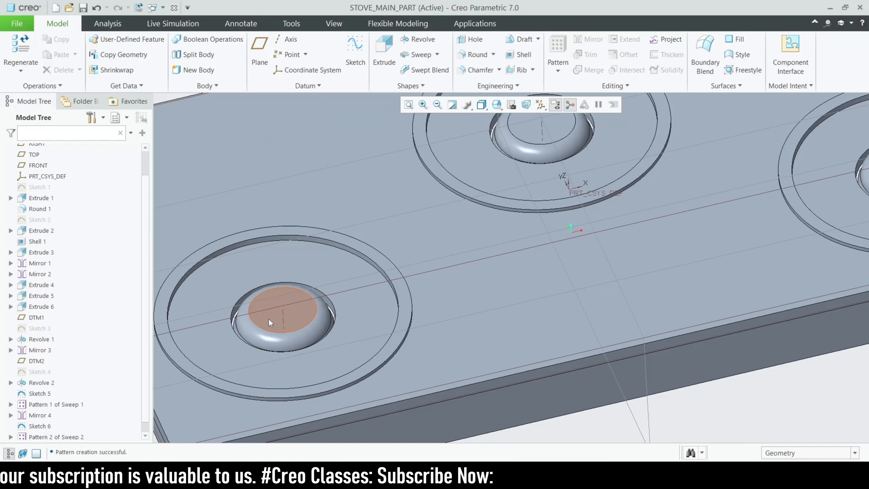
scroll(270, 318, "down", 2)
scroll(289, 321, "down", 1)
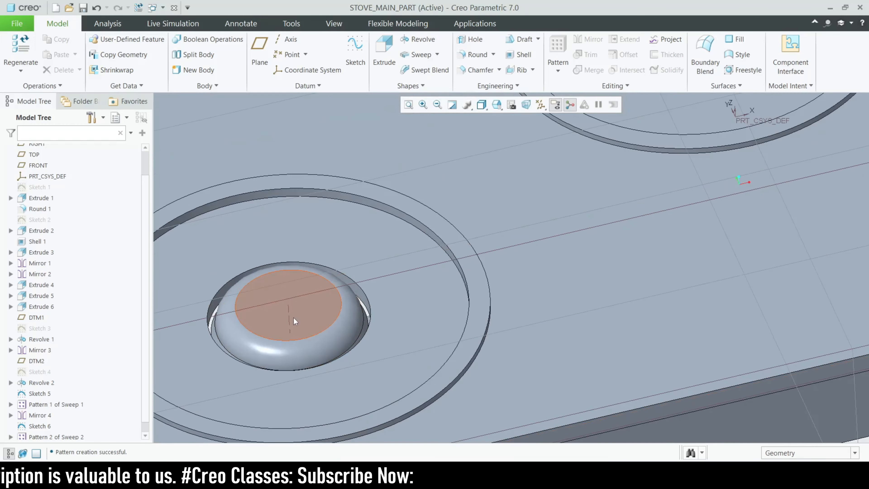
left_click(272, 320)
left_click(383, 52)
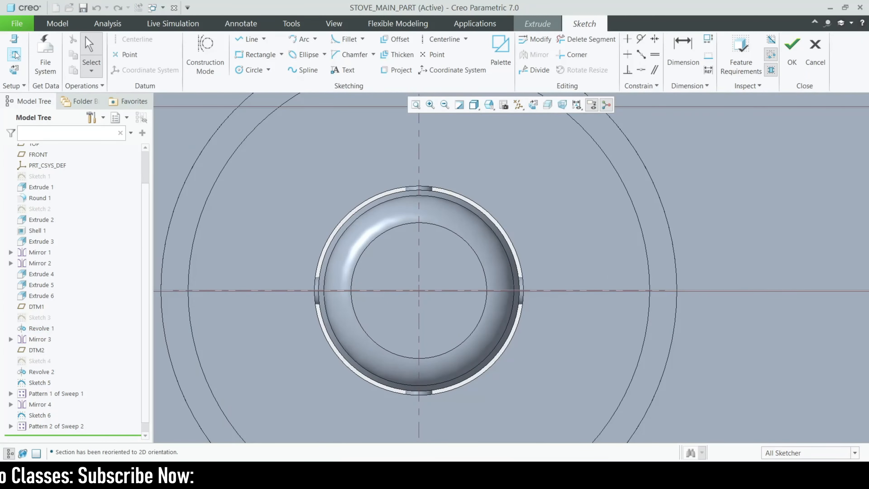
Step: Add the circular top edges of both outer burner caps as sketch references
left_click(17, 55)
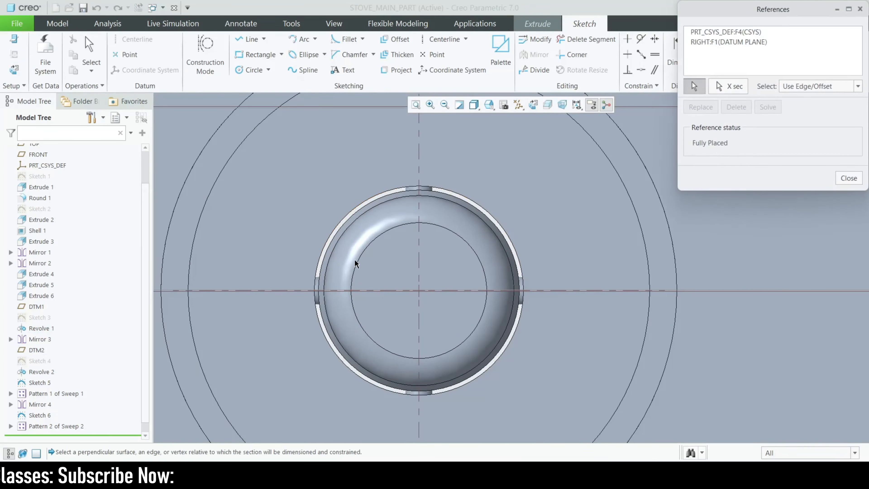
left_click(356, 263)
scroll(263, 278, "up", 6)
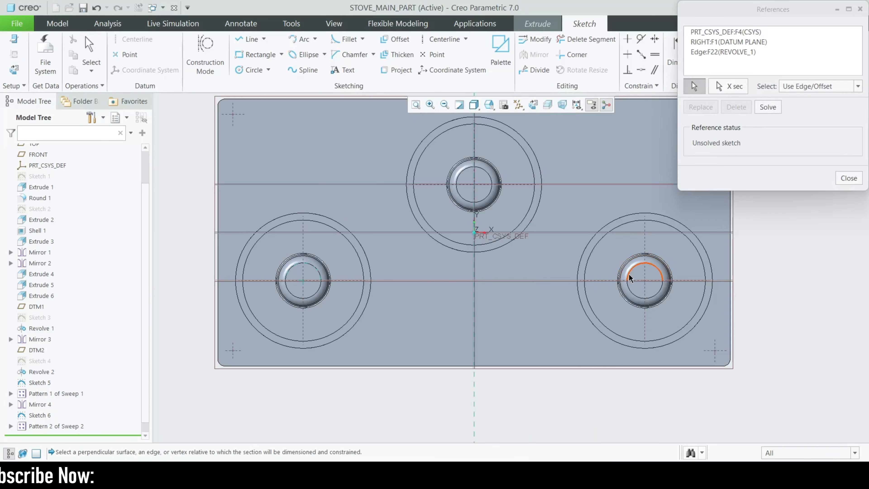
left_click(630, 278)
left_click(840, 182)
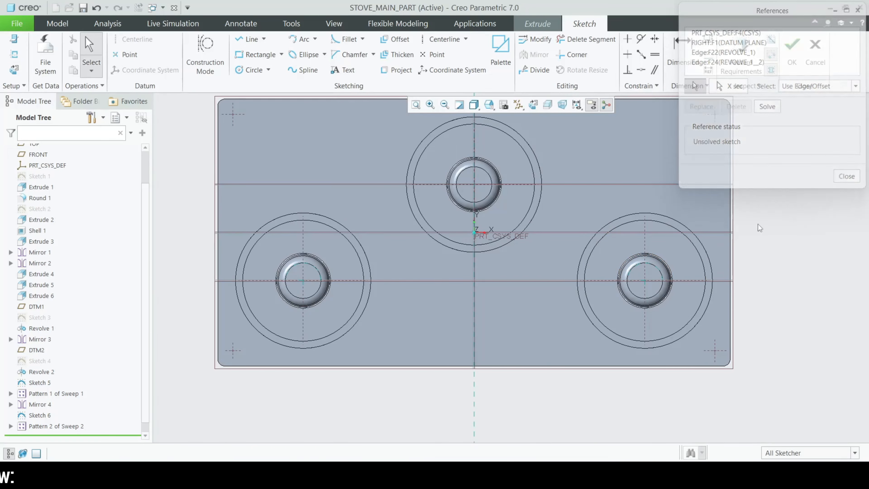
Step: Sketch a circle concentric with the outer burner cap, set its diameter to 25, and complete the sketch
scroll(319, 313, "down", 3)
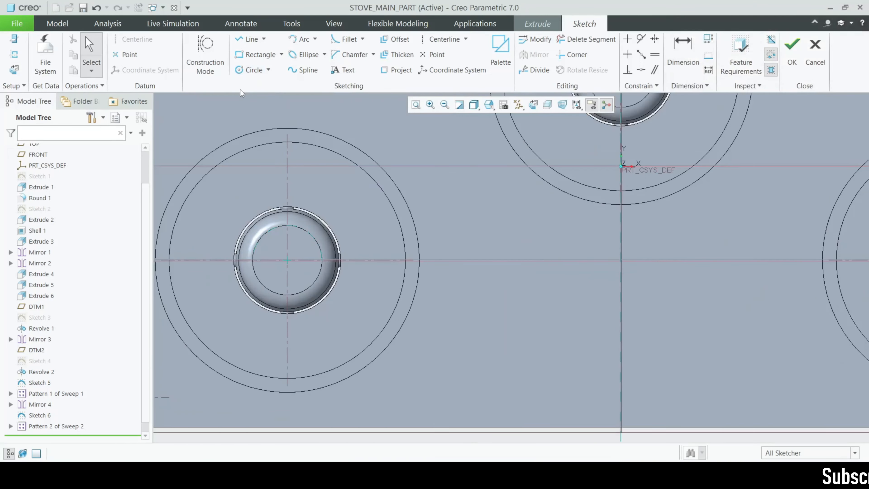
left_click(251, 70)
scroll(265, 199, "down", 2)
left_click(298, 293)
middle_click(299, 295)
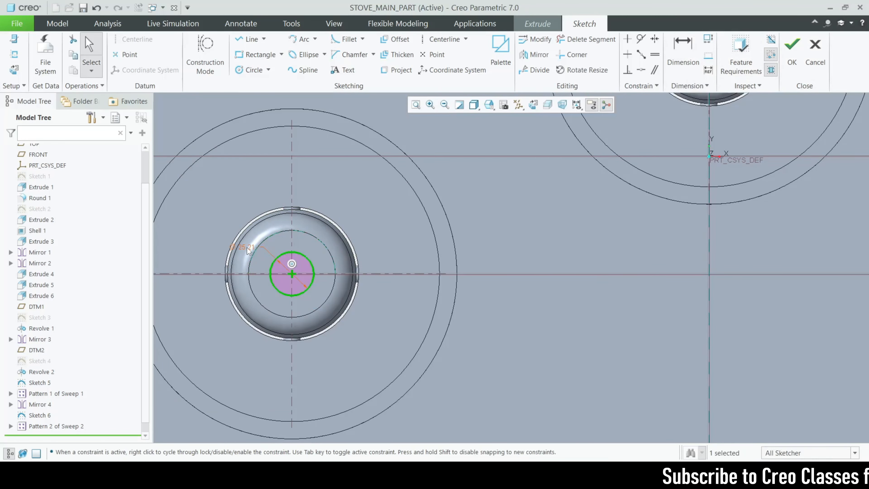
double_click(246, 246)
type("25")
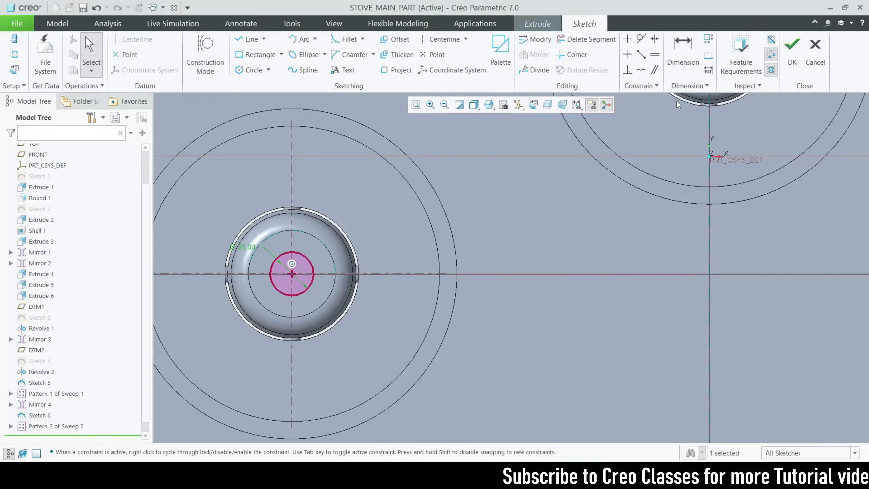
left_click(791, 51)
Step: Extrude the circle as a material-removing cut up to the underside face of the outer burner
mouse_move(465, 270)
middle_mouse_down()
mouse_move(464, 204)
mouse_move(432, 277)
mouse_move(423, 183)
middle_mouse_up()
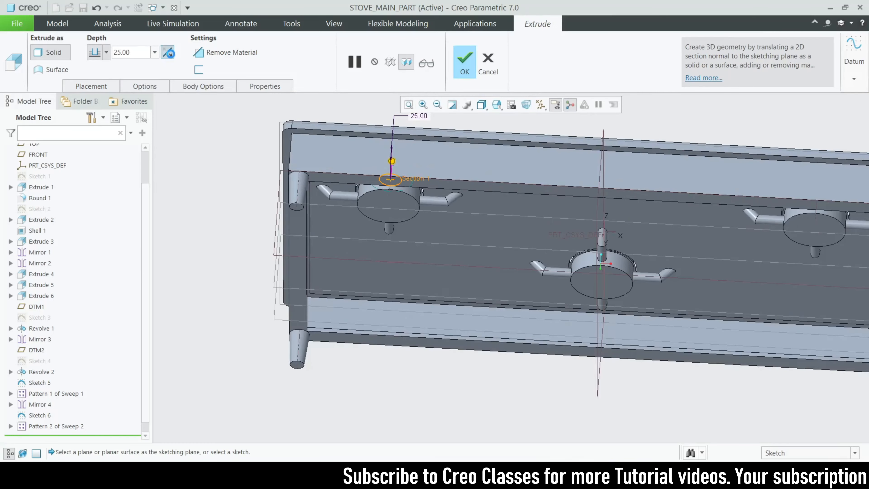
left_click(226, 52)
left_click(106, 52)
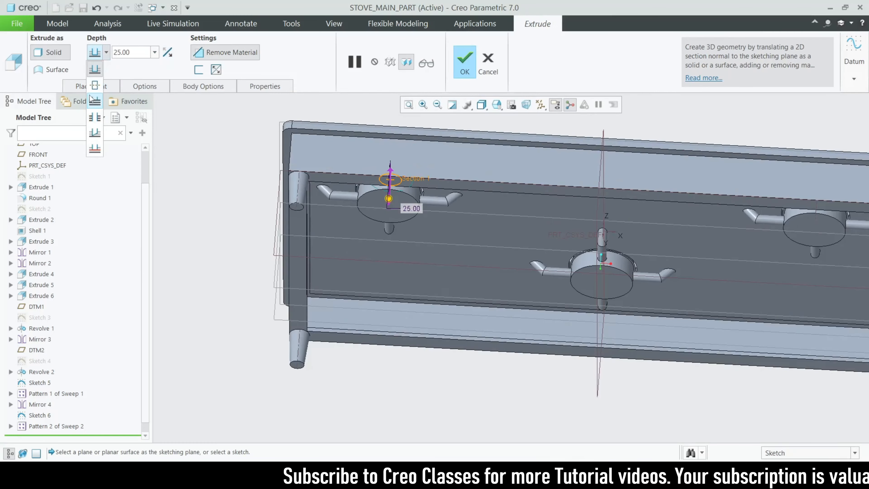
left_click(95, 150)
left_click(389, 214)
scroll(305, 232, "down", 4)
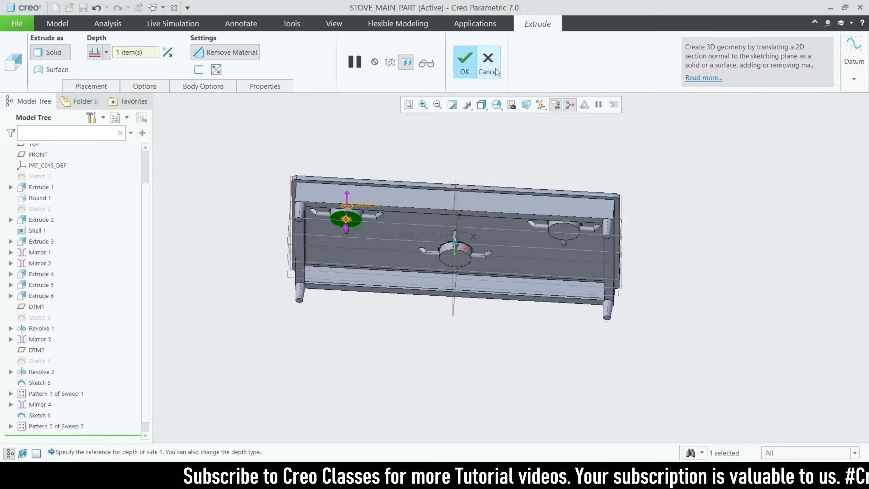
left_click(464, 62)
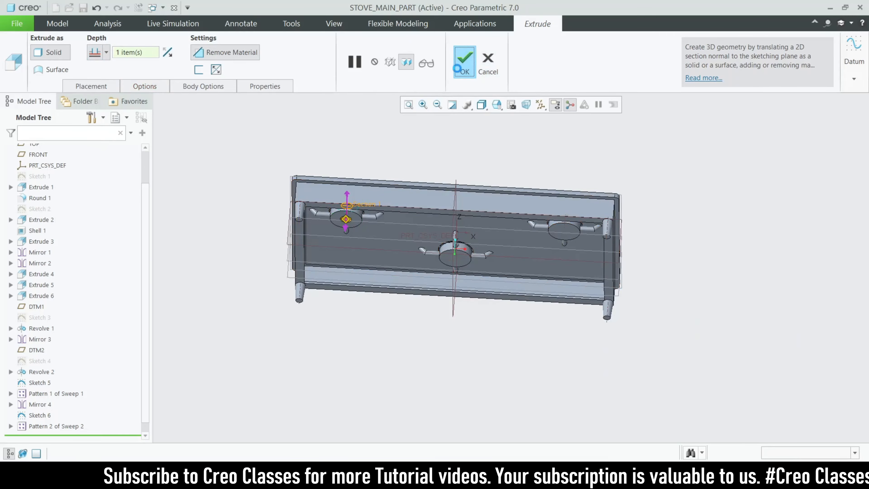
Step: Mirror the burner hole to the opposite outer burner about the datum plane through the stove's middle
middle_click_drag(403, 199, 332, 232)
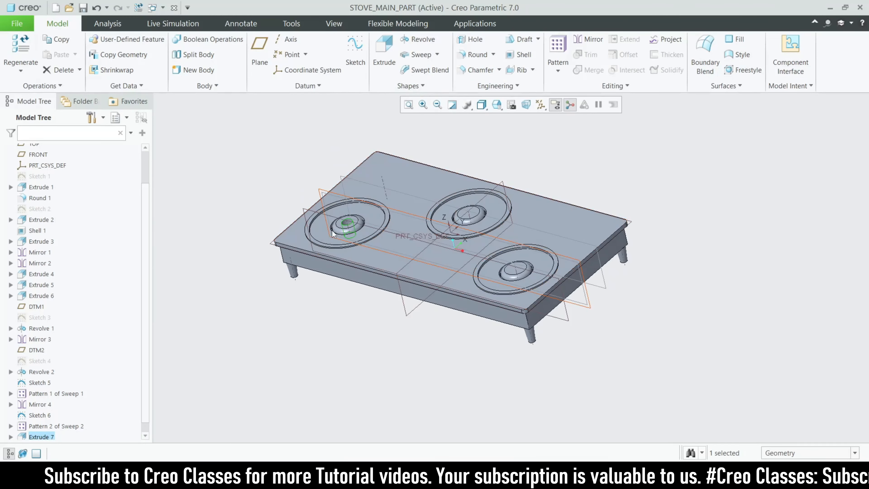
left_click(581, 35)
left_click(407, 307)
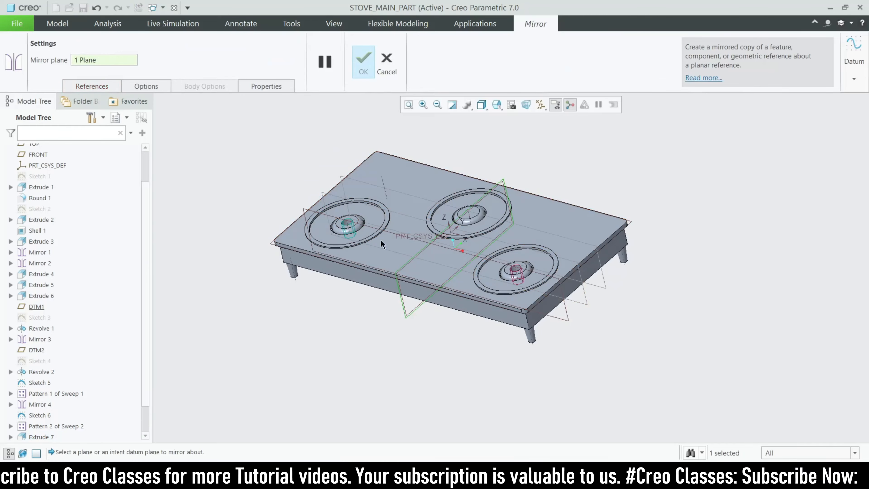
left_click(362, 63)
Step: Start an extrude on the middle burner's flat top face and sketch a concentric circle about 25.4 in diameter
scroll(430, 239, "up", 3)
left_click(425, 227)
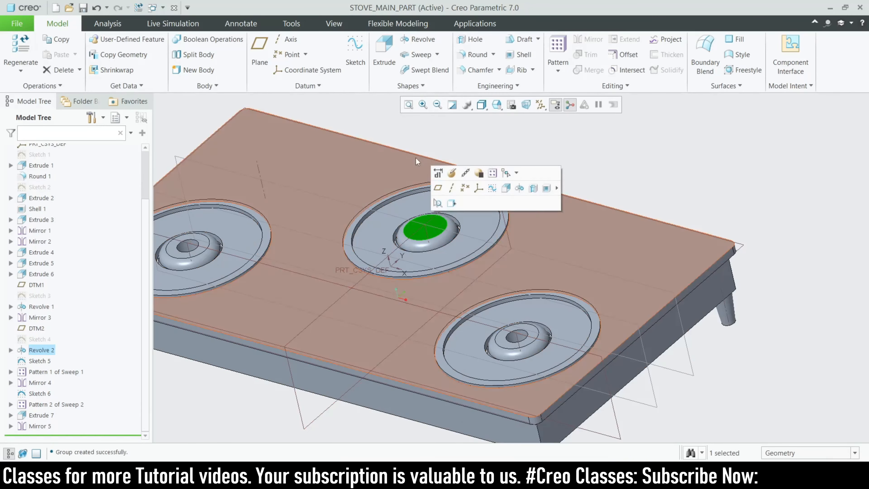
scroll(473, 243, "down", 3)
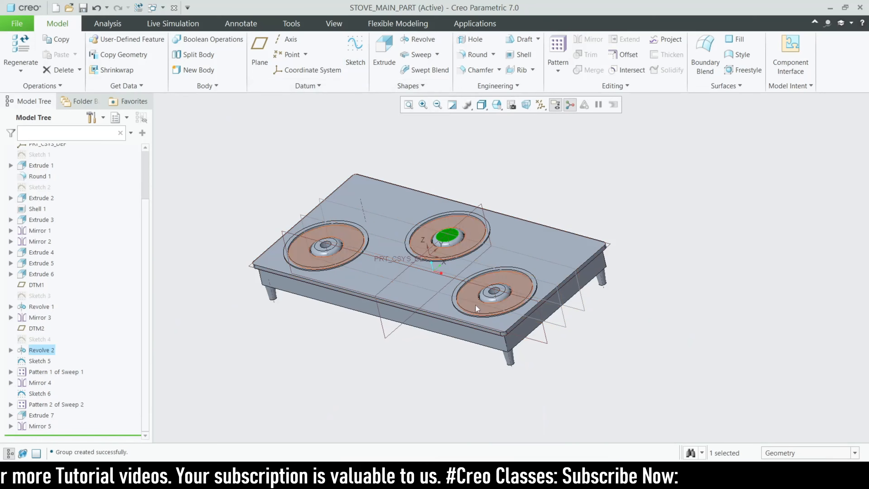
scroll(479, 301, "up", 2)
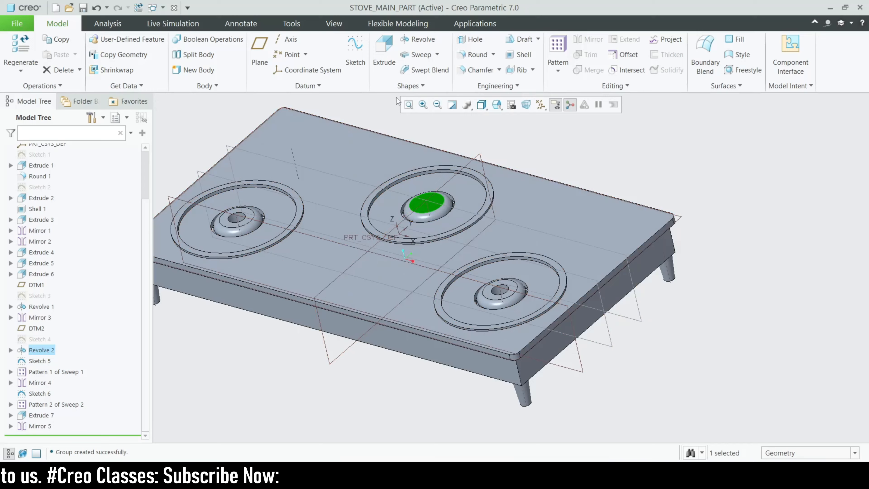
left_click(384, 51)
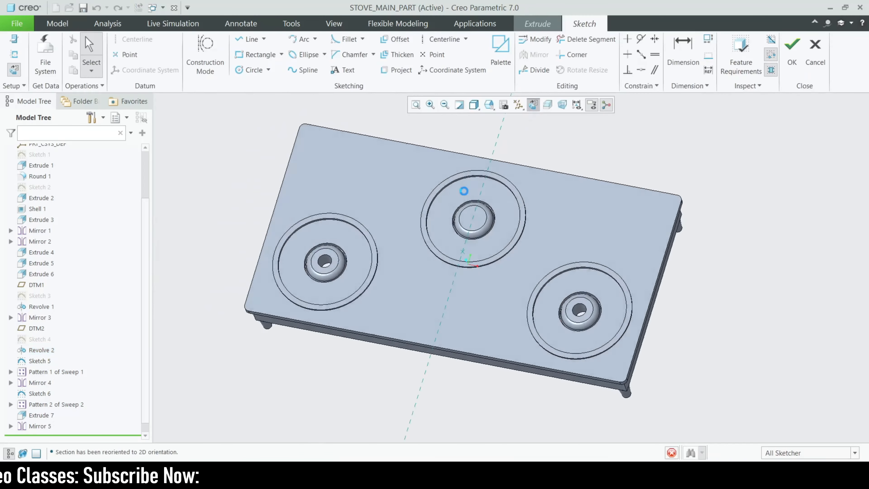
left_click(251, 70)
scroll(506, 257, "down", 6)
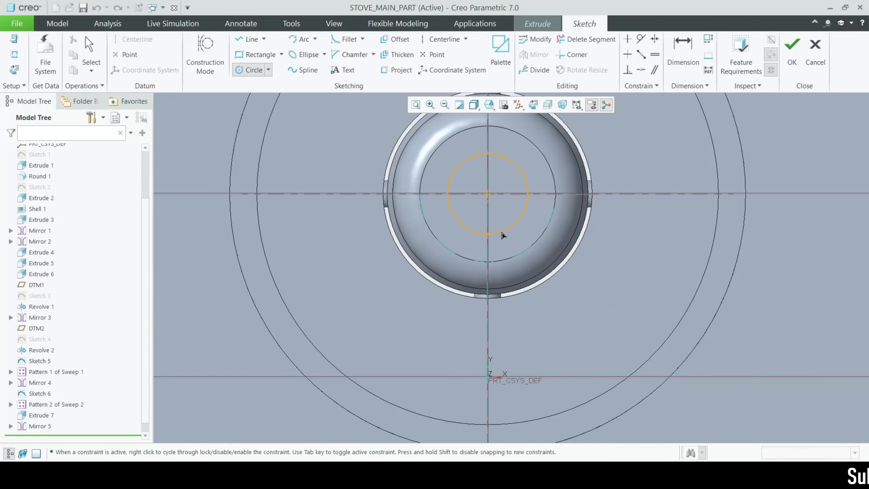
left_click(502, 229)
middle_click(439, 165)
Step: Set the middle burner circle's diameter to 25 and complete the sketch
double_click(432, 161)
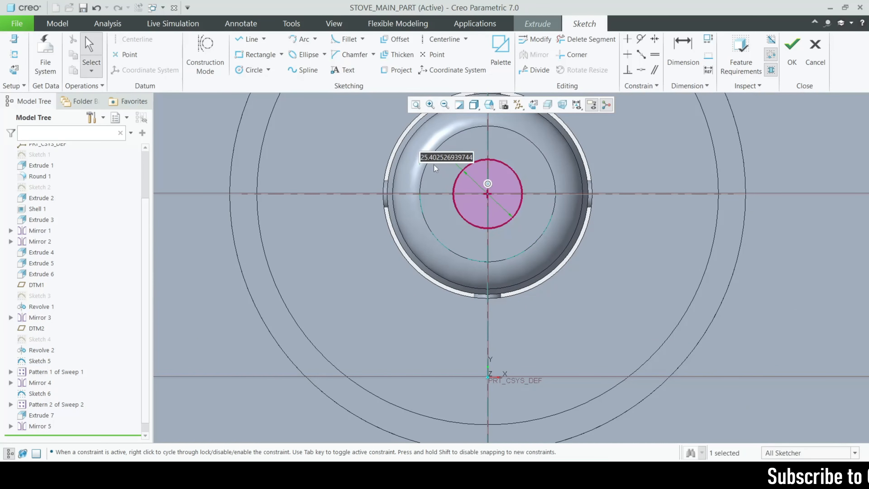
type("25")
key("Return")
left_click(791, 51)
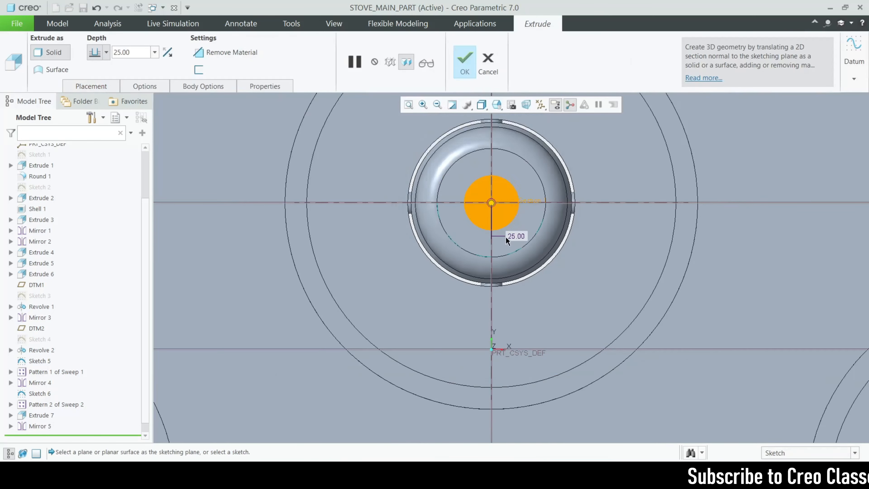
Step: Extrude the middle burner's circle as a material-removing cut up to the burner's underside face
scroll(506, 237, "up", 3)
left_click(222, 53)
left_click(106, 54)
left_click(97, 149)
scroll(395, 285, "up", 4)
middle_click_drag(396, 285, 387, 209)
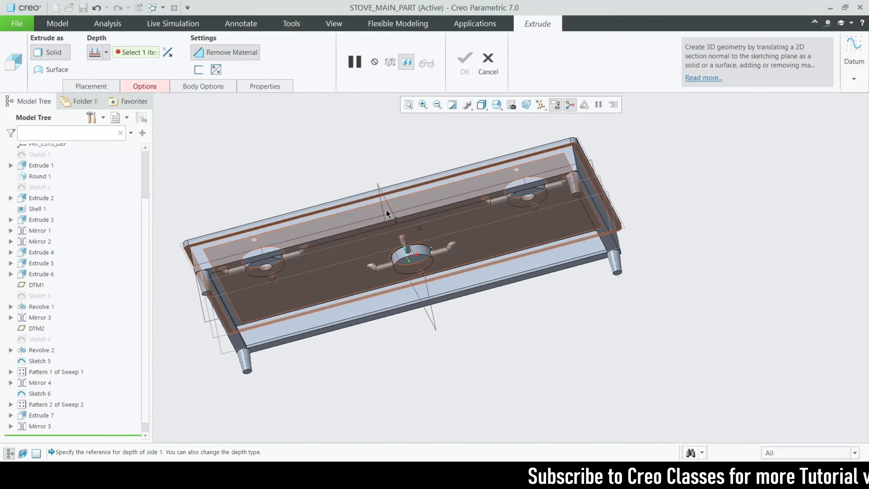
scroll(387, 210, "down", 5)
left_click(404, 276)
left_click(464, 63)
Step: Start a round on the upper rim edges of the center holes in all three burner caps
scroll(462, 223, "up", 4)
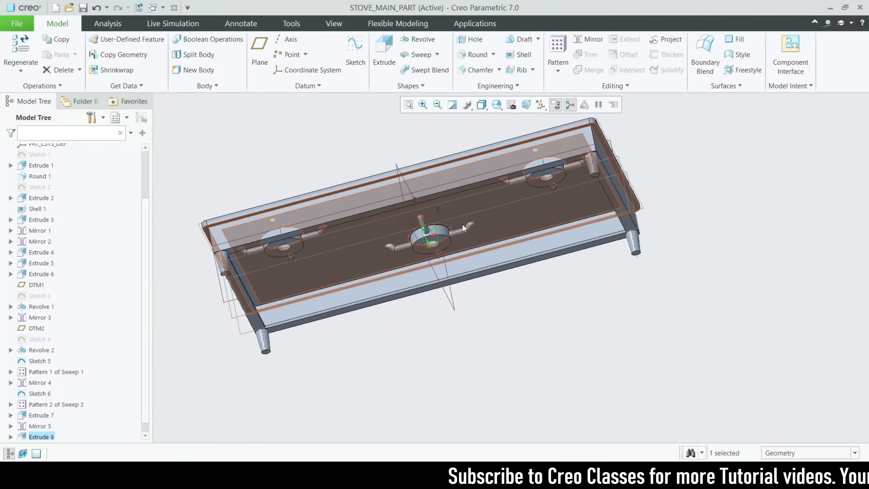
middle_click_drag(509, 353, 524, 413)
scroll(410, 176, "down", 4)
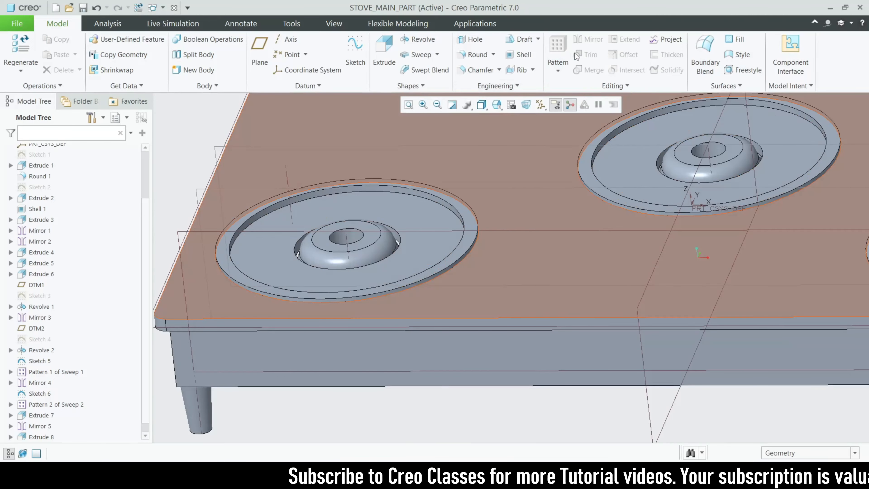
left_click(477, 55)
left_click(364, 235)
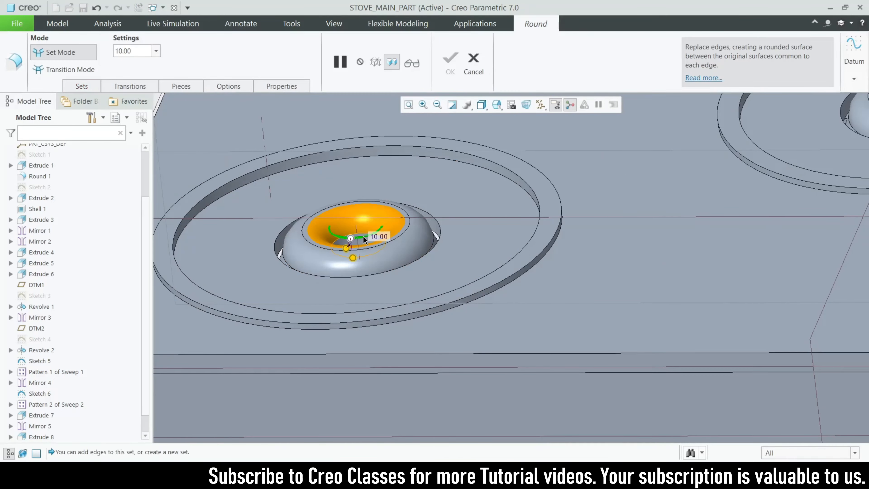
scroll(363, 235, "up", 2)
left_click(626, 176, "ctrl")
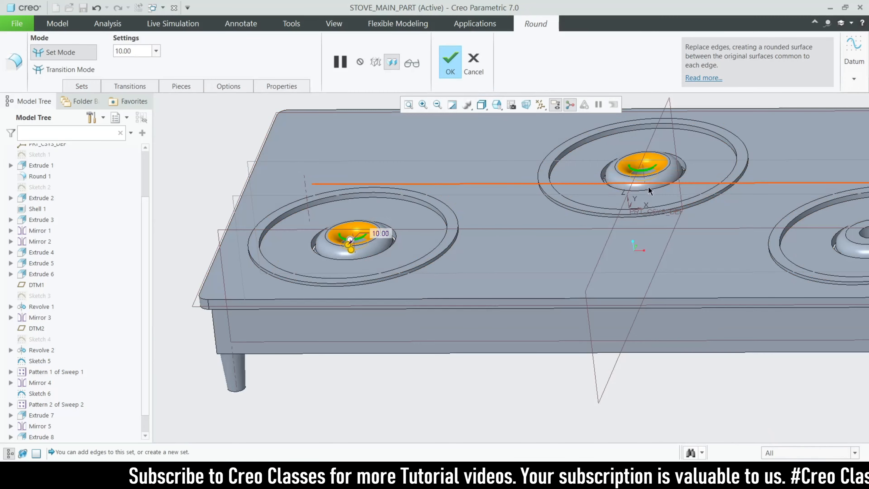
scroll(595, 210, "up", 3)
scroll(760, 230, "down", 3)
left_click(769, 230, "ctrl")
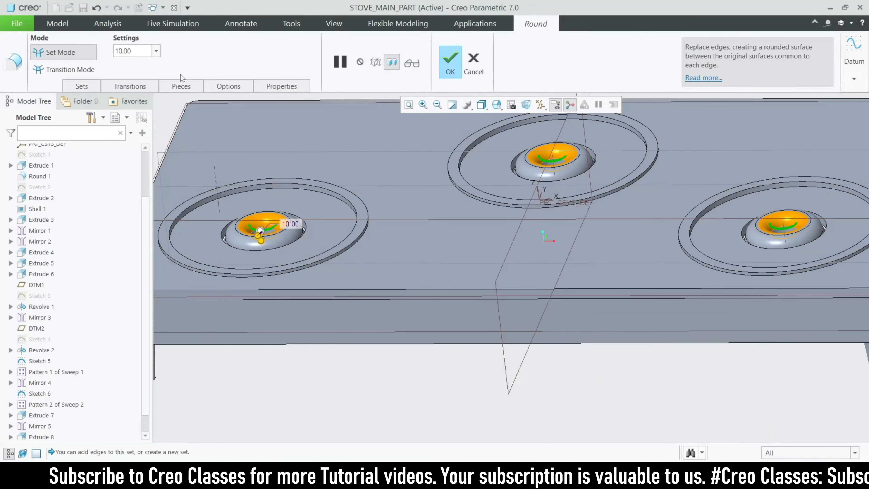
Step: Try a radius of 3 on the three burner hole rims, settle on 4, and complete the round
type("3")
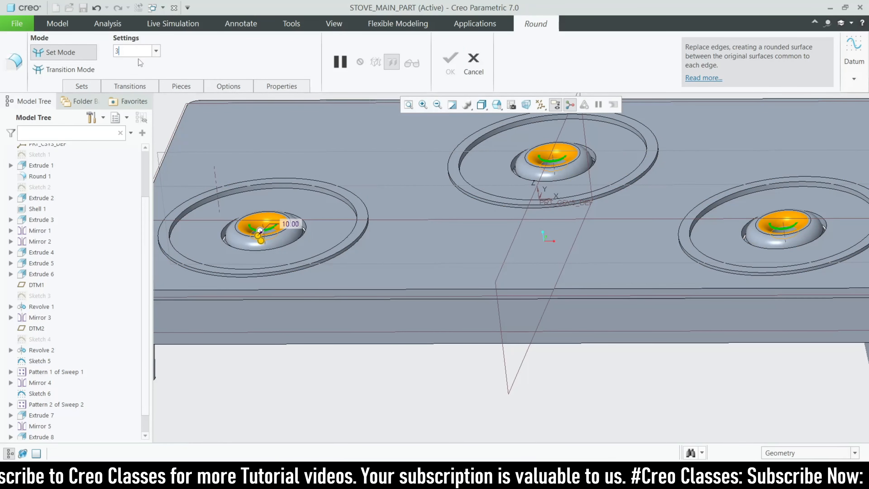
key("Return")
scroll(244, 218, "down", 5)
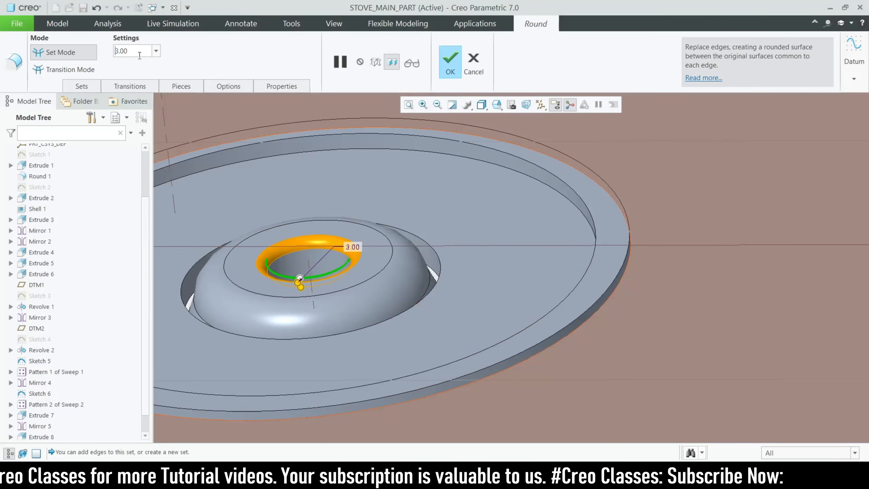
type("4")
key("Return")
scroll(281, 137, "up", 3)
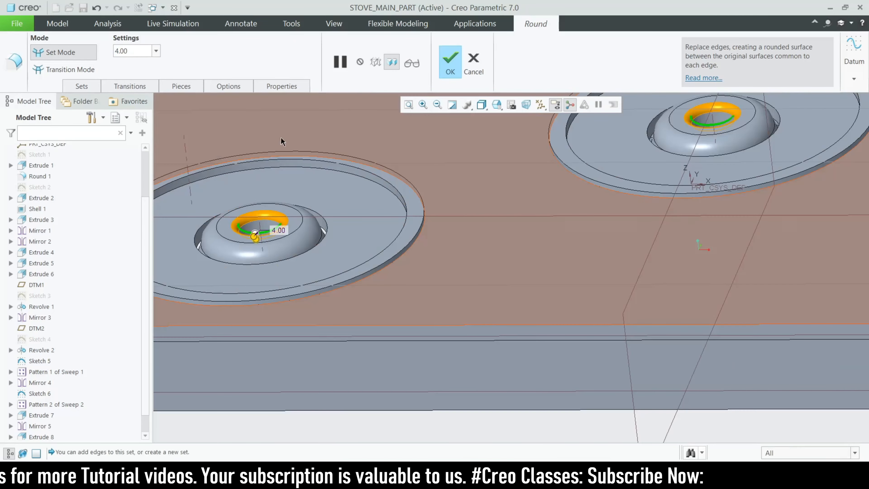
left_click(443, 61)
Step: Start an extrude on the left outer burner cap's flat ring face, with the sketch plane viewed straight on
scroll(396, 310, "up", 5)
middle_click_drag(397, 310, 404, 336)
scroll(363, 243, "down", 3)
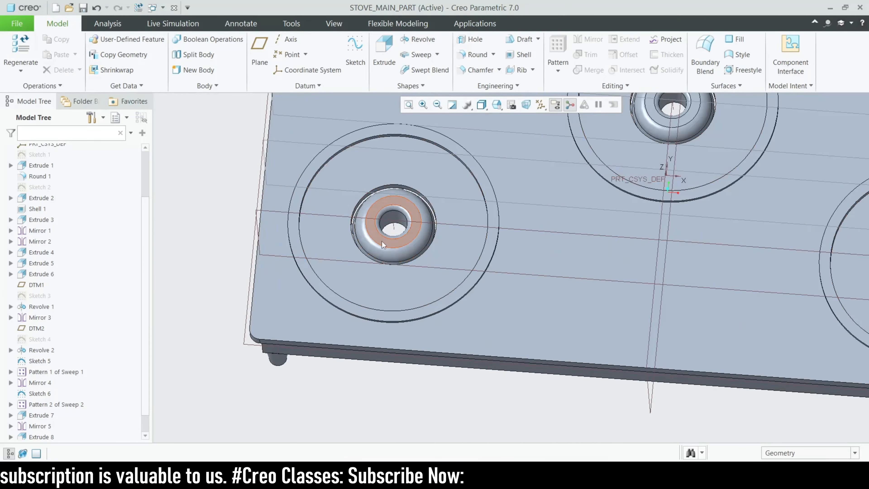
left_click(381, 241)
left_click(383, 51)
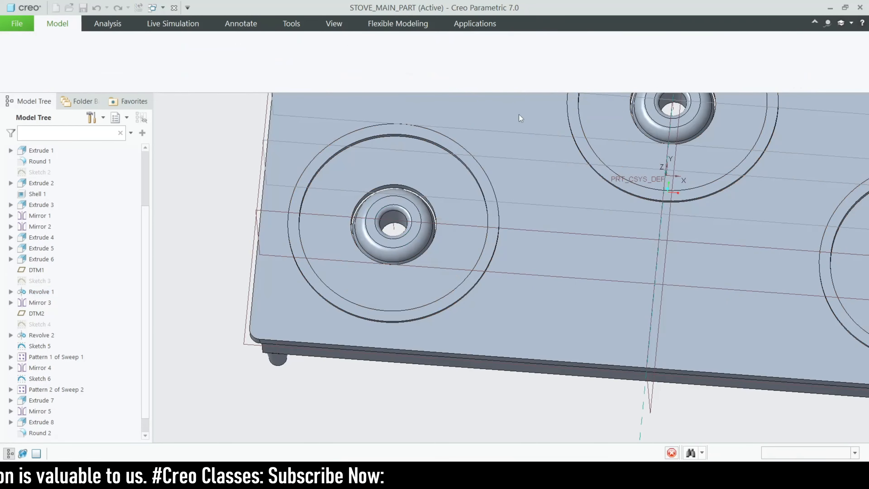
left_click(534, 104)
scroll(399, 308, "down", 5)
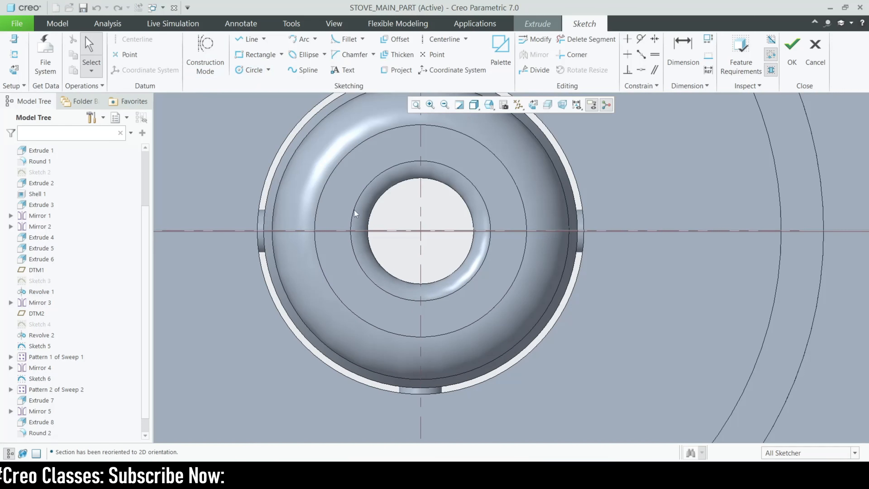
Step: Add the horizontal datum plane through the burner center as a reference and sketch a small circle centered on it within the flat ring
left_click(253, 70)
scroll(374, 255, "down", 2)
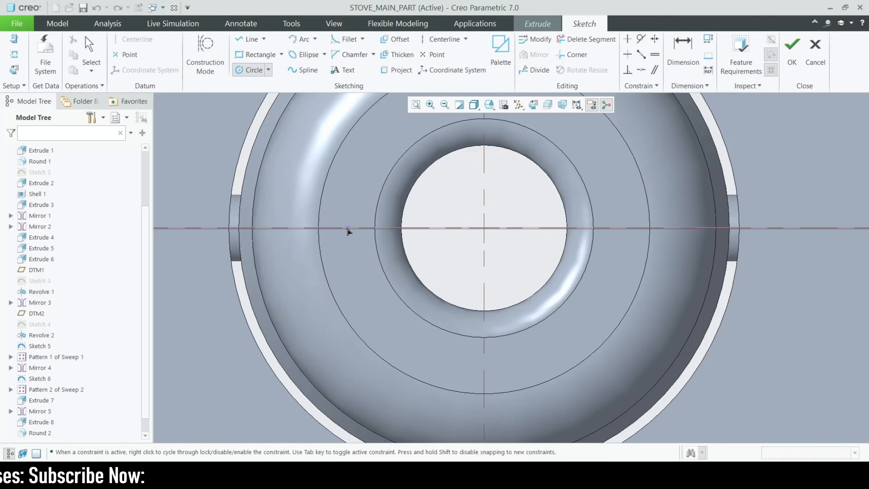
left_click(16, 54)
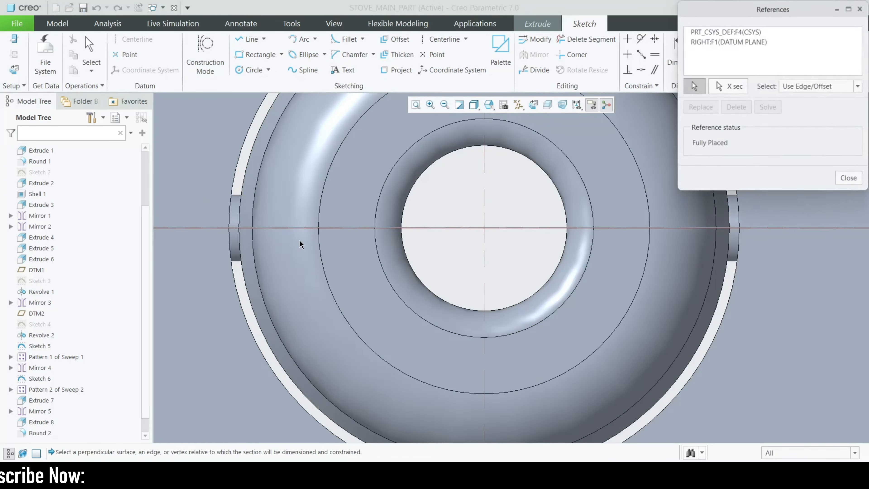
left_click(352, 228)
left_click(848, 178)
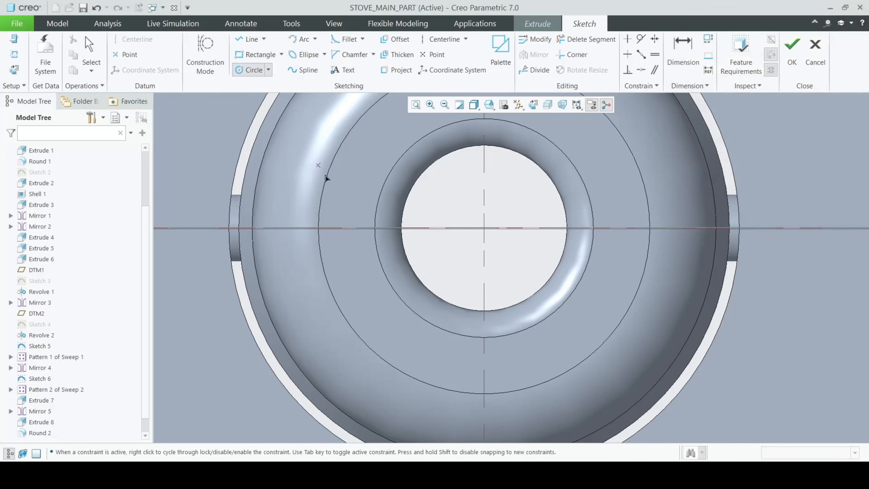
scroll(325, 234, "down", 1)
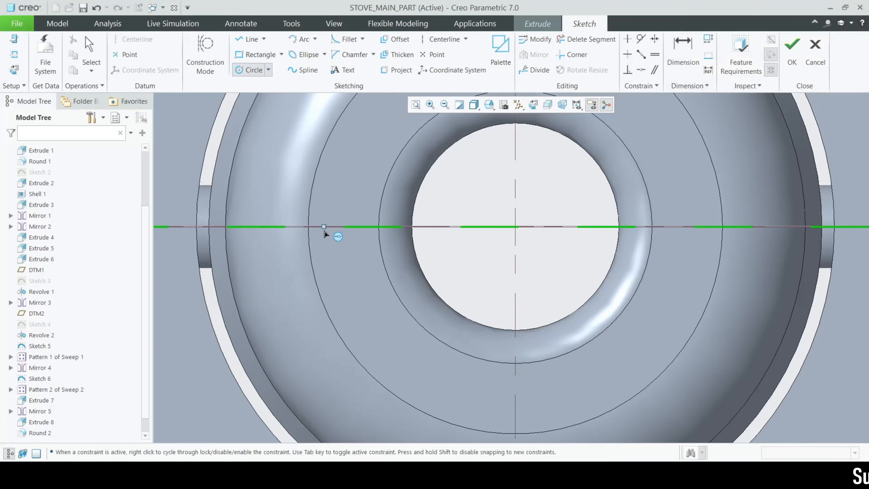
left_click(343, 237)
scroll(338, 225, "down", 1)
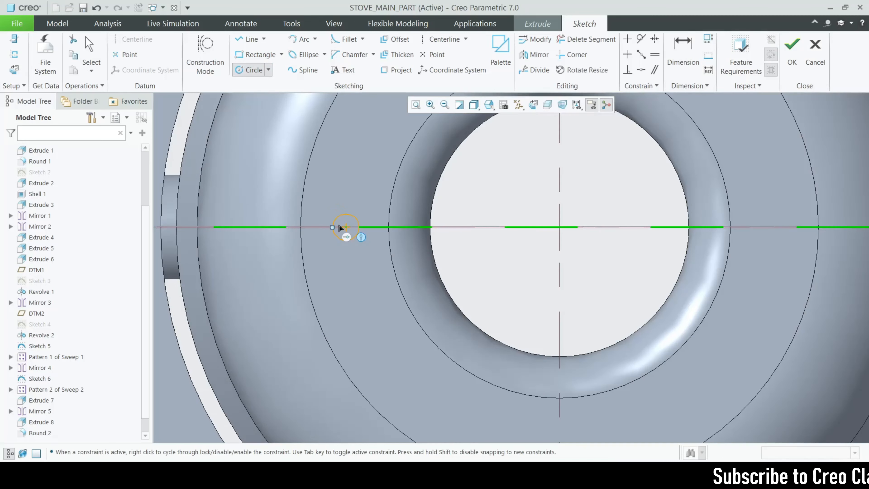
middle_click(333, 220)
Step: Try diameters of 2 and 2.5 for the small circle on the burner ring
double_click(237, 144)
type("2")
key("Return")
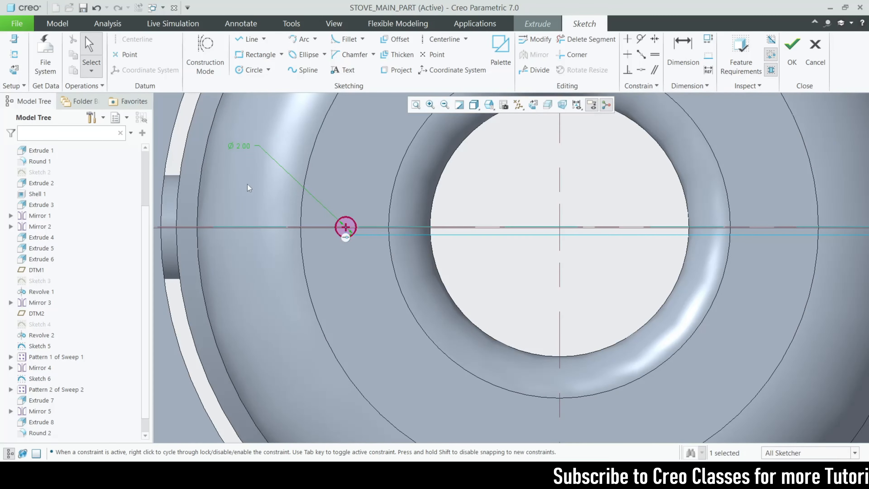
type("2.5")
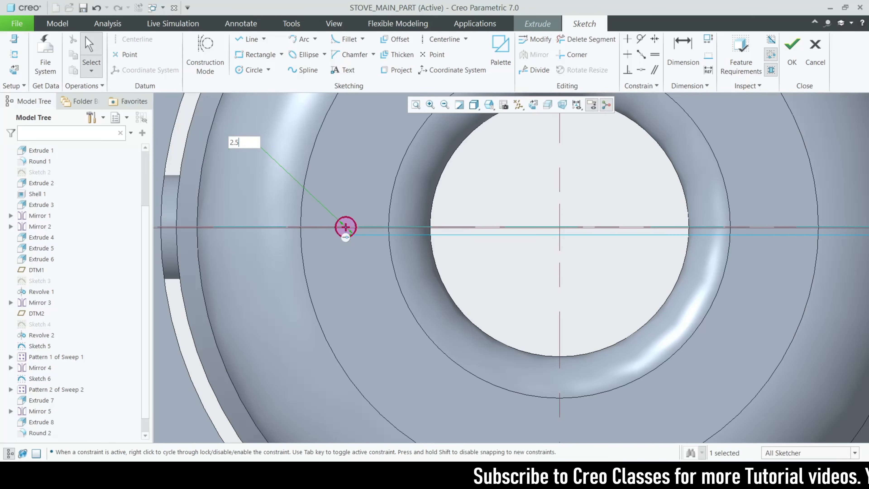
key("Return")
scroll(322, 255, "up", 3)
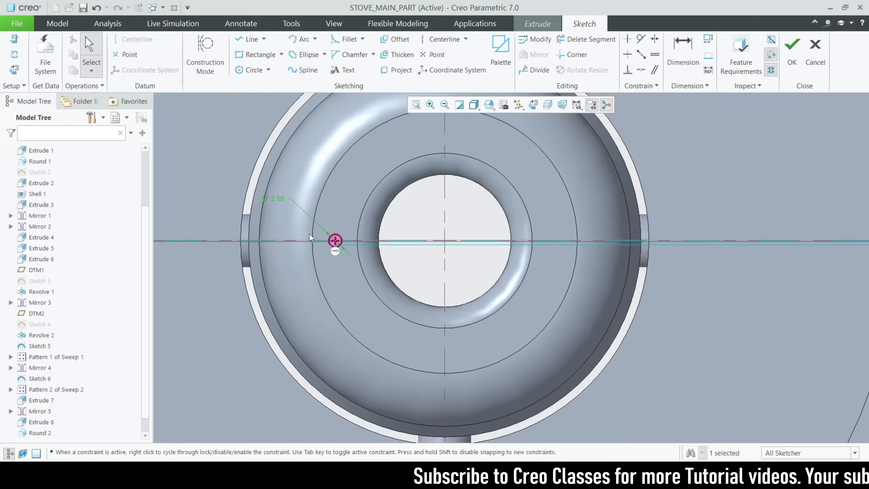
Step: Set the small circle's diameter to 3 and complete the sketch
double_click(279, 197)
type("3")
key("Return")
scroll(363, 273, "up", 2)
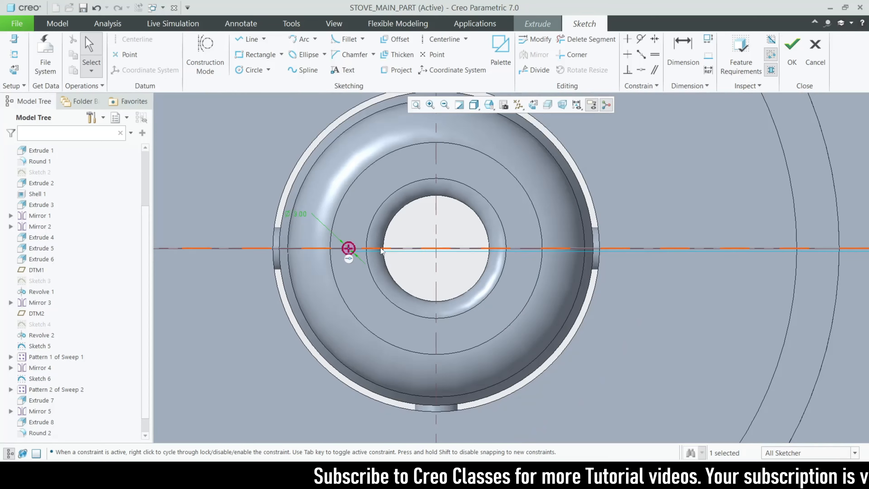
scroll(352, 261, "down", 2)
left_click(793, 62)
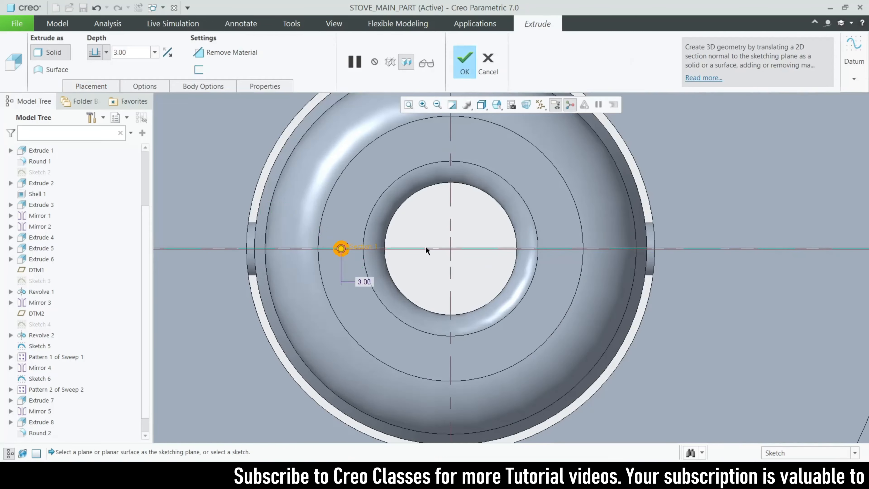
Step: Extrude the small circle down into the burner cap as a material-removing cut with a depth of 5
scroll(372, 159, "up", 5)
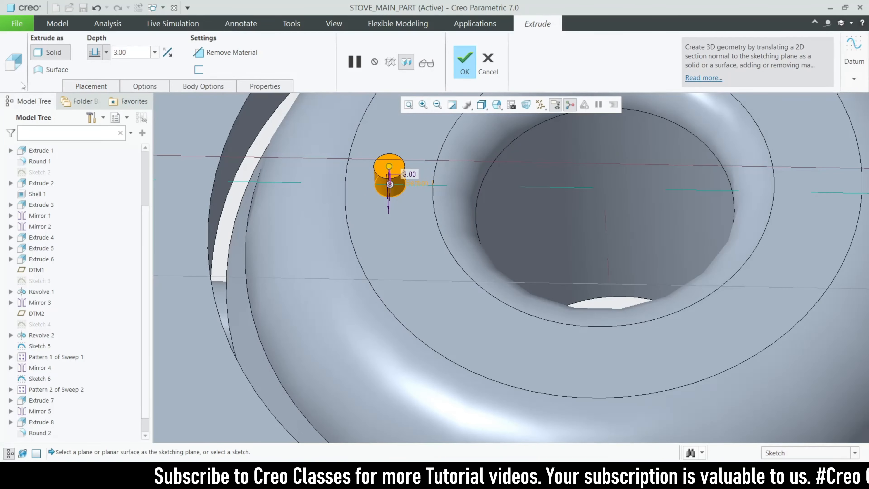
left_click(390, 186)
left_click_drag(134, 52, 92, 61)
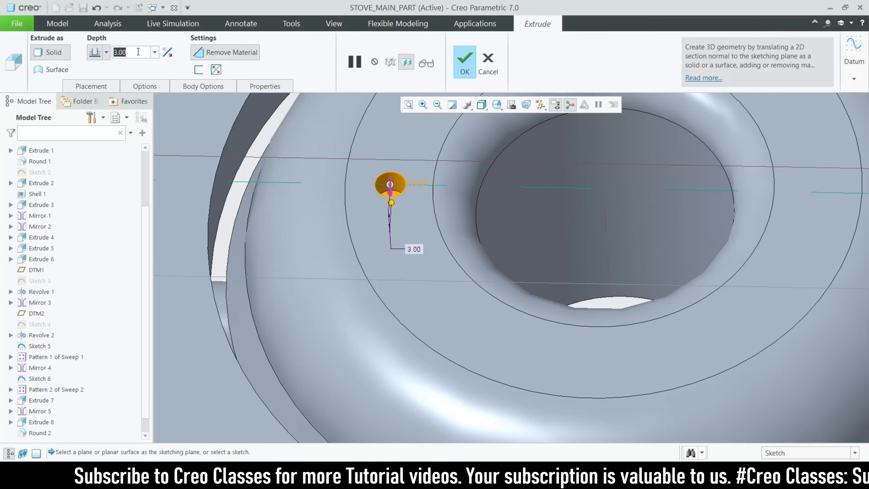
type("5")
key("Return")
scroll(376, 137, "down", 3)
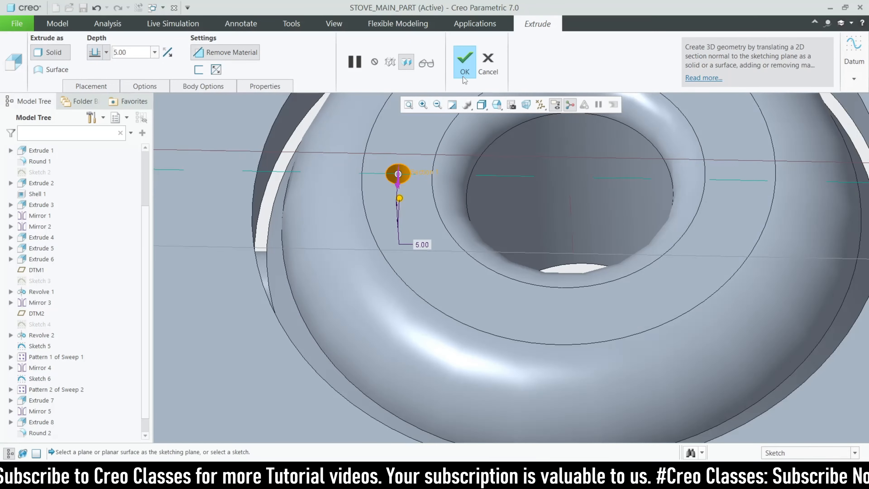
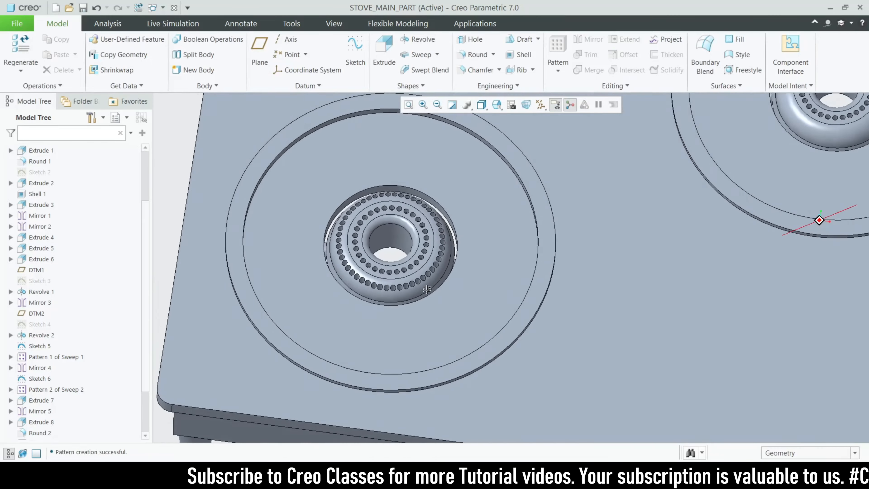
Step: Redefine the outer ring hole pattern on the left outer burner cap to have 45 members
scroll(399, 259, "down", 2)
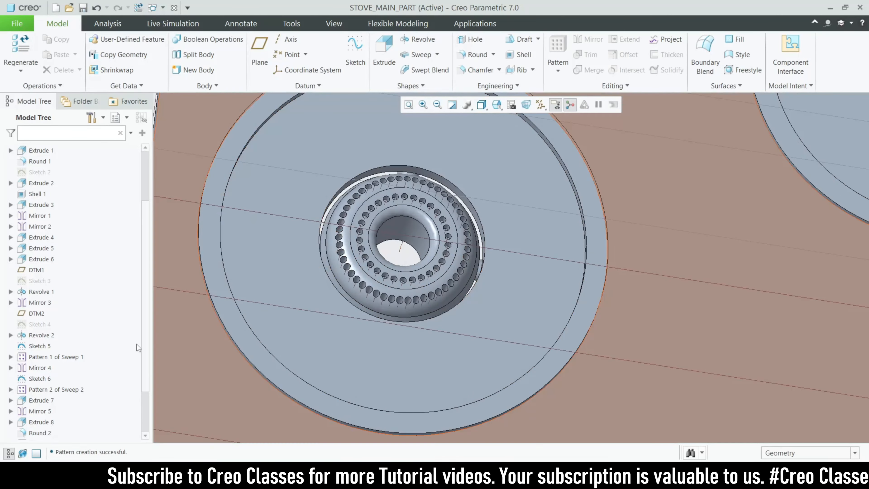
scroll(103, 373, "down", 2)
left_click(64, 425)
left_click(83, 365)
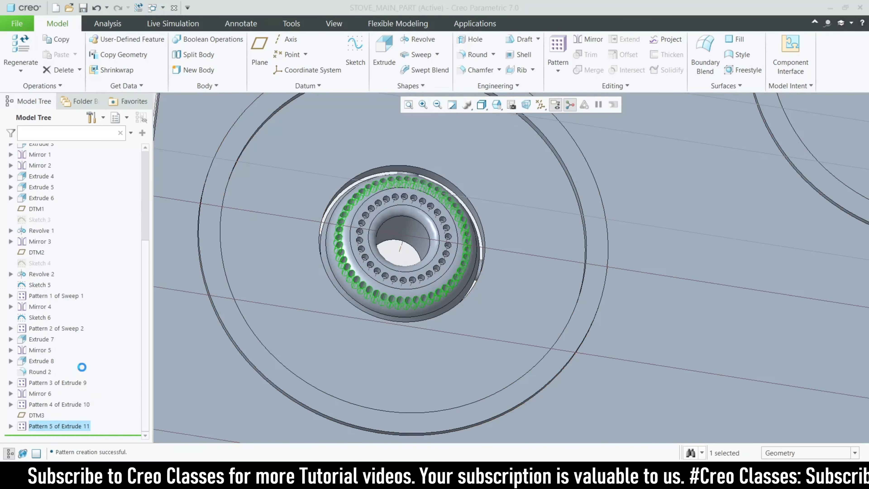
left_click_drag(284, 54, 268, 54)
type("2")
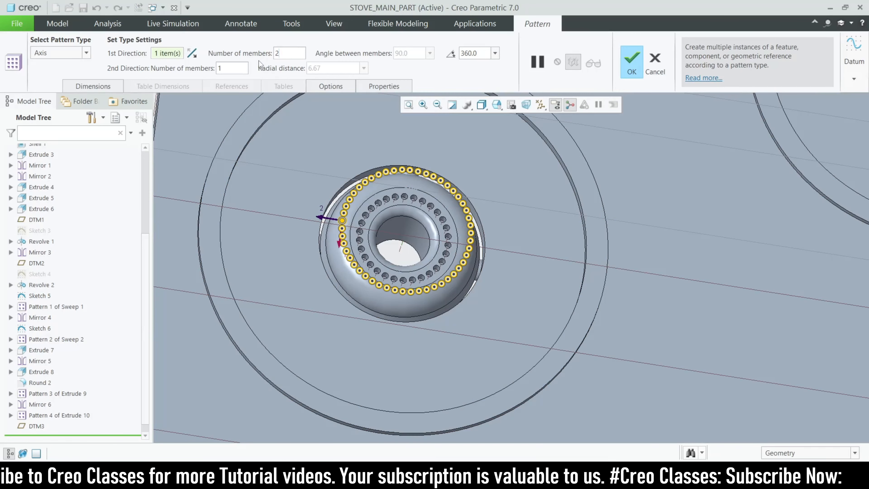
key("BackSpace")
type("4454")
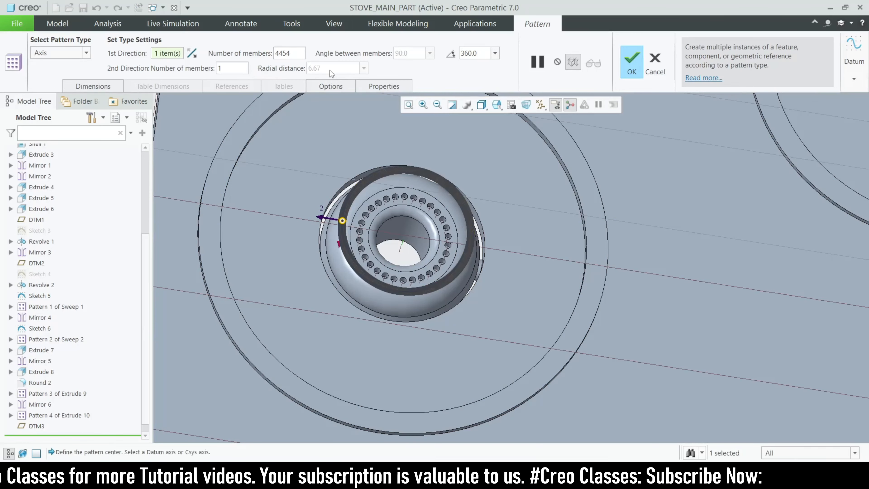
left_click_drag(295, 54, 247, 53)
type("45")
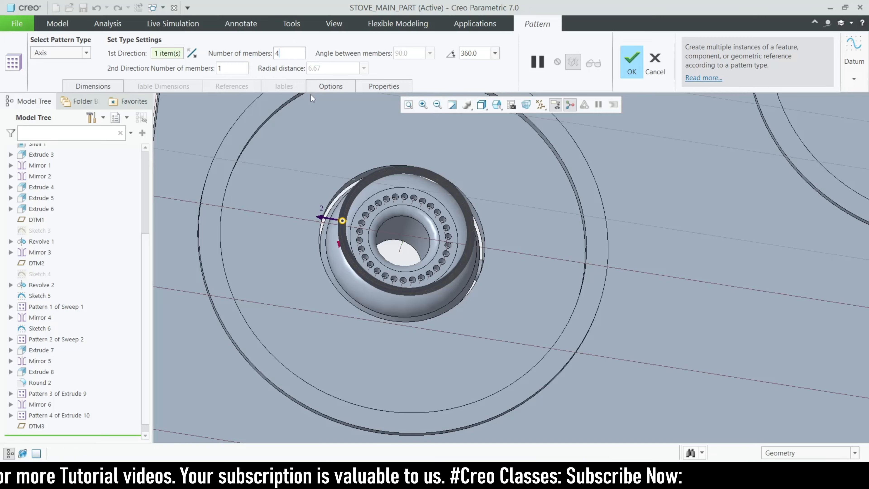
left_click(631, 61)
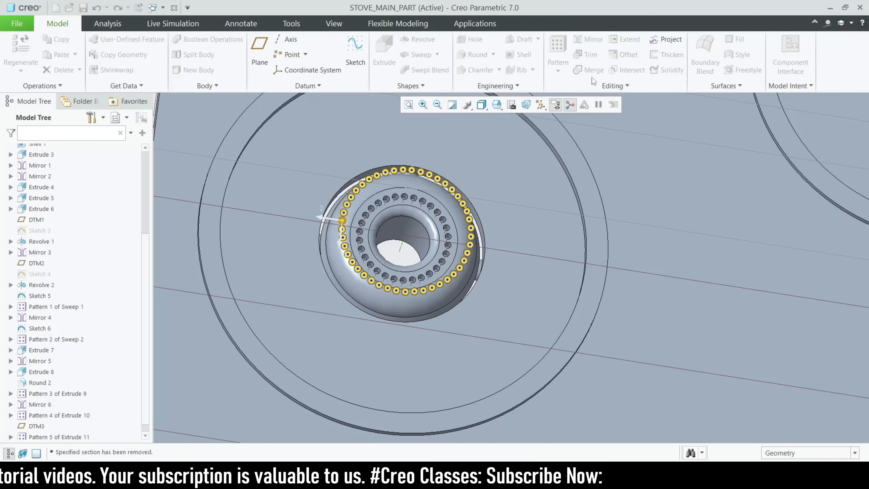
Step: Mirror the outer ring hole pattern to the opposite outer burner about the datum plane through the stove's middle
scroll(322, 262, "up", 5)
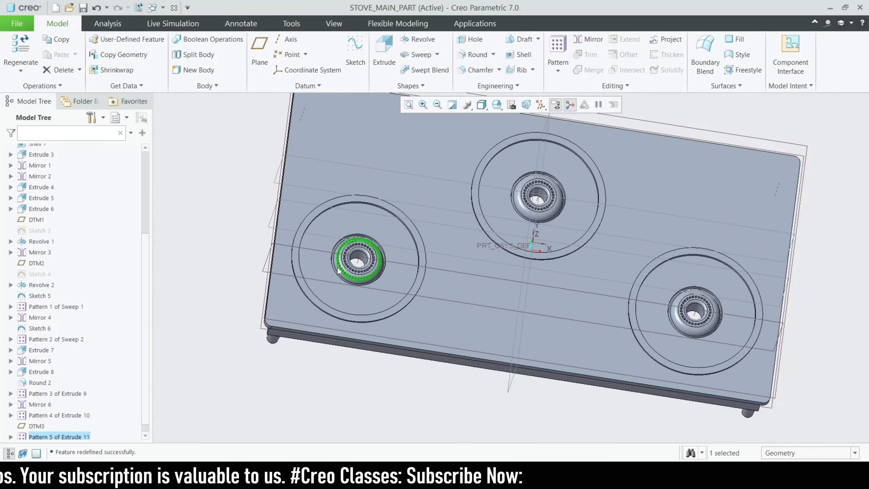
left_click(368, 373)
middle_click_drag(368, 374, 349, 359)
scroll(45, 430, "down", 1)
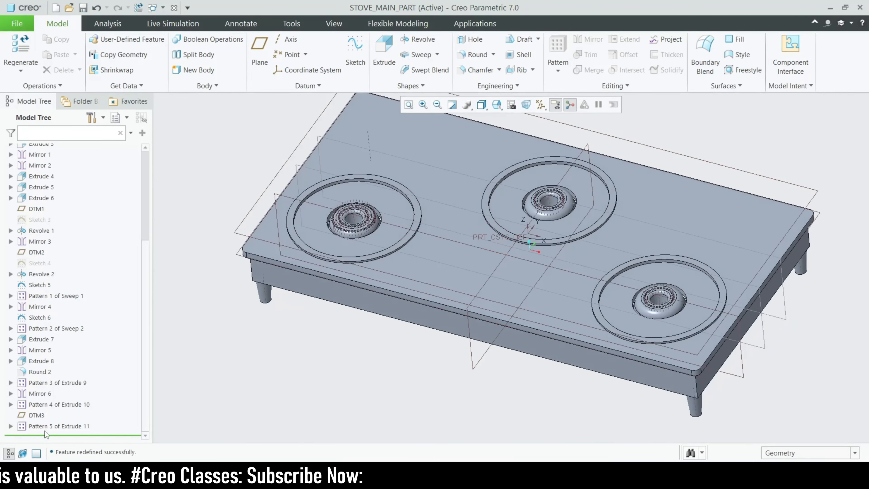
left_click(46, 427)
left_click(586, 39)
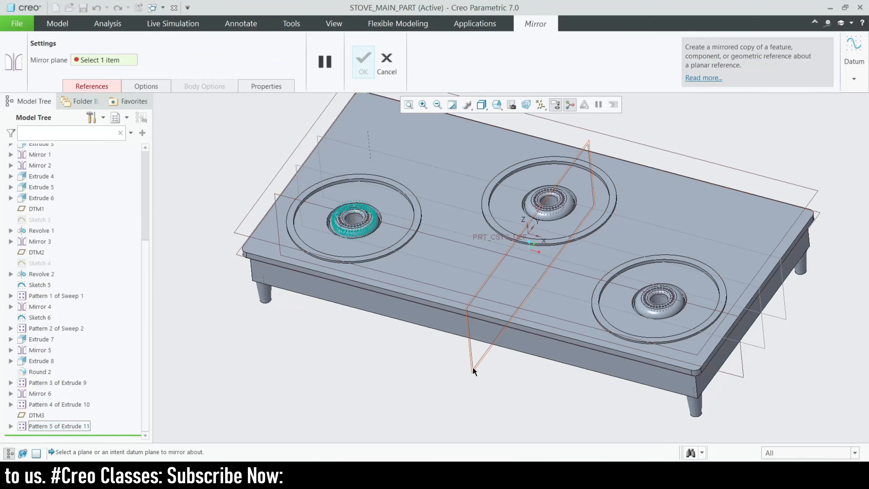
left_click(472, 367)
left_click(364, 62)
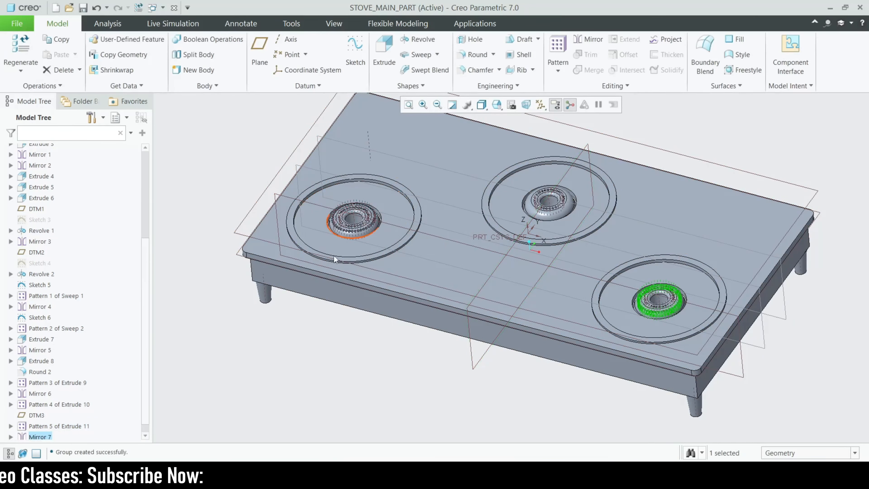
Step: Start an Extrude sketch on the DTM3 plane and add the horizontal datum through the rear middle burner's centre as a reference
middle_click_drag(392, 353, 418, 308)
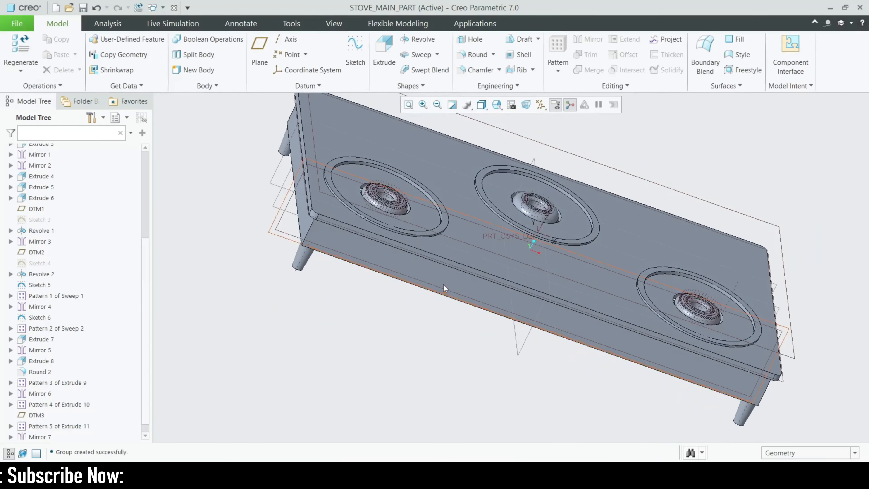
left_click(579, 154)
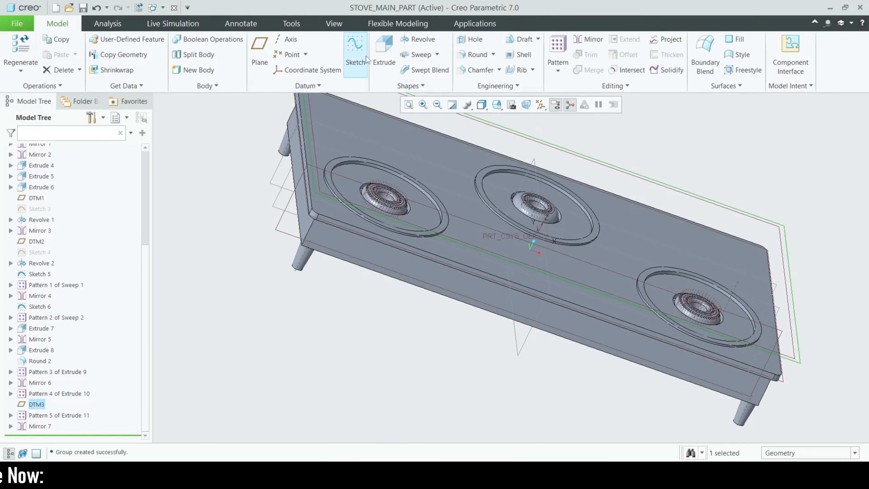
left_click(384, 51)
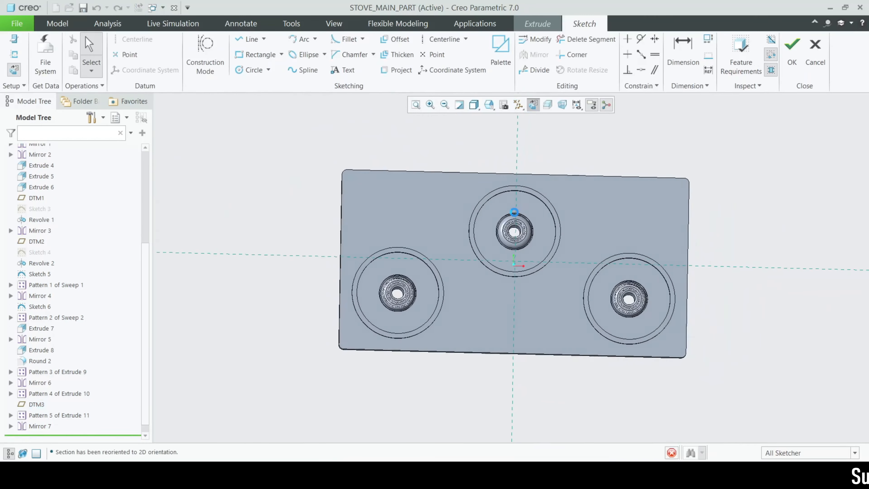
scroll(497, 234, "up", 2)
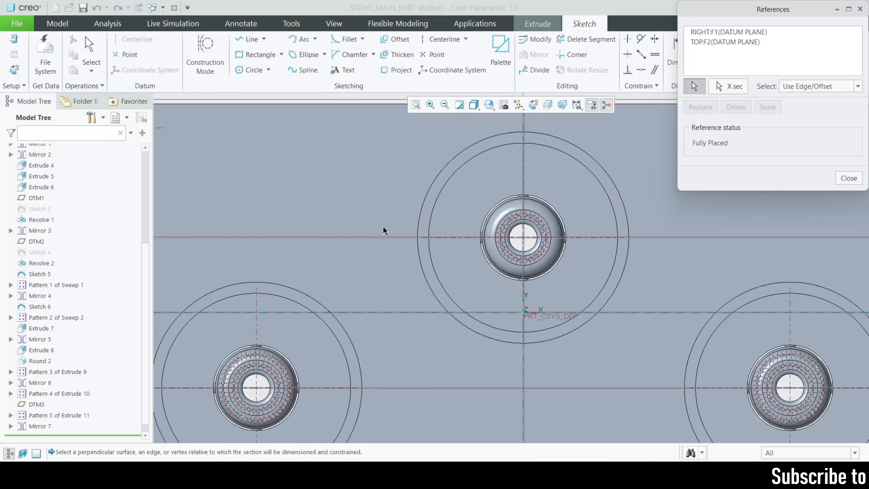
left_click(384, 237)
left_click(849, 178)
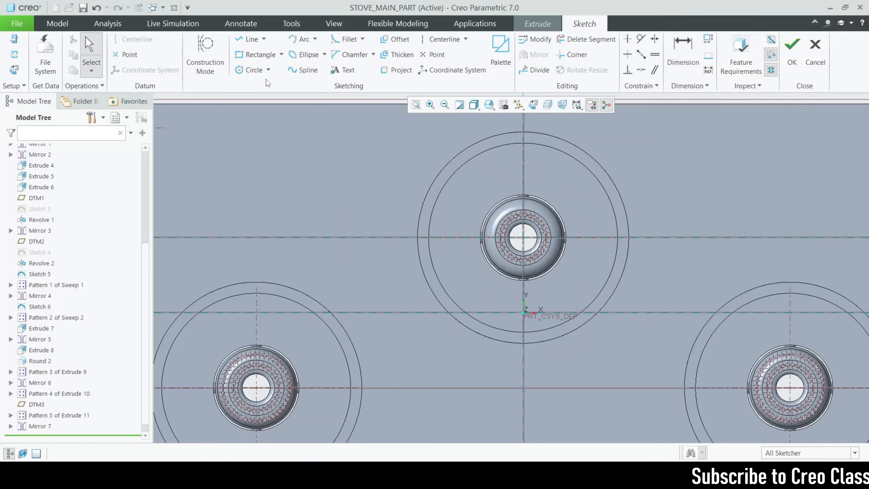
Step: Sketch a circle of diameter 3 about 30 from the rear burner's centre, on the cap's outer slope along the horizontal reference, and complete the sketch
left_click(251, 70)
scroll(506, 239, "up", 5)
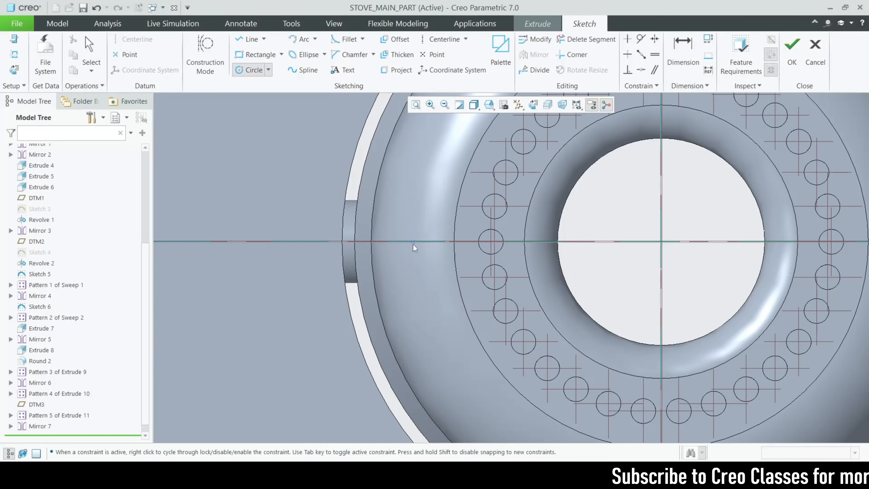
left_click(416, 254)
middle_click(417, 254)
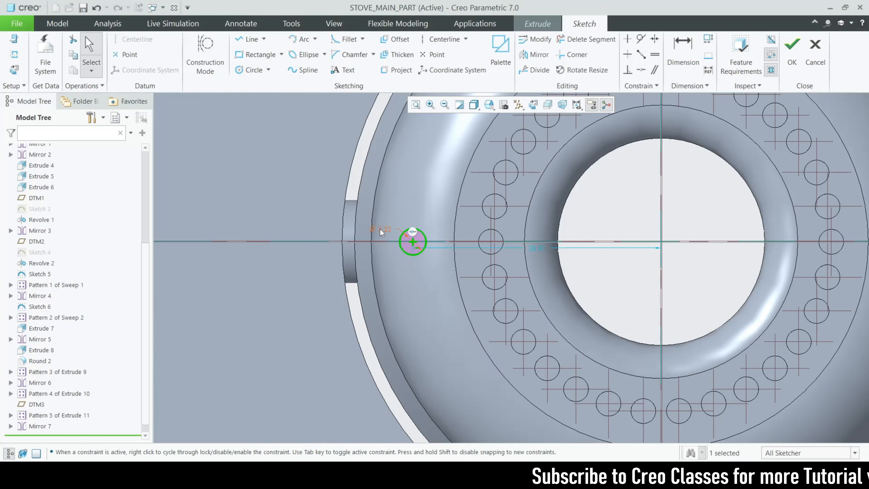
double_click(381, 228)
type("3")
key("Return")
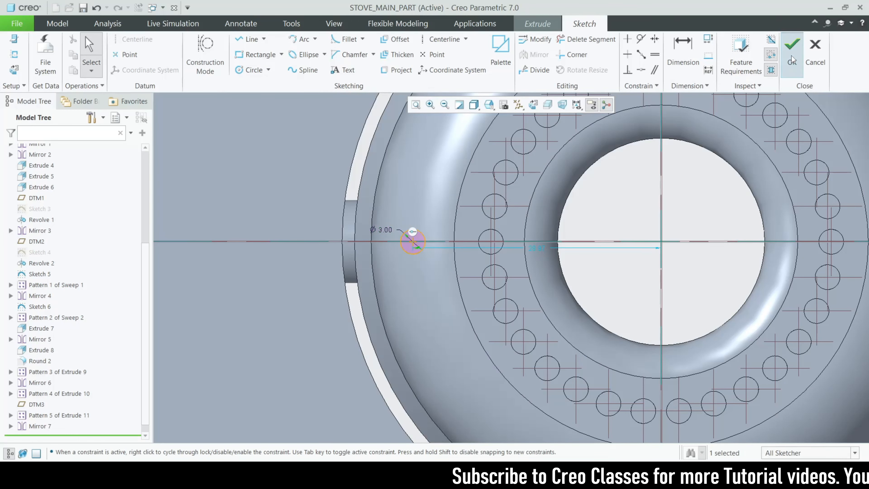
left_click(792, 51)
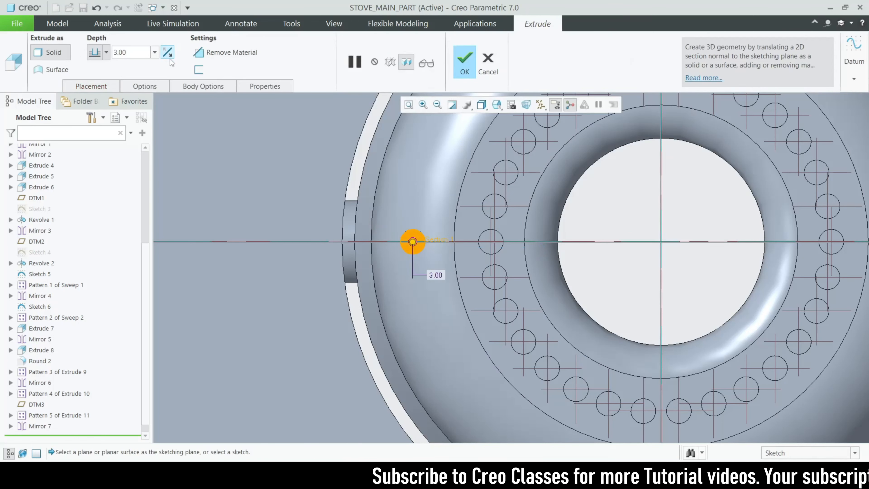
Step: Extrude the small circle into the rear burner cap as a material-removing cut with a depth of 37
left_click(225, 52)
double_click(144, 51)
type("37")
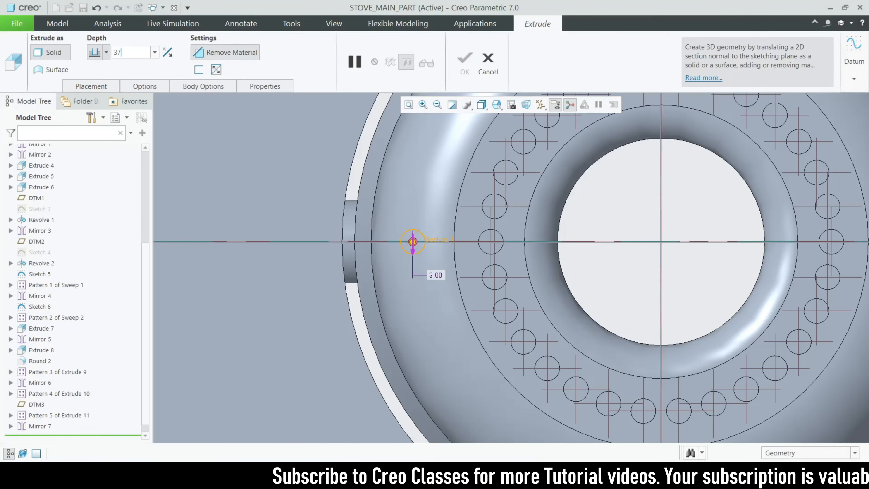
key("Return")
scroll(352, 253, "up", 4)
middle_click_drag(350, 249, 363, 181)
left_click(464, 73)
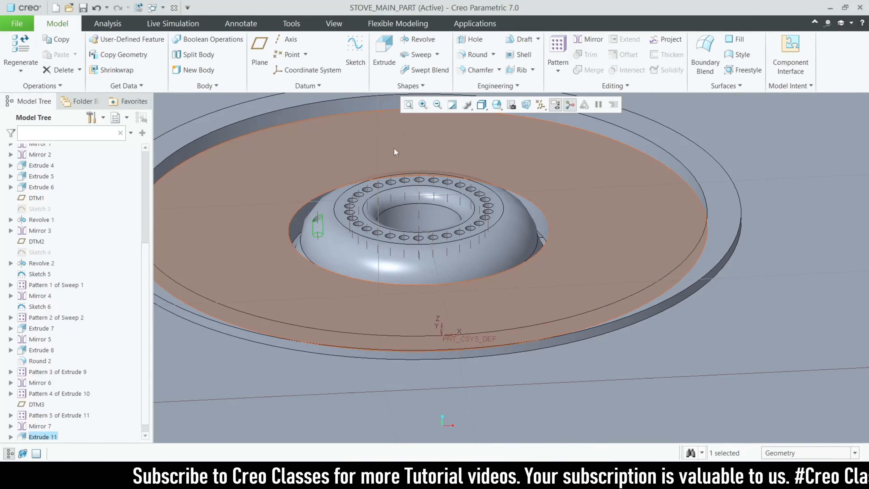
Step: Pattern the small hole around the rear burner's central axis with 45 members spread over 360 degrees
left_click(557, 52)
left_click(86, 54)
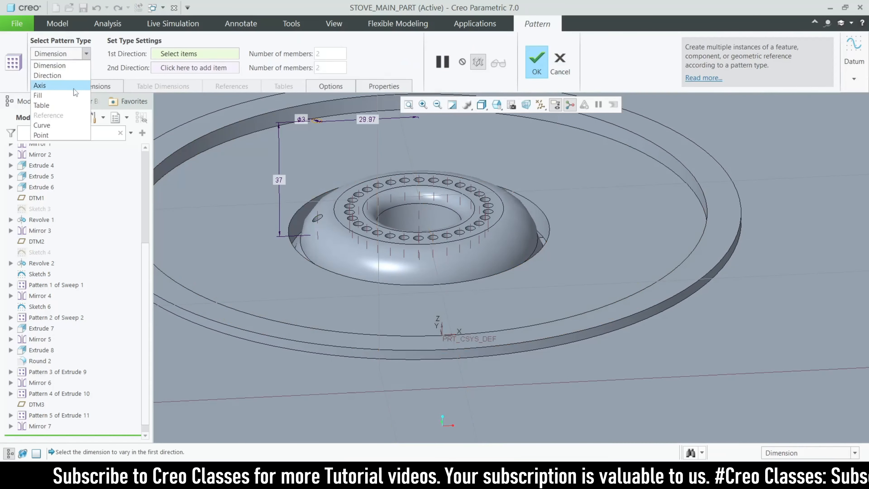
left_click(72, 91)
left_click(75, 51)
left_click(40, 83)
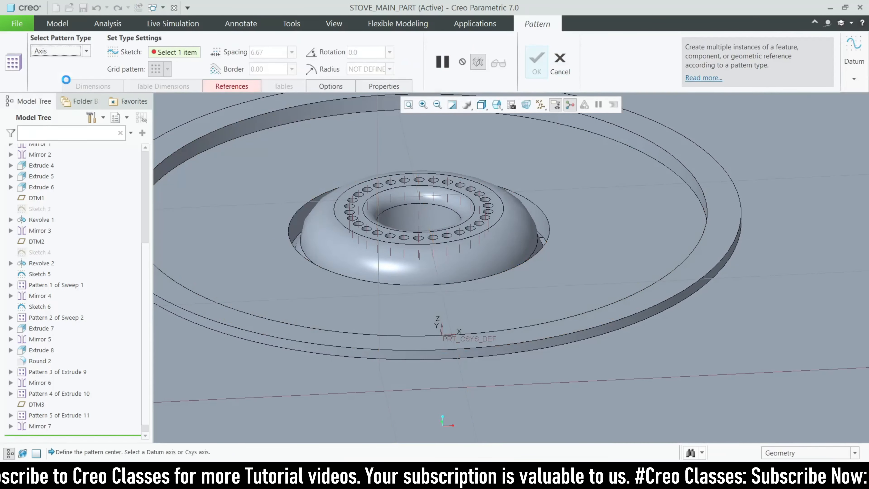
left_click(417, 219)
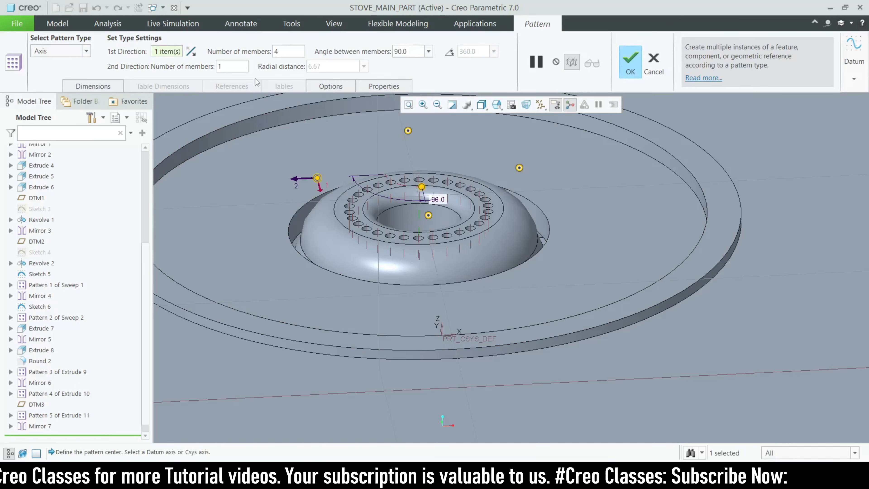
type("45")
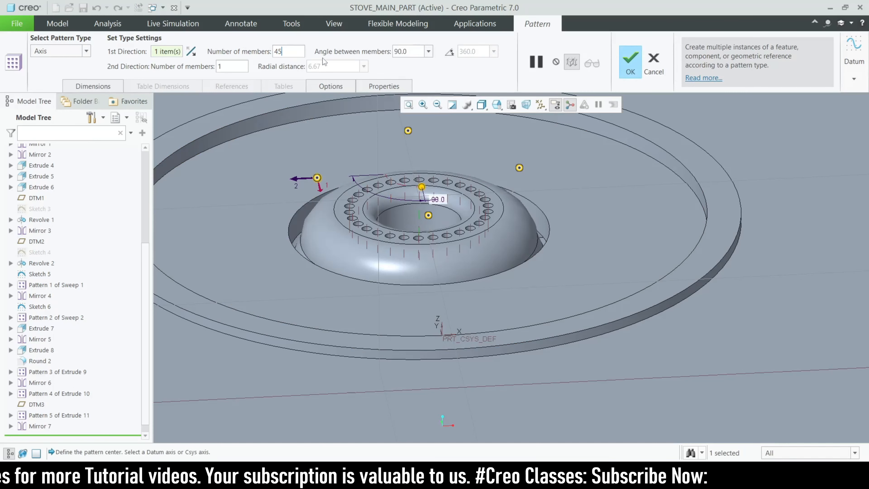
left_click(448, 53)
left_click(630, 64)
key("ctrl+d")
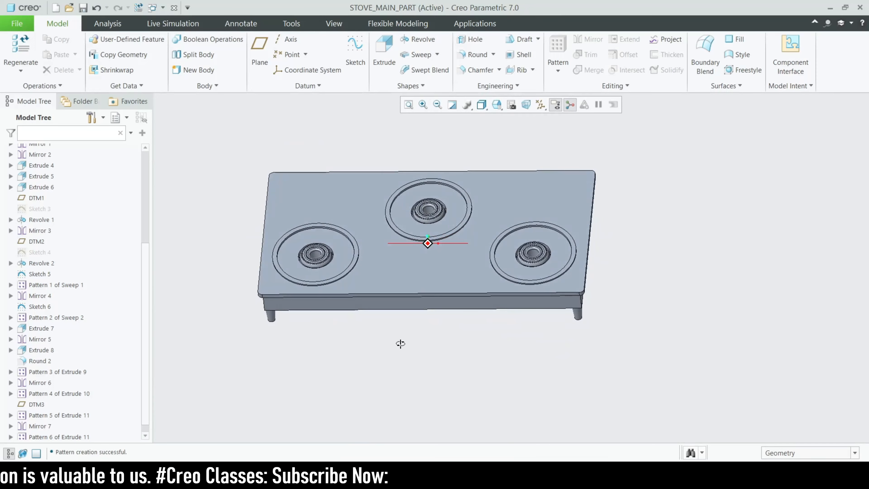
Step: Start an Extrude sketch on the recessed burner floor and add the horizontal datum through the left front burner's centre as a reference
mouse_move(400, 343)
middle_mouse_down()
mouse_move(387, 348)
mouse_move(407, 328)
mouse_move(388, 334)
mouse_move(403, 342)
middle_mouse_up()
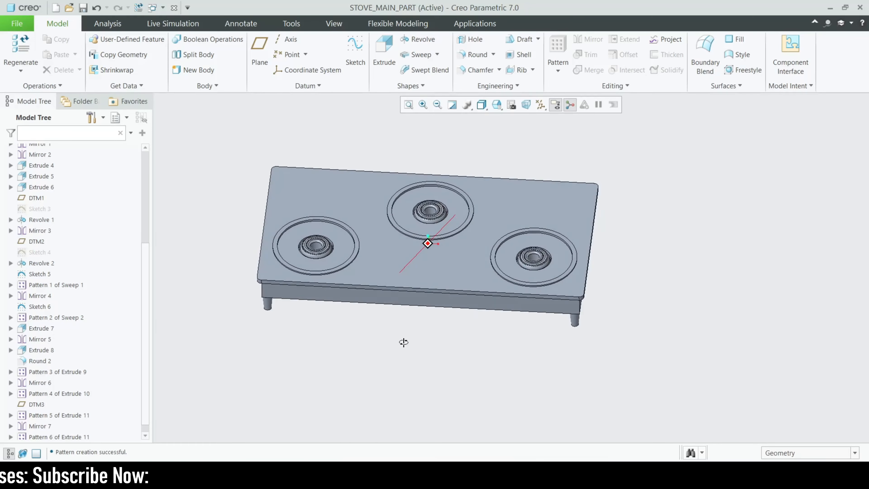
scroll(296, 230, "up", 4)
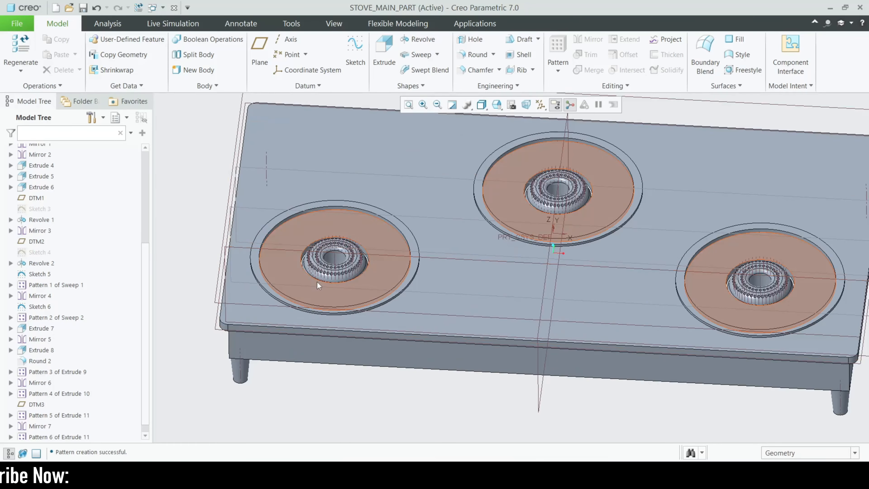
middle_click_drag(317, 282, 314, 298)
left_click(363, 295)
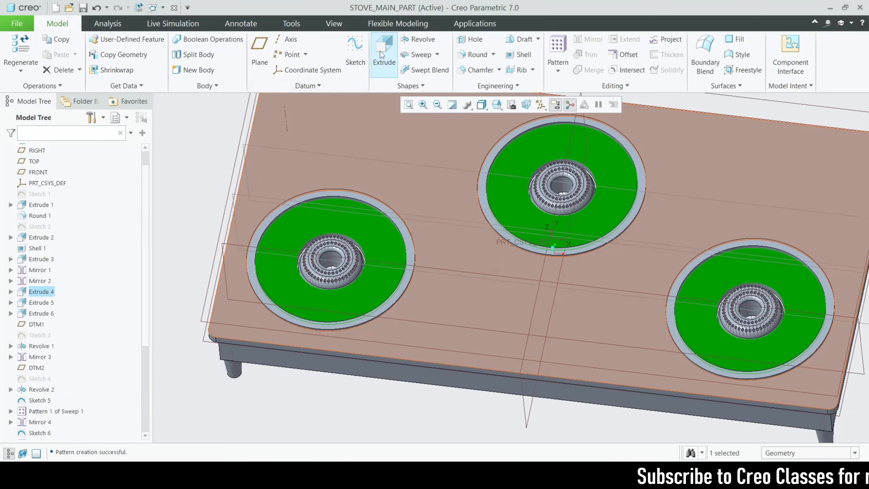
left_click(382, 50)
left_click(532, 107)
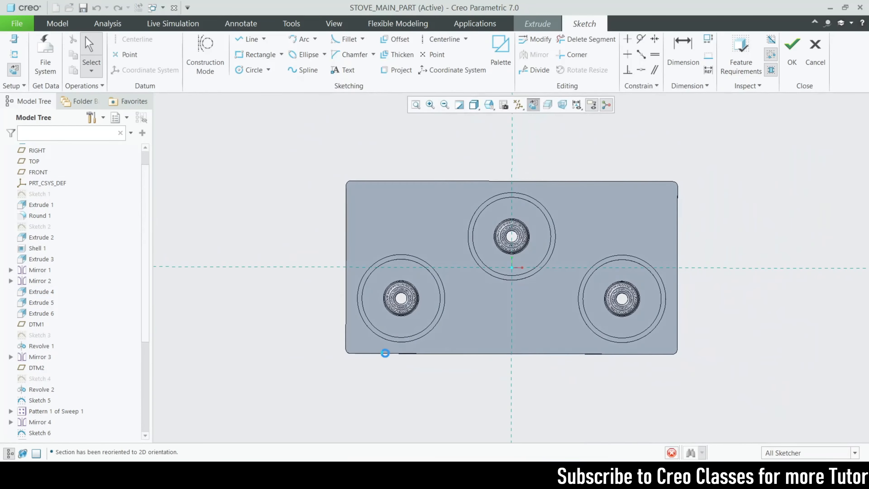
scroll(383, 318, "down", 5)
scroll(384, 320, "down", 1)
left_click(13, 55)
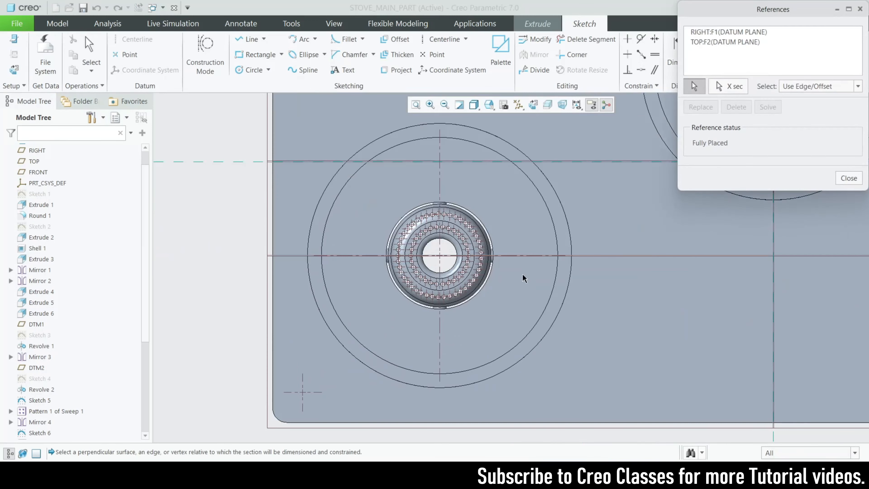
left_click(533, 256)
left_click(849, 178)
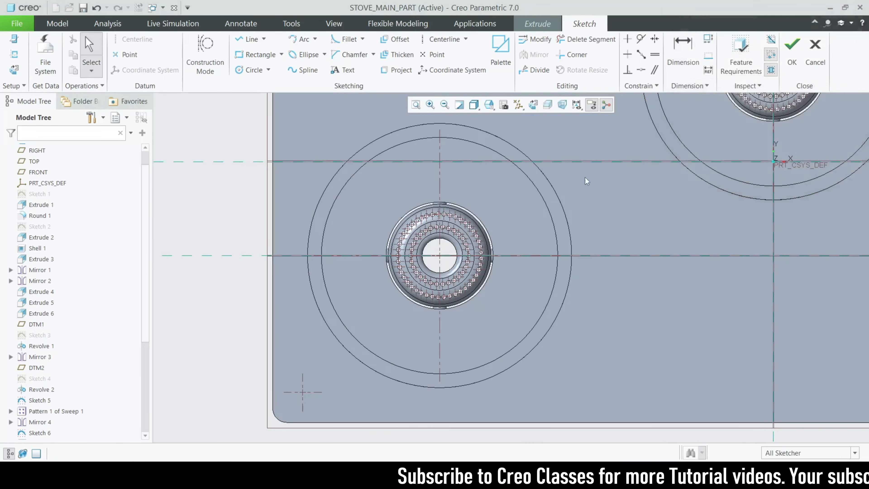
Step: Sketch a construction circle with a radius of about 74 centred on the left front burner, just inside the recess edge
left_click(251, 69)
left_click(205, 56)
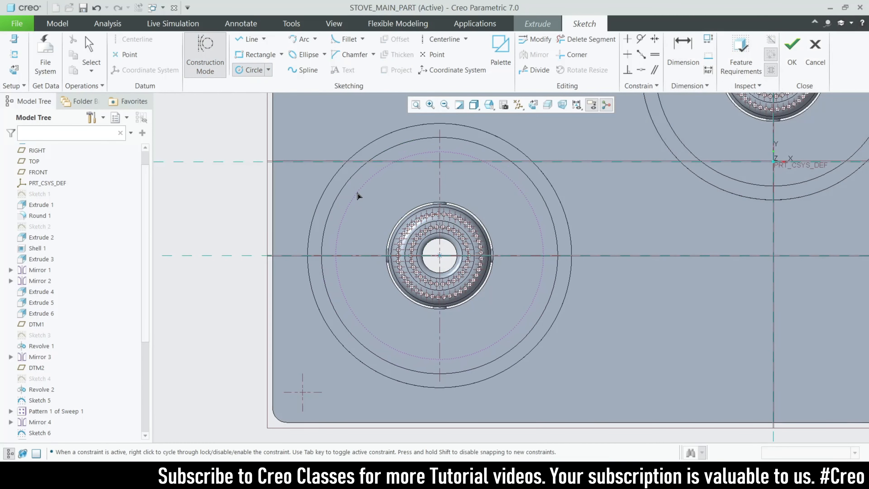
left_click(357, 196)
middle_click(358, 196)
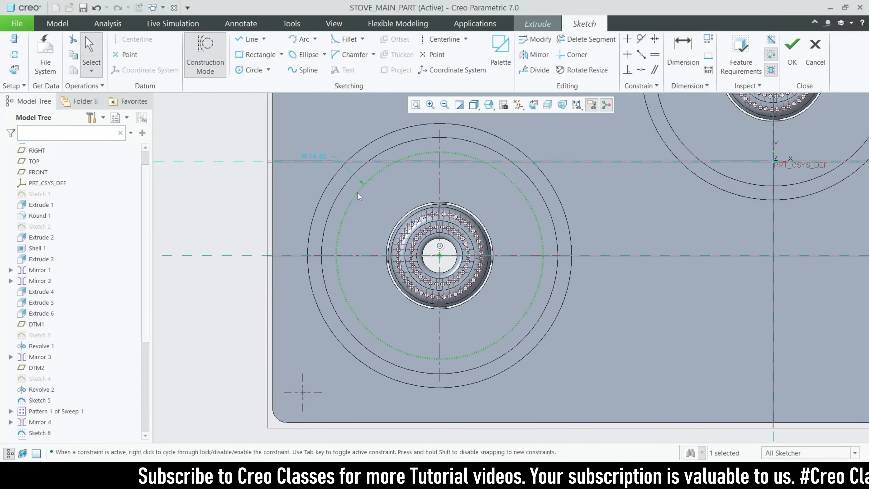
double_click(322, 157)
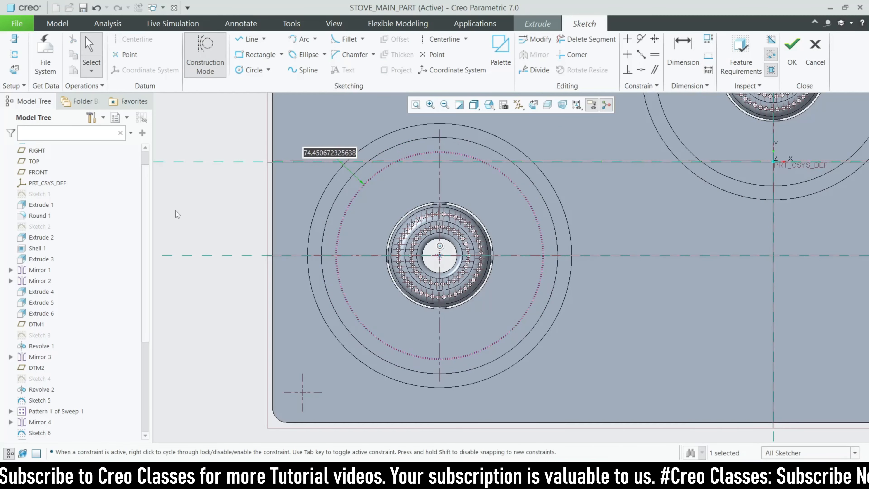
key("Return")
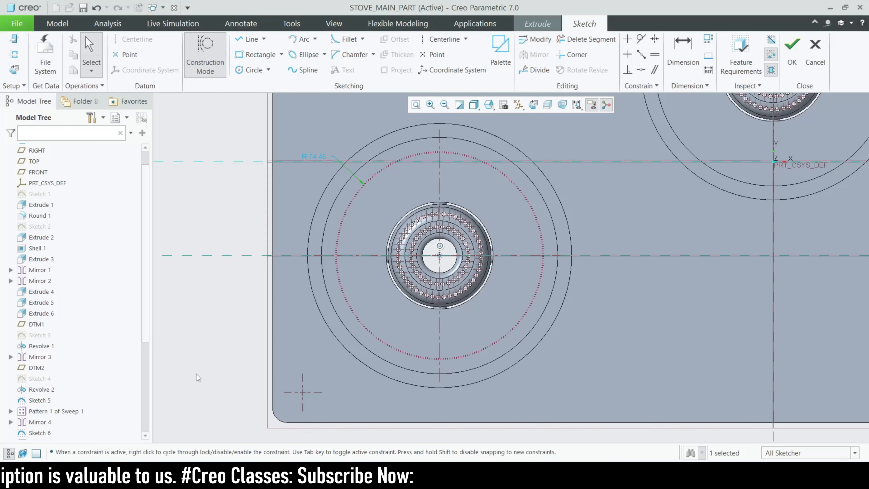
scroll(361, 221, "down", 3)
scroll(320, 179, "up", 3)
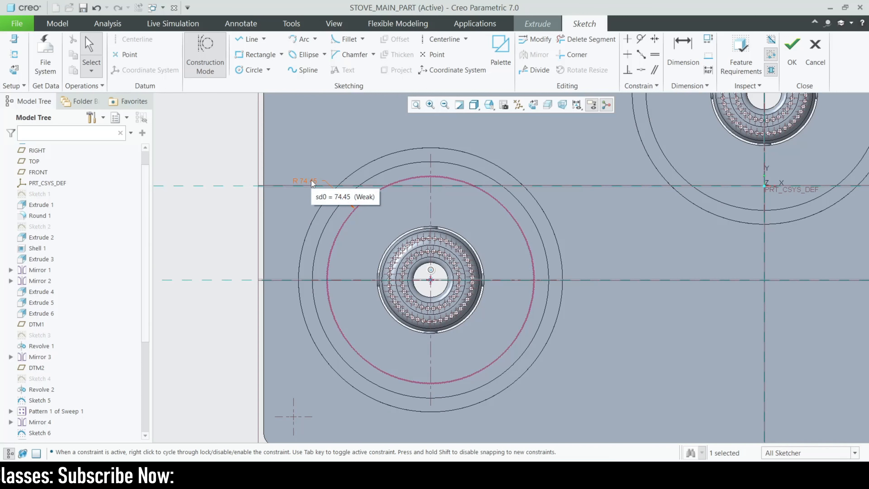
Step: Try radii of 150/2 and 160/2 for the construction circle around the left front burner
double_click(312, 182)
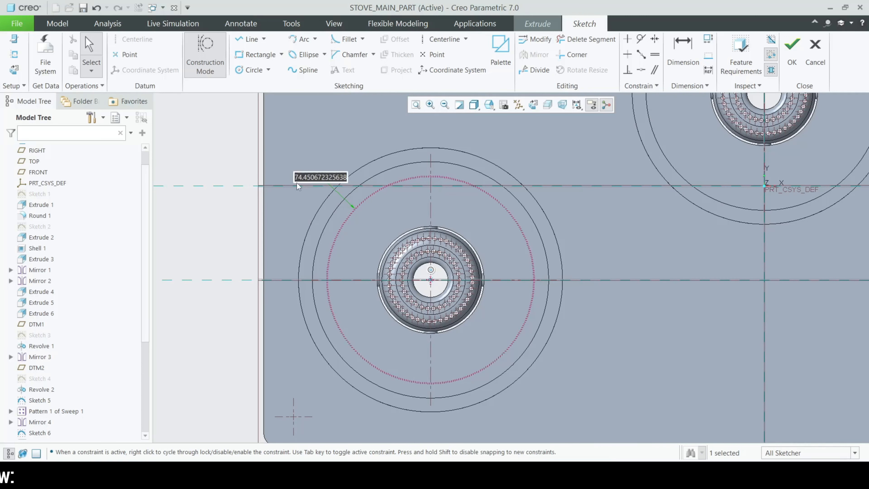
type("150/2")
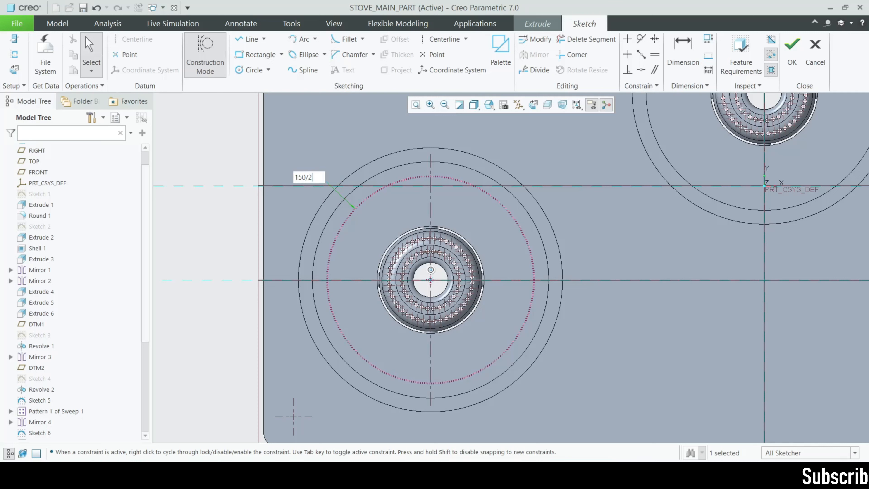
key("Return")
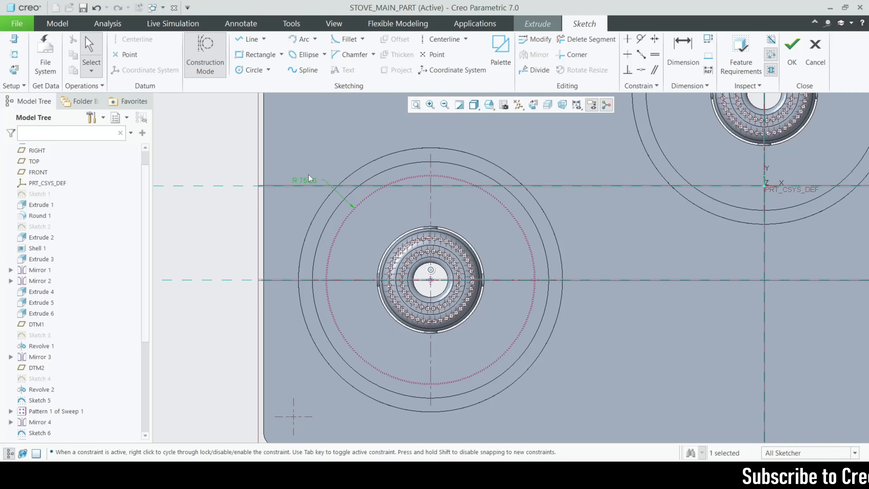
double_click(312, 178)
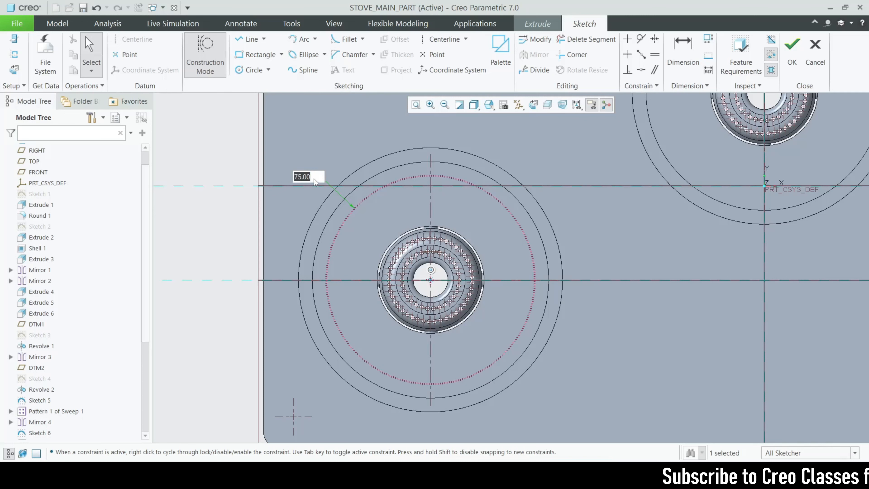
type("160/2")
key("Return")
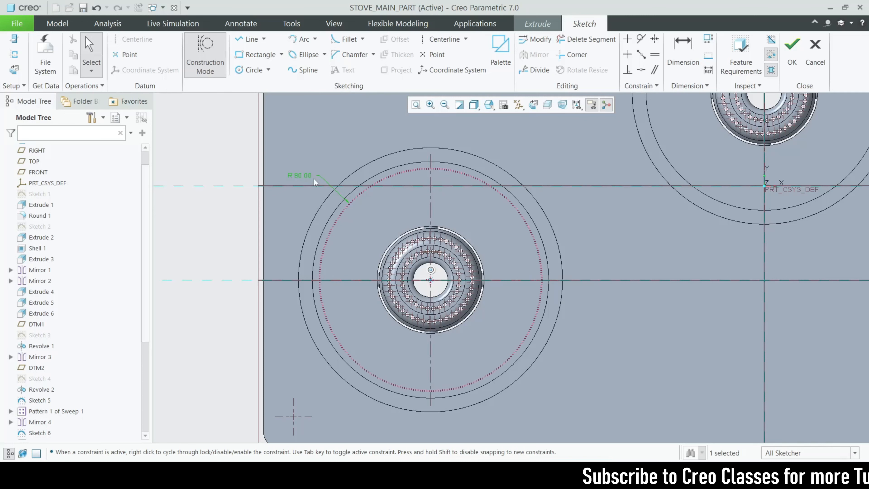
Step: Set the construction circle's radius to 155/2
double_click(300, 176)
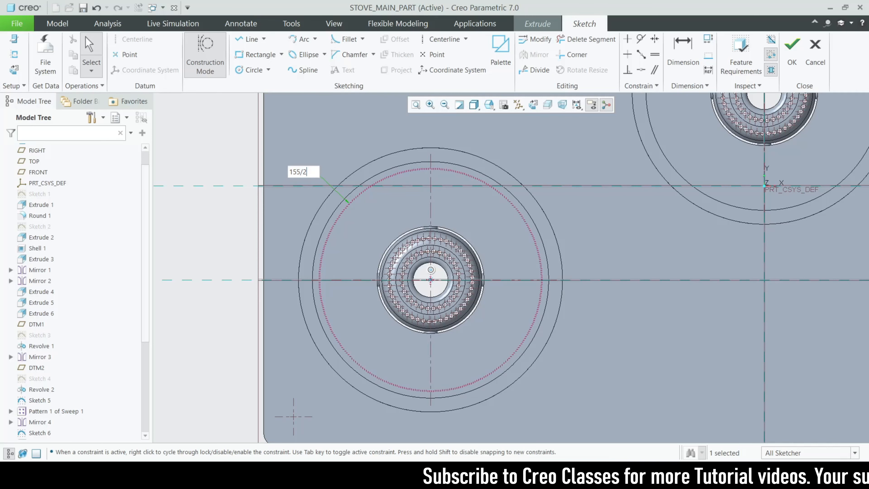
type("155/2")
key("Return")
Step: Sketch a solid circle about 3.84 in diameter on the left front burner's construction circle, at its left crossing with the horizontal reference
left_click(207, 74)
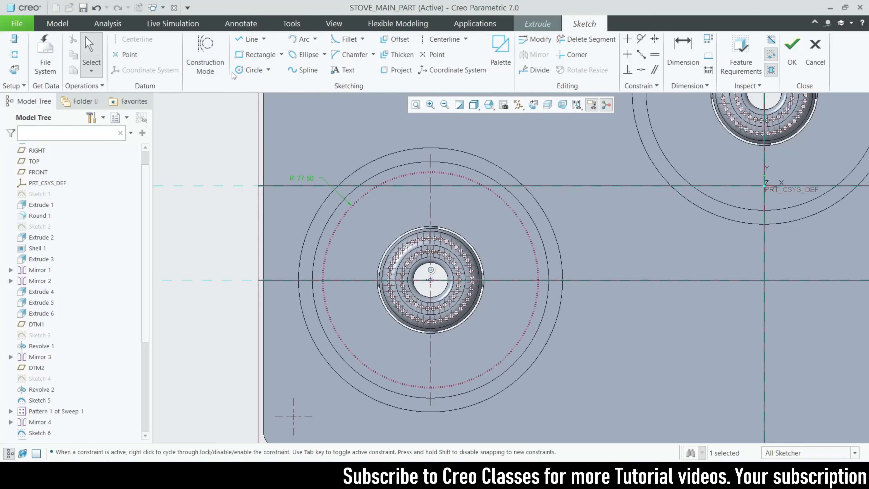
left_click(252, 71)
scroll(319, 312, "down", 1)
scroll(327, 272, "down", 2)
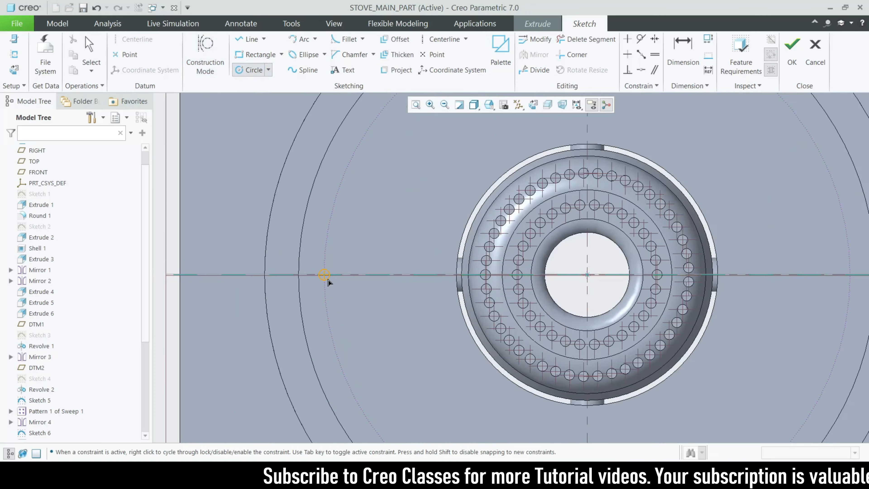
left_click(328, 279)
scroll(328, 279, "down", 2)
left_click(312, 272)
middle_click(311, 272)
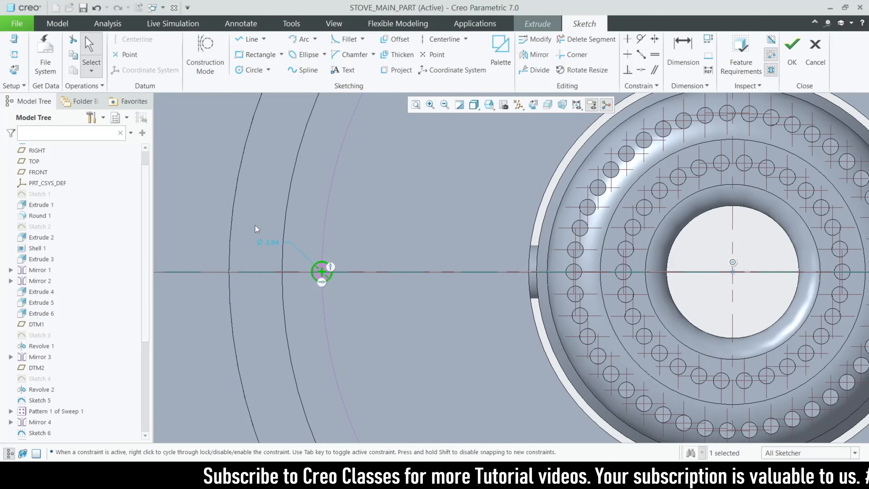
Step: Set the small circle's diameter to 4
double_click(273, 243)
type("444247735424")
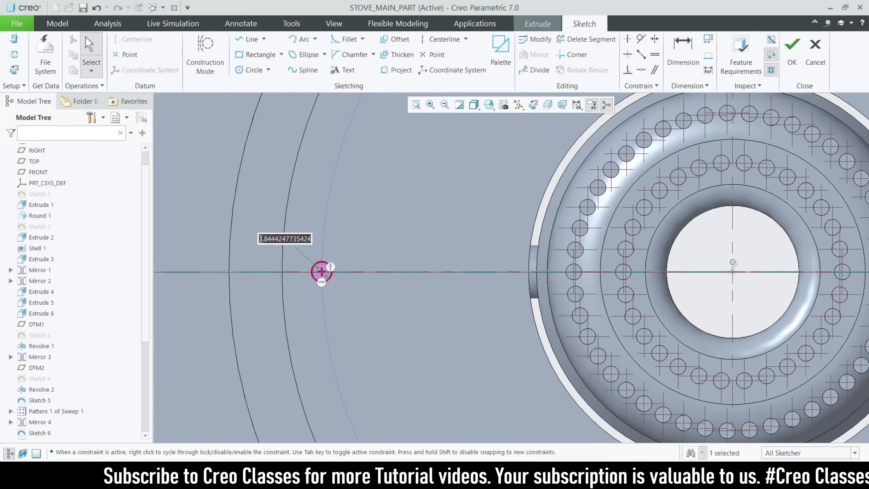
key("Return")
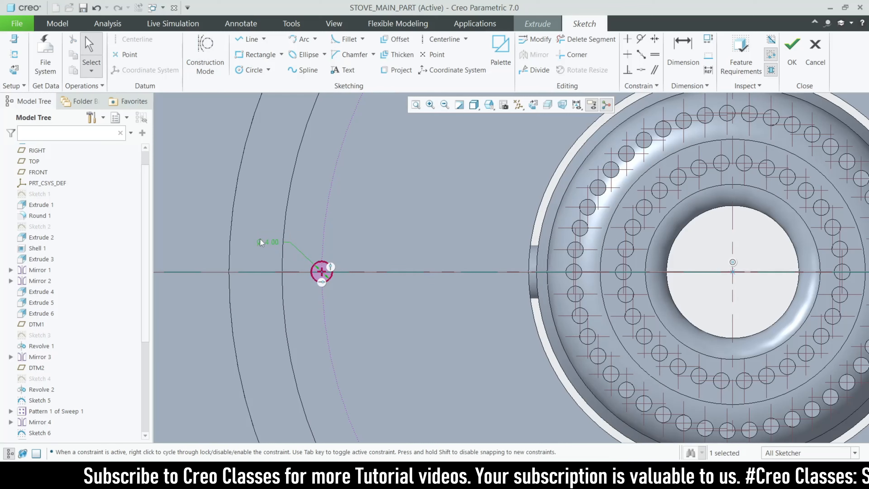
Step: Close and reopen the extrude's section sketch, and add an equal circle at the construction circle's right crossing with the horizontal reference
left_click(783, 69)
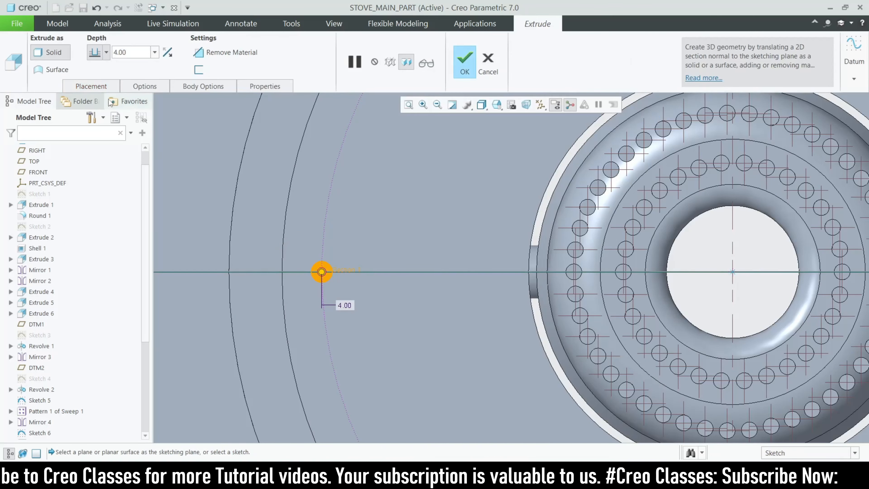
left_click(99, 87)
left_click(189, 133)
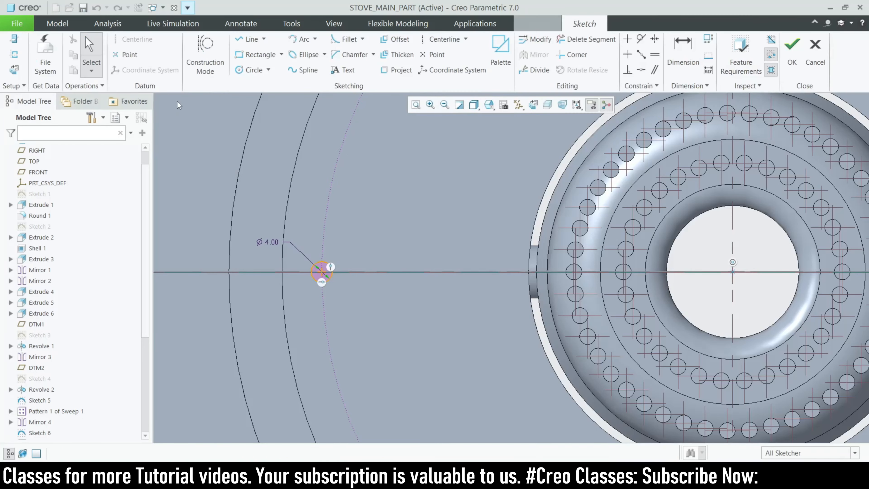
left_click(252, 69)
scroll(471, 242, "up", 2)
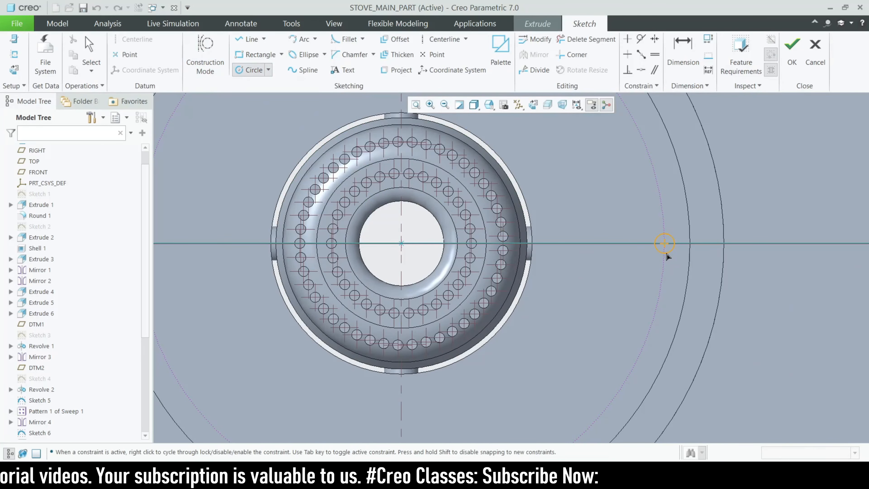
left_click(664, 252)
Step: Sketch construction circles centred on the rear and right front burners, equal in radius to the one on the left front burner
scroll(528, 245, "down", 4)
scroll(297, 237, "down", 3)
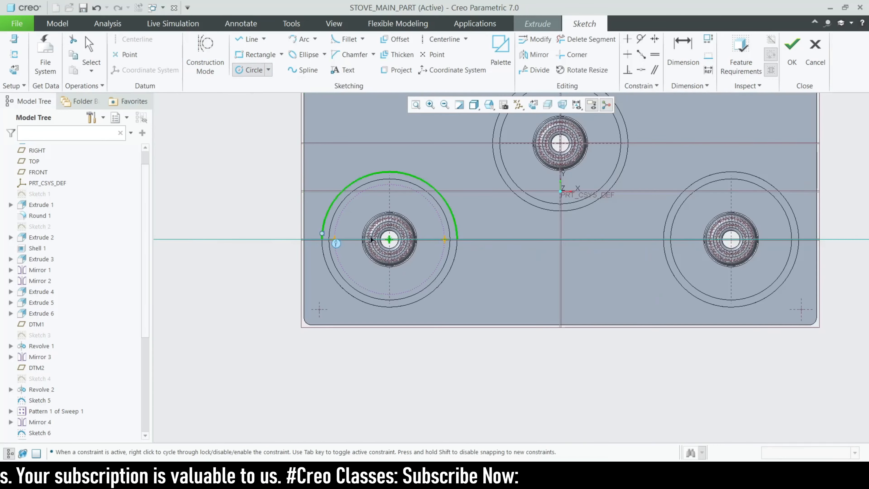
scroll(709, 254, "up", 2)
scroll(514, 219, "down", 5)
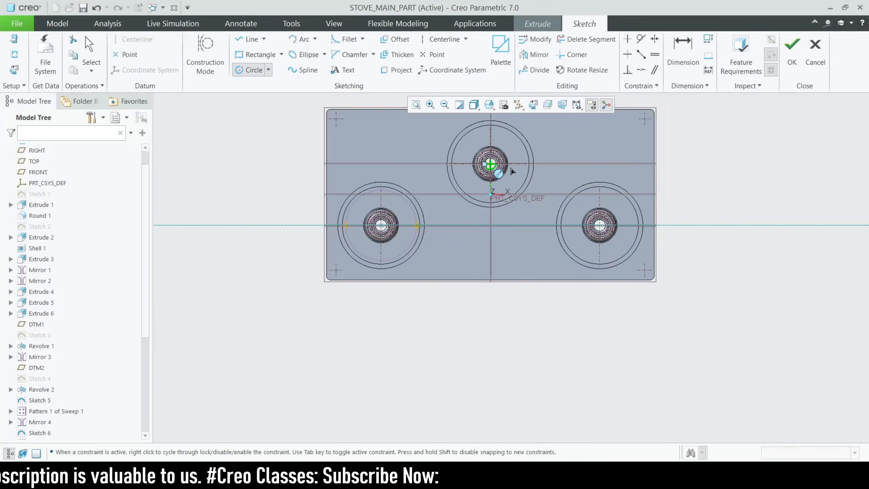
scroll(425, 127, "up", 2)
left_click(202, 61)
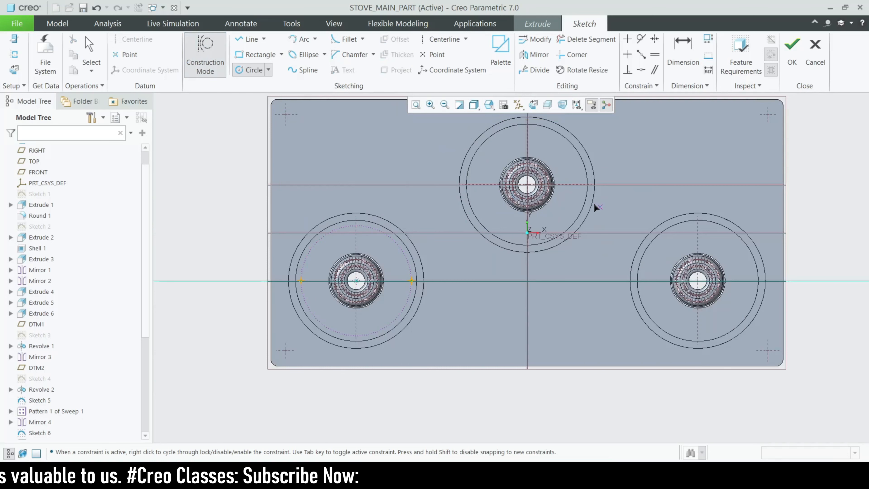
left_click(527, 185)
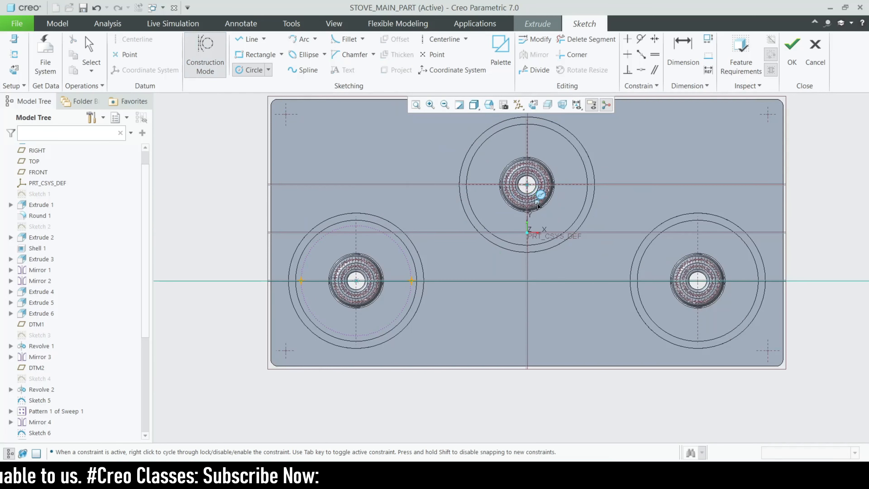
left_click(553, 237)
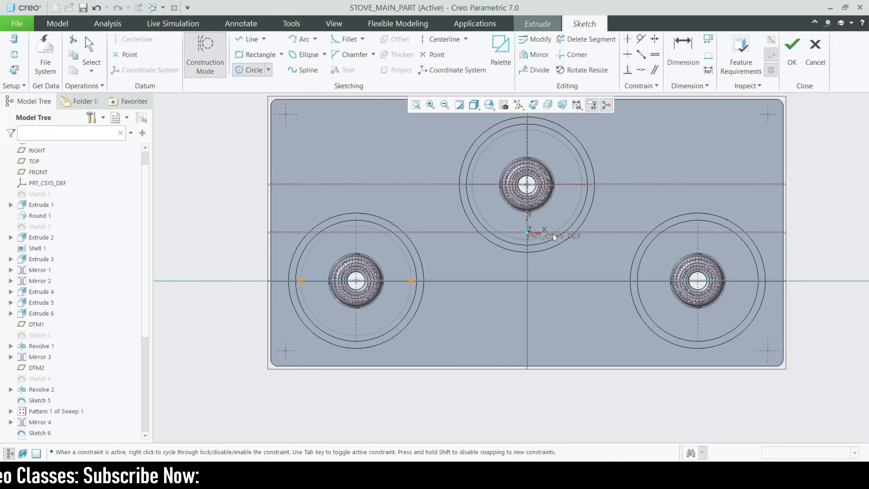
left_click(698, 281)
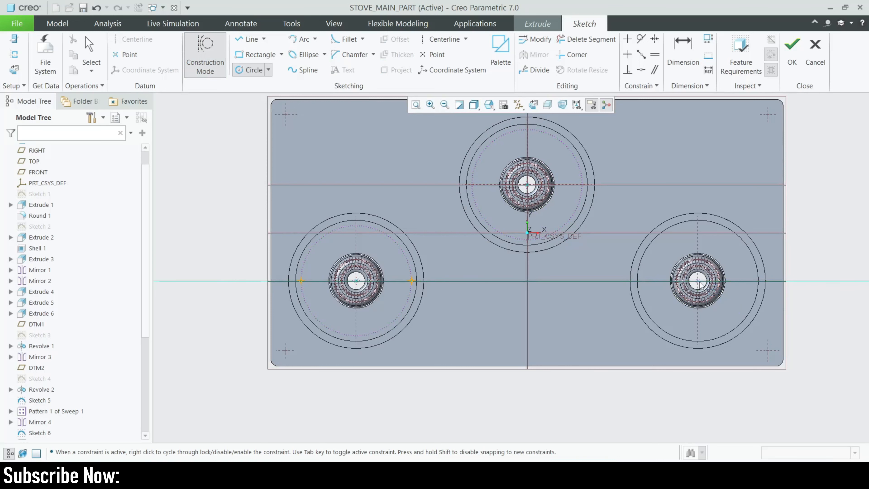
left_click(727, 332)
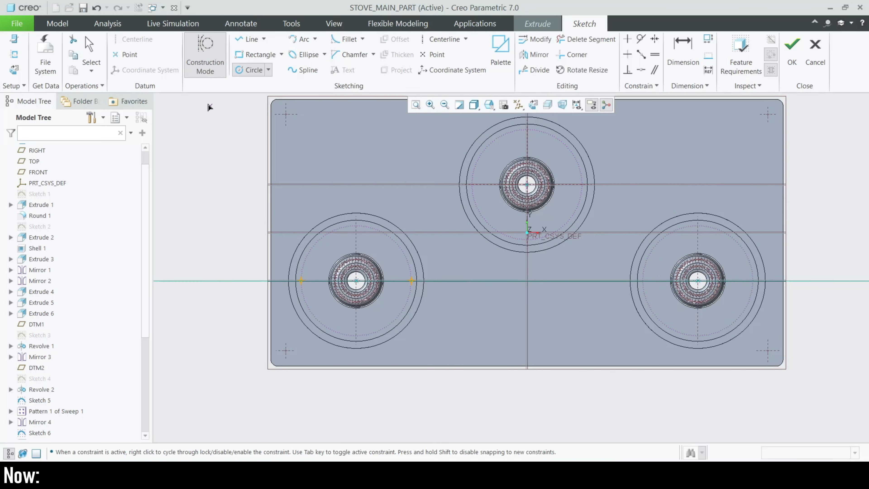
Step: Sketch two solid circles equal to the 4 mm ones where the rear burner's construction circle crosses its horizontal centreline
left_click(212, 62)
scroll(504, 185, "down", 3)
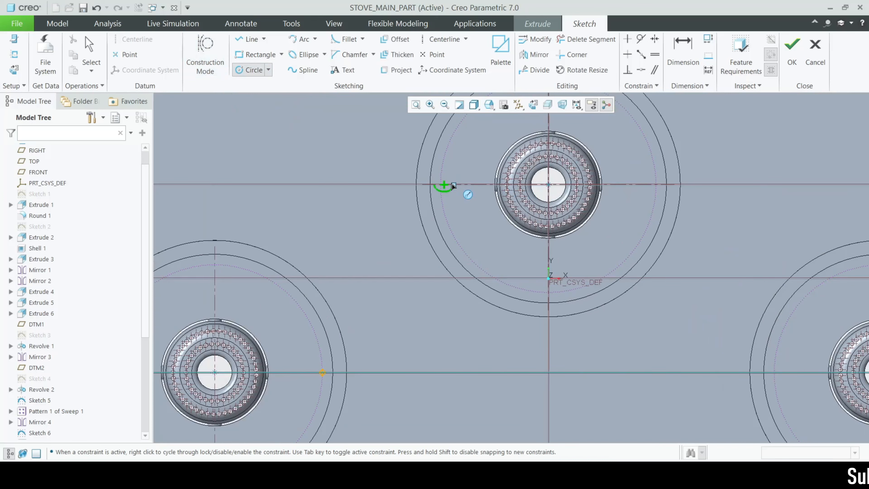
left_click(445, 186)
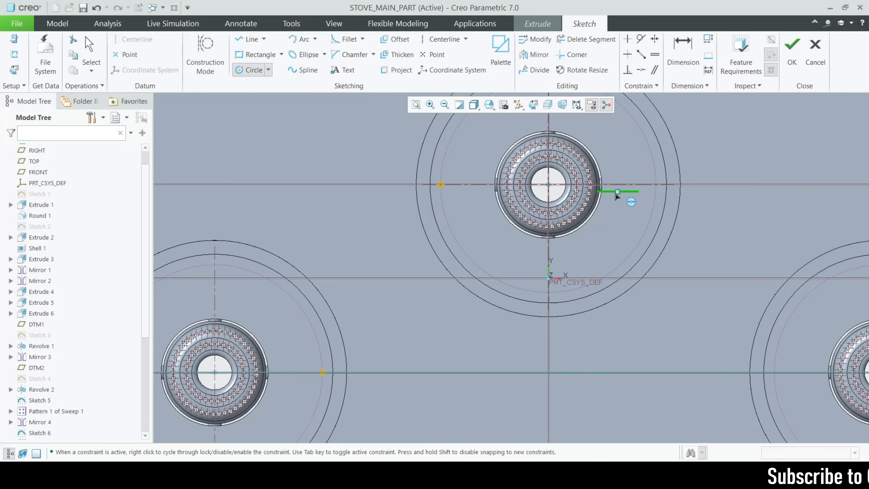
scroll(657, 186, "down", 4)
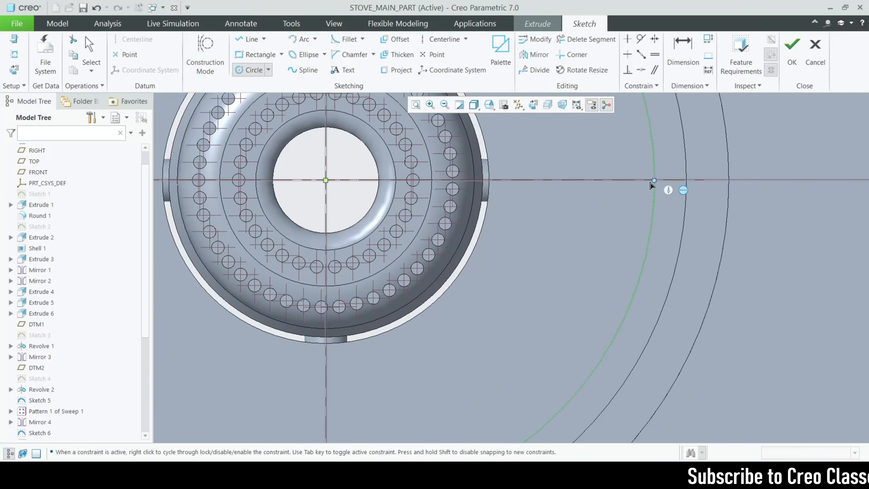
left_click(656, 185)
Step: Add equal small circles at both horizontal crossings of the right front burner's construction circle and finish the sketch
scroll(436, 167, "up", 5)
scroll(547, 261, "up", 2)
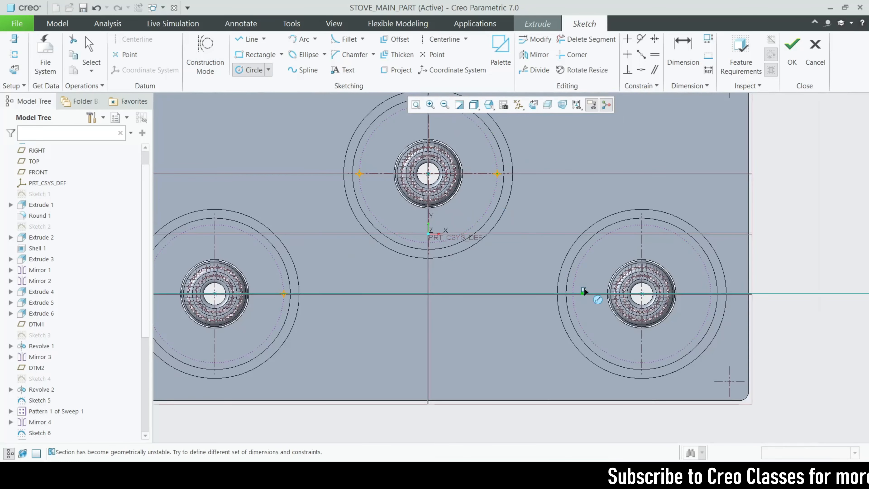
scroll(578, 294, "down", 5)
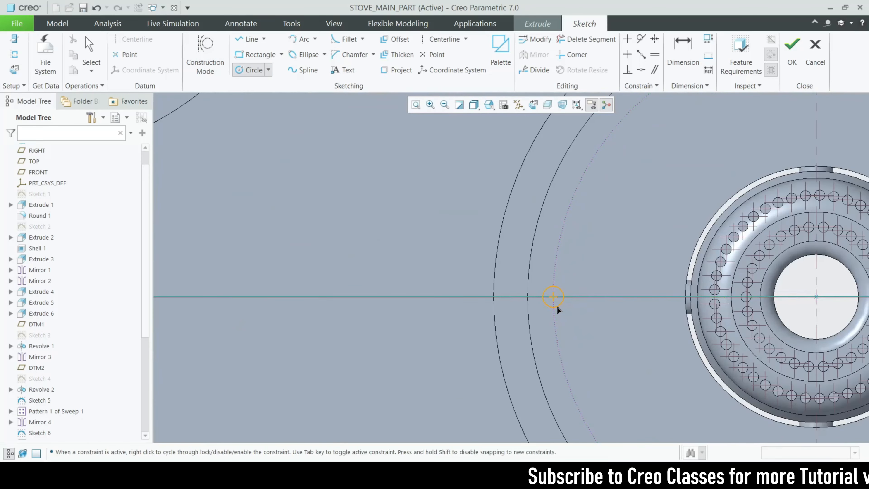
scroll(500, 296, "up", 3)
scroll(786, 294, "down", 5)
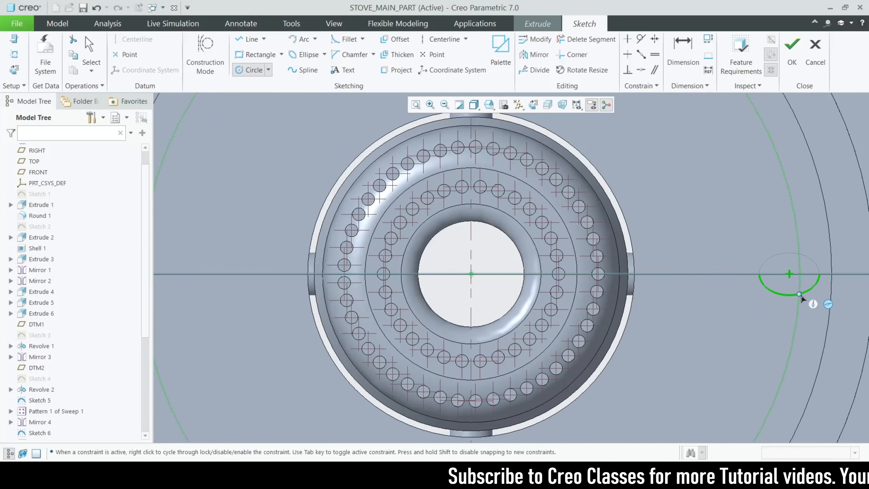
left_click(802, 280)
scroll(688, 285, "up", 3)
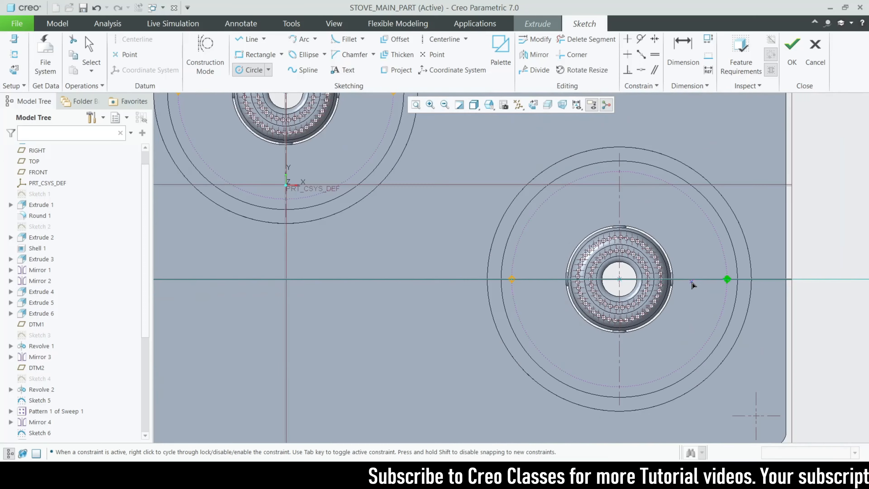
middle_click(688, 285)
scroll(650, 277, "up", 3)
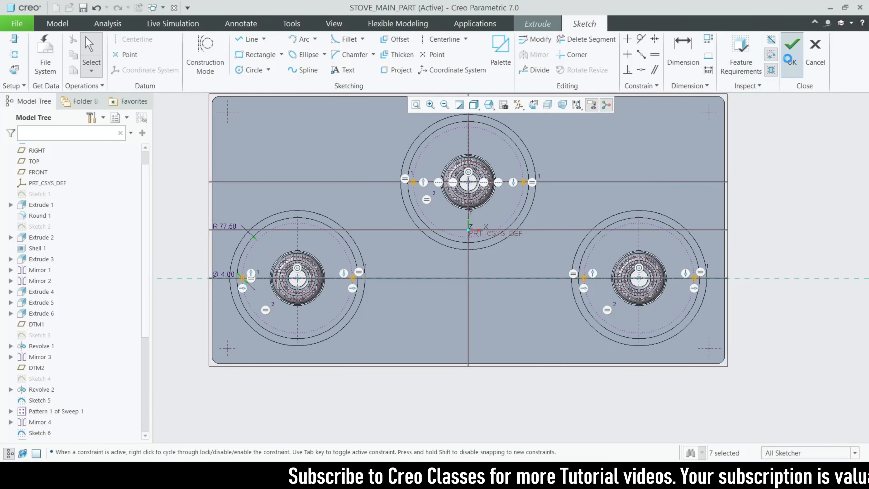
left_click(791, 52)
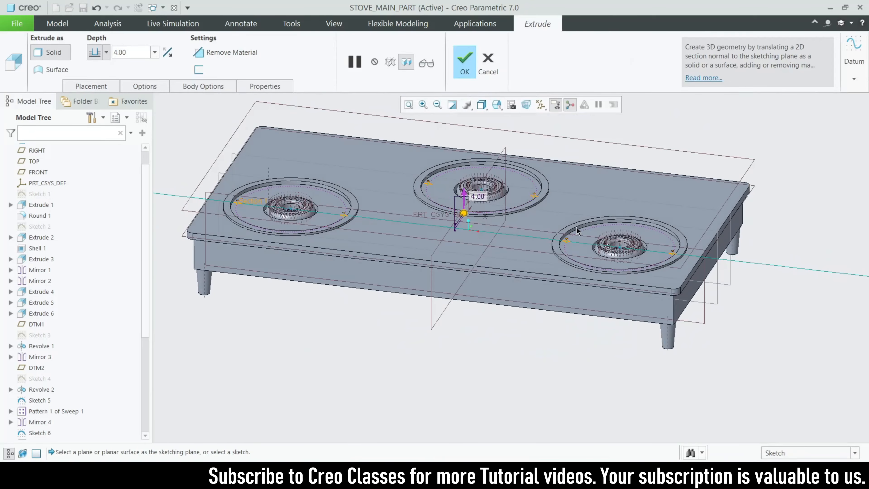
Step: Make the extrude remove material from the burner floors and set its depth to 5
scroll(207, 211, "down", 4)
scroll(284, 194, "down", 3)
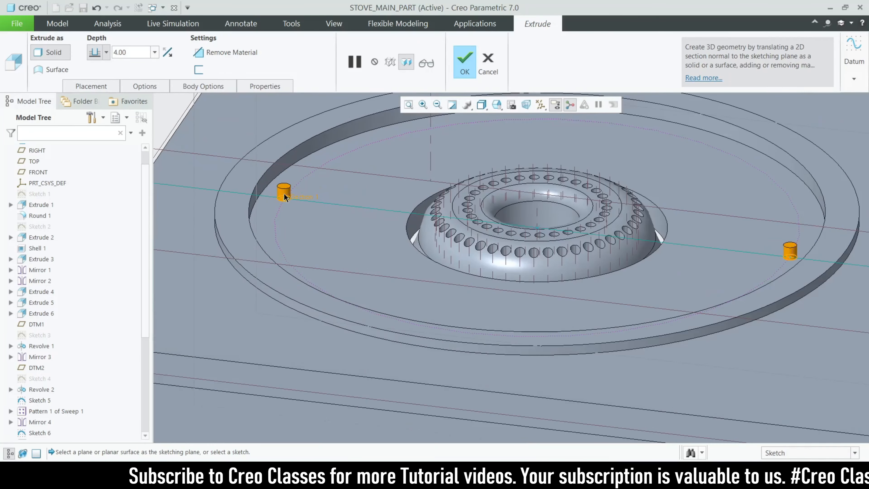
left_click(225, 52)
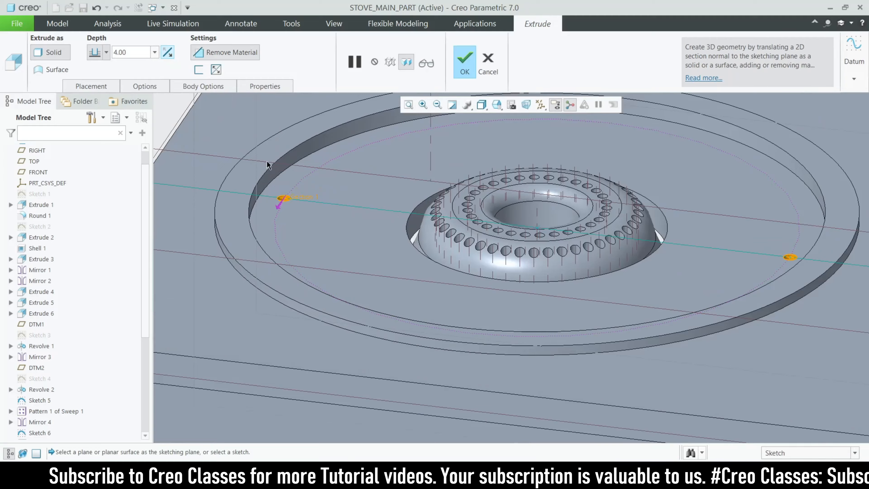
middle_click_drag(267, 161, 277, 202)
scroll(288, 137, "down", 4)
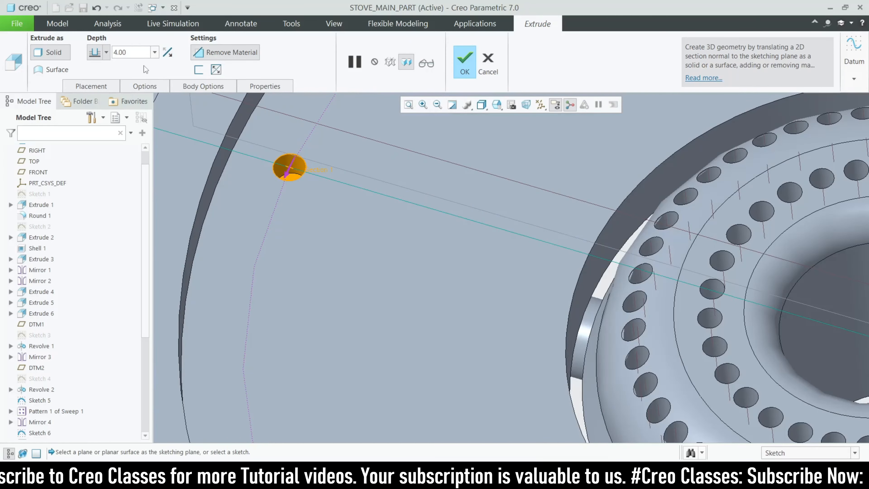
type("5")
key("Return")
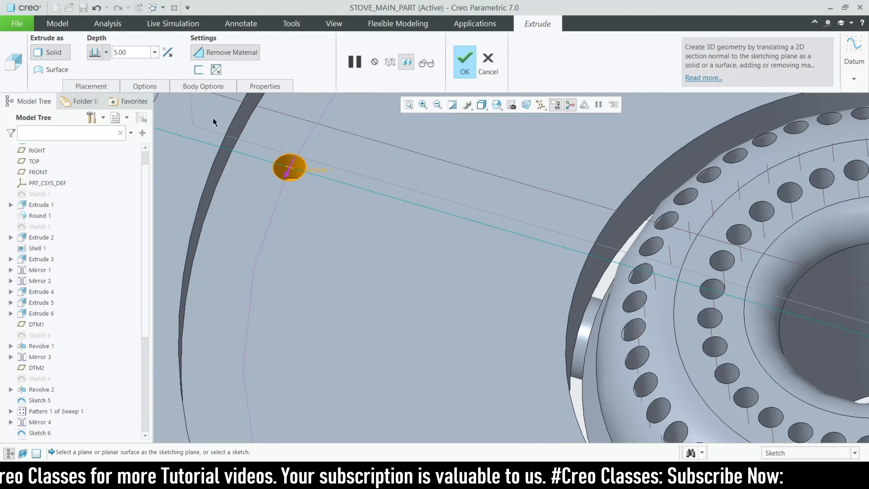
Step: Check the cut from beneath the stove, trying depths of 6, 7 and 10 and setting it to 11
scroll(307, 215, "up", 4)
scroll(347, 254, "up", 3)
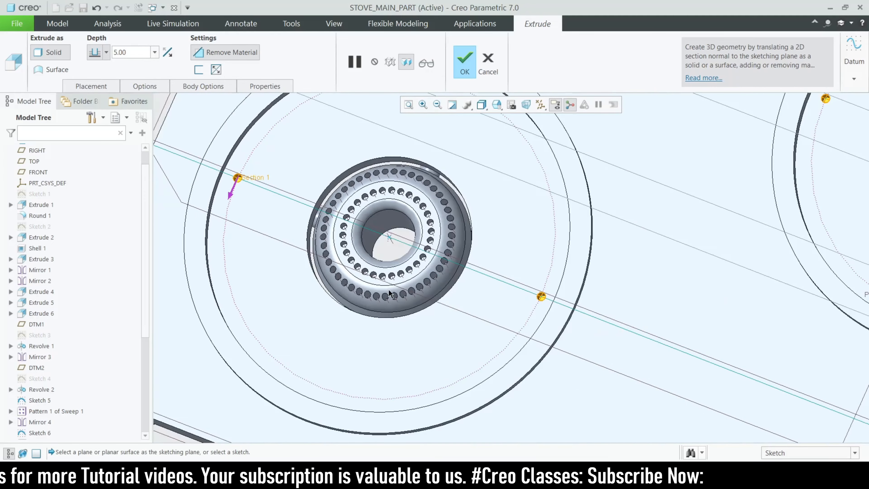
middle_click_drag(390, 292, 402, 254)
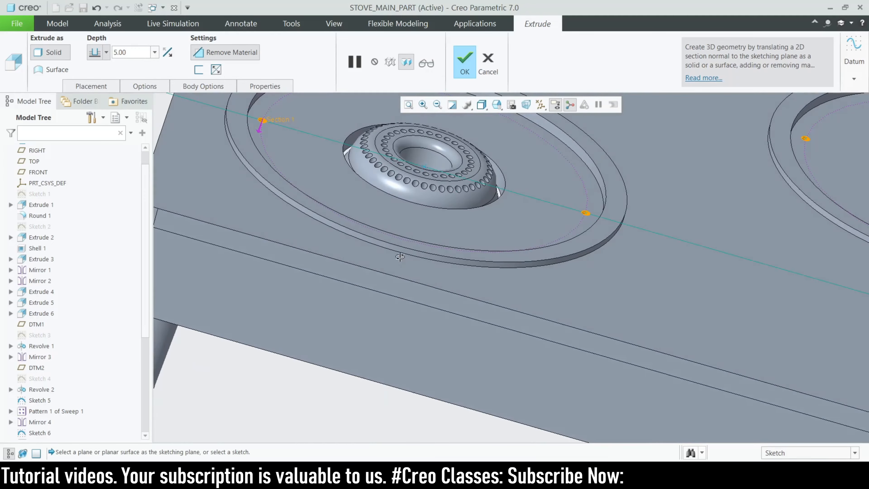
scroll(366, 251, "up", 4)
middle_click_drag(511, 315, 506, 261)
scroll(716, 199, "down", 5)
scroll(677, 251, "down", 4)
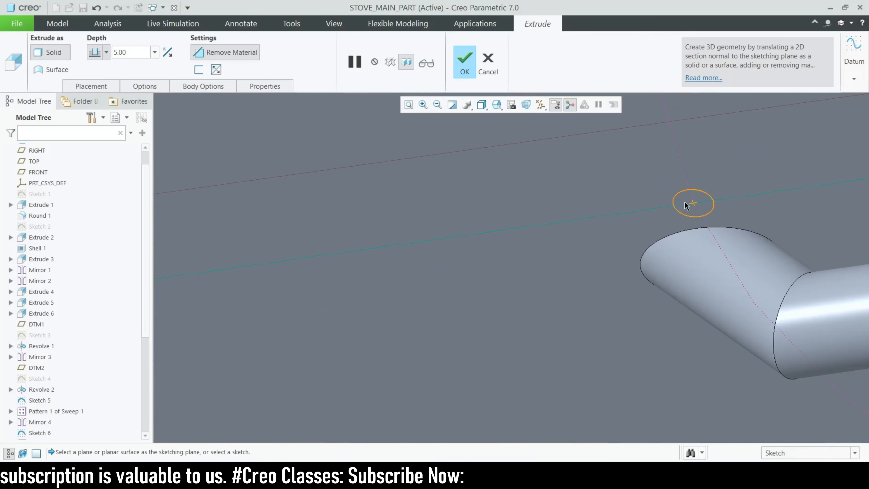
type("6")
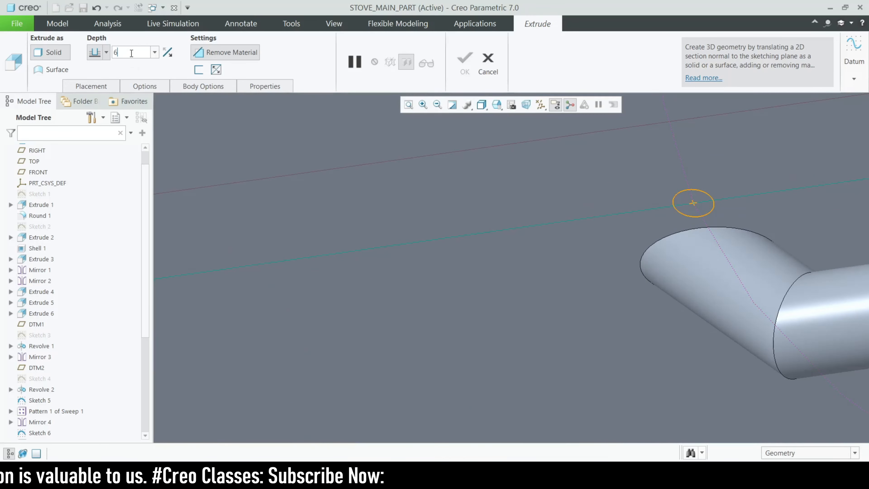
key("Return")
type("7")
key("Return")
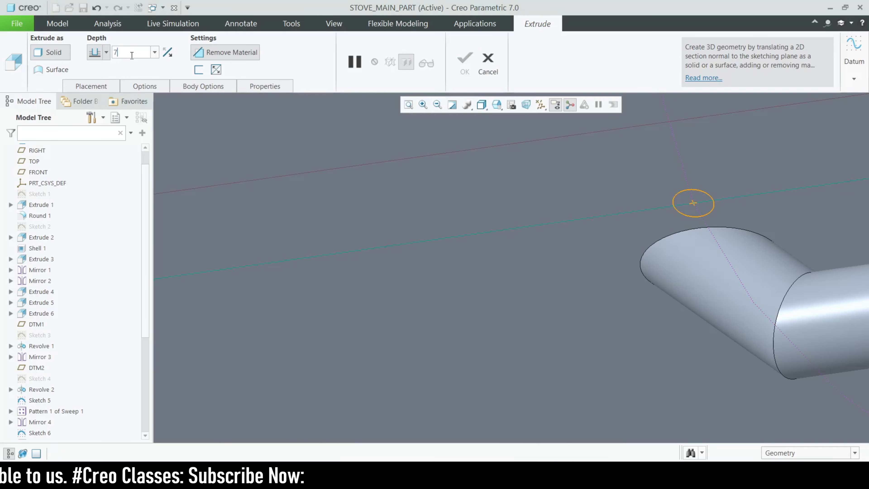
key("Return")
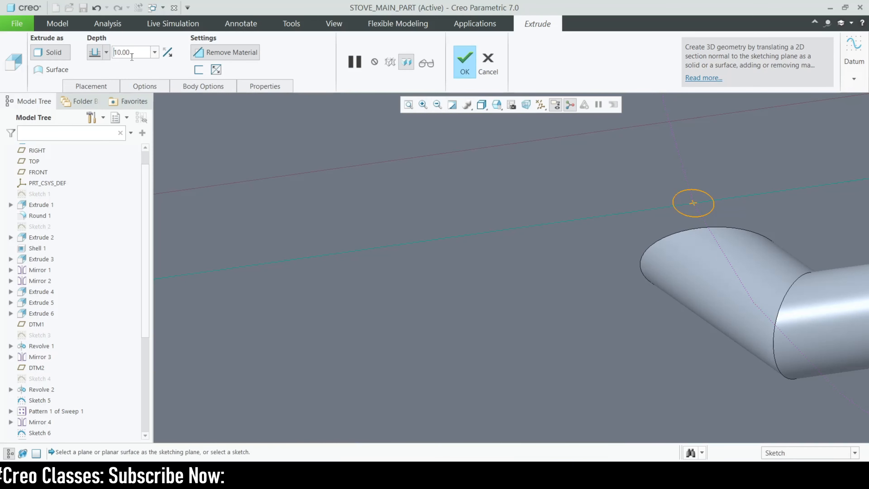
type("11")
key("Return")
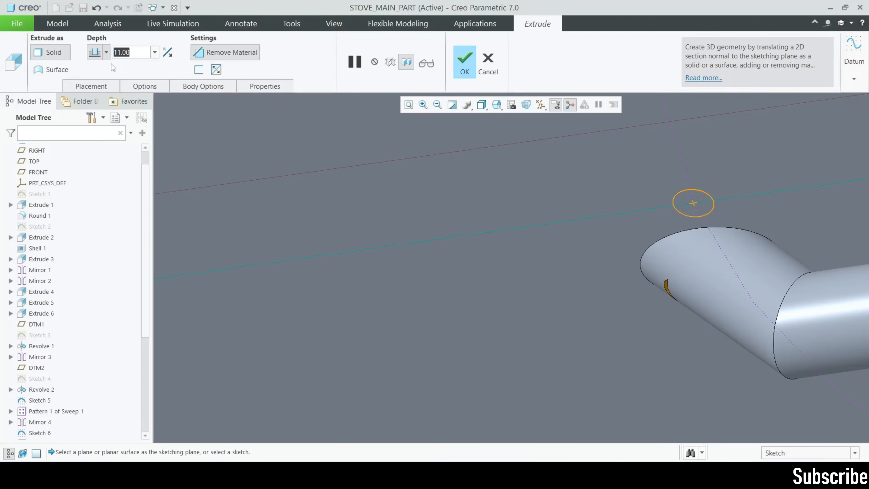
Step: Set the small-hole cut depth to 5 and complete the extrude
type("5")
key("Return")
scroll(310, 204, "down", 5)
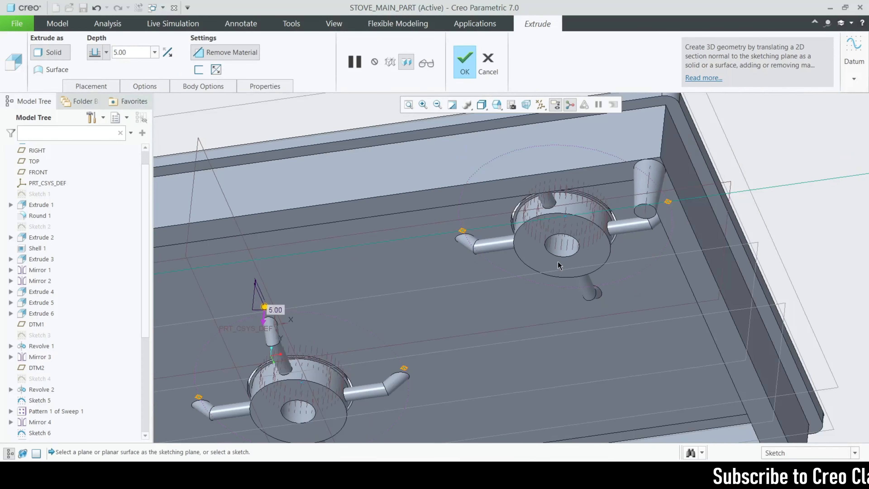
middle_click_drag(451, 277, 464, 315)
scroll(465, 316, "up", 4)
middle_click_drag(416, 343, 400, 334)
left_click(464, 62)
Step: Hide all datum planes, axes, points and coordinate systems to show the stove without datum clutter
scroll(387, 370, "down", 3)
scroll(401, 323, "down", 3)
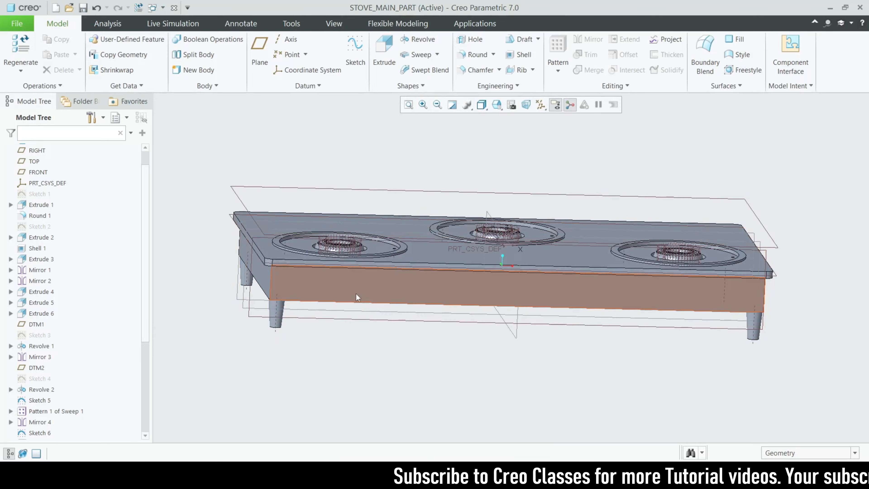
middle_click_drag(355, 295, 330, 270)
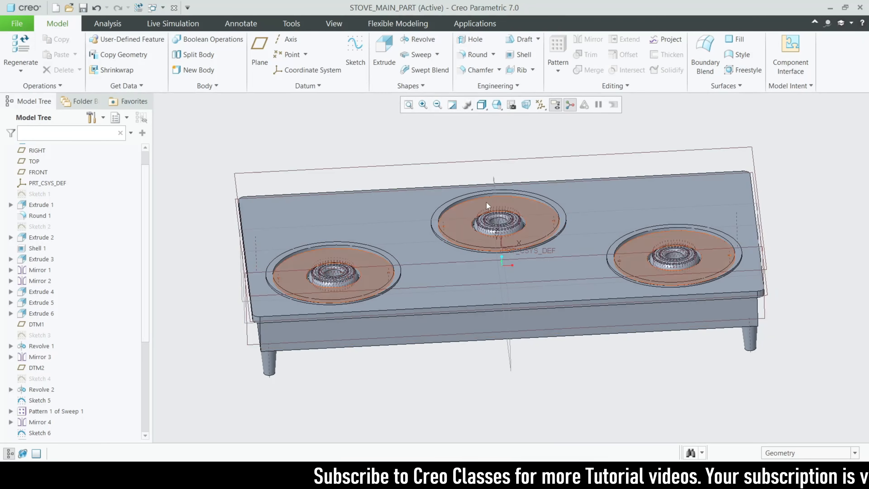
left_click(538, 104)
left_click(540, 120)
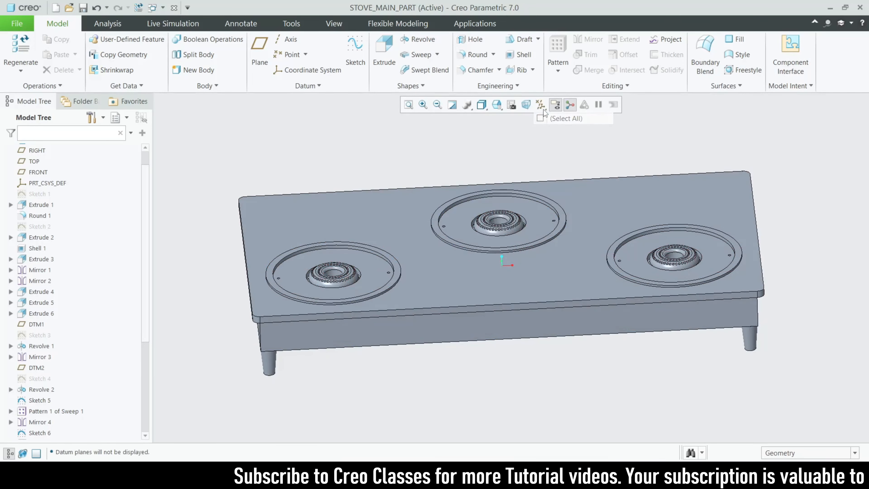
Step: Start an extrude sketch on the body's long side wall nearest the middle burner, oriented square to the sketch plane
scroll(383, 343, "down", 2)
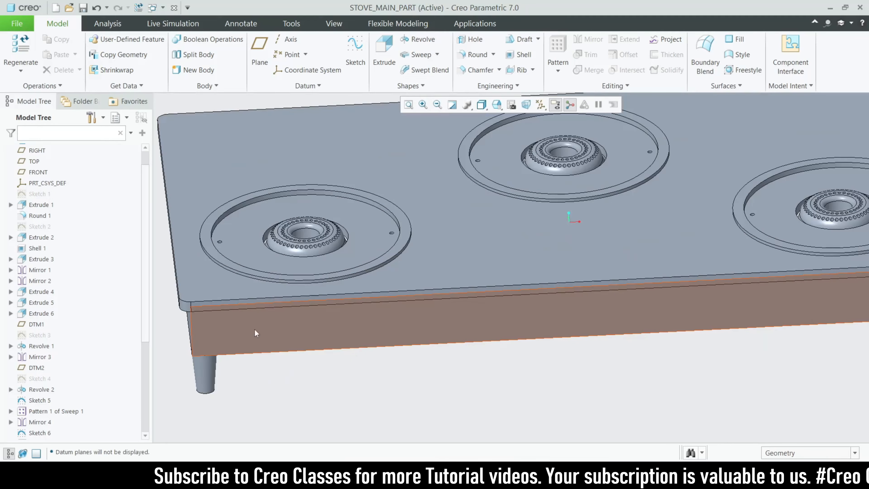
scroll(341, 353, "up", 1)
mouse_move(341, 353)
middle_mouse_down()
mouse_move(388, 379)
mouse_move(482, 372)
middle_mouse_up()
left_click(272, 340)
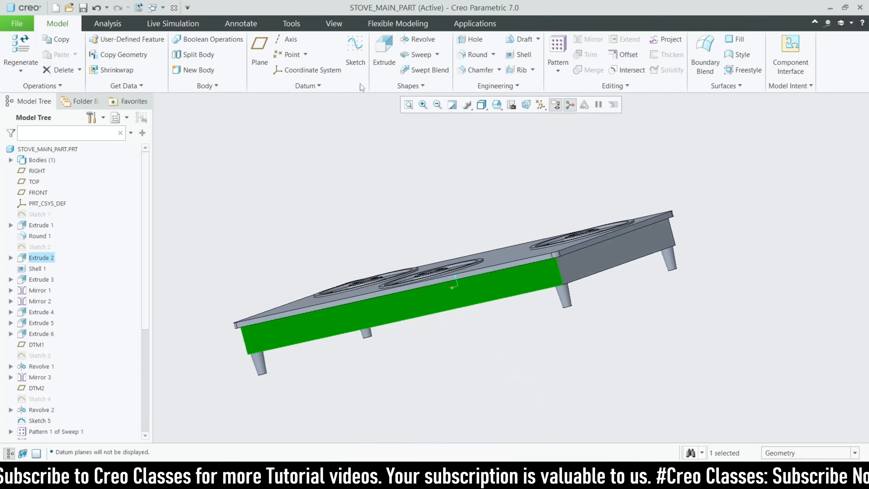
left_click(379, 61)
left_click(532, 105)
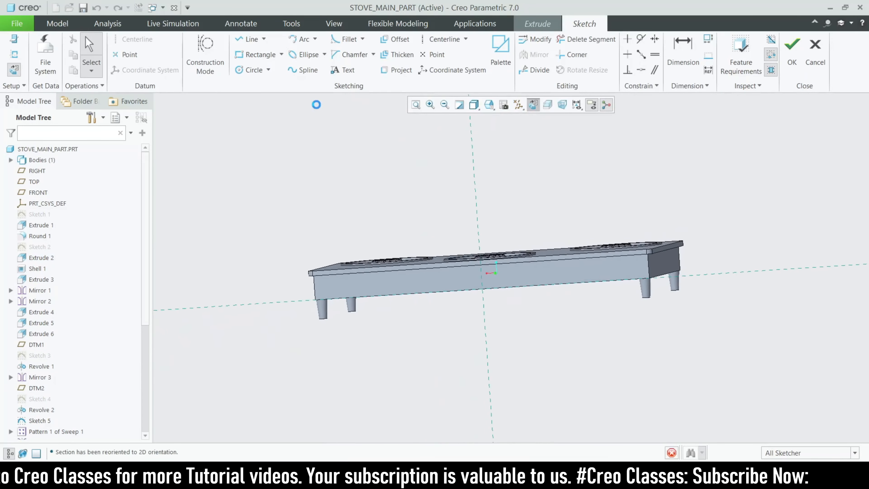
scroll(406, 304, "down", 3)
scroll(364, 241, "down", 2)
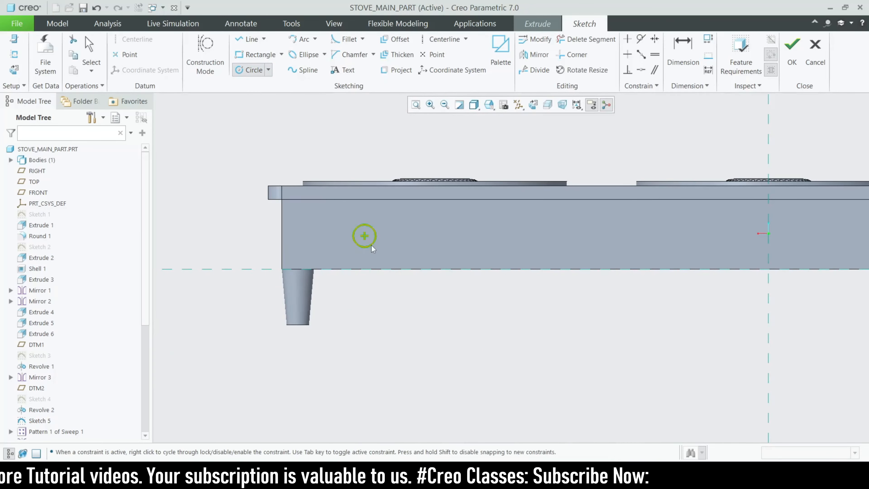
Step: Finish the circle sketch on the stove's back wall and extrude it with material removal at a depth of 16.28
left_click(791, 58)
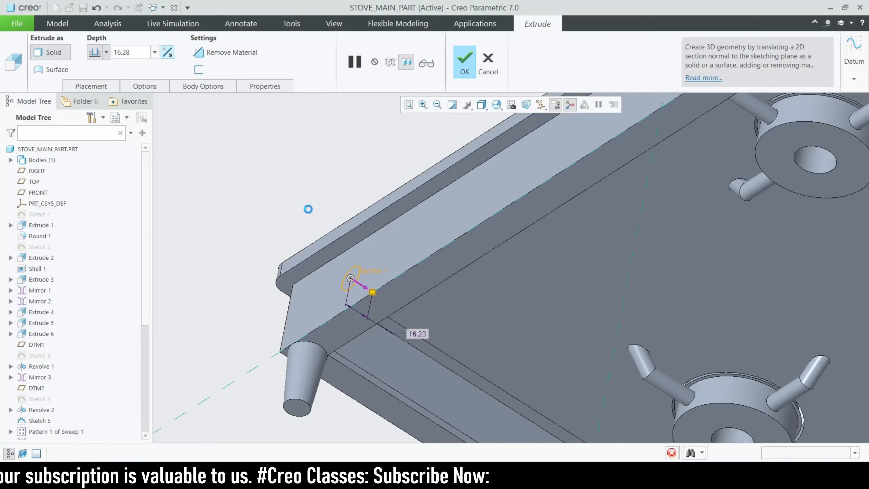
middle_click_drag(308, 209, 318, 322)
scroll(318, 322, "up", 2)
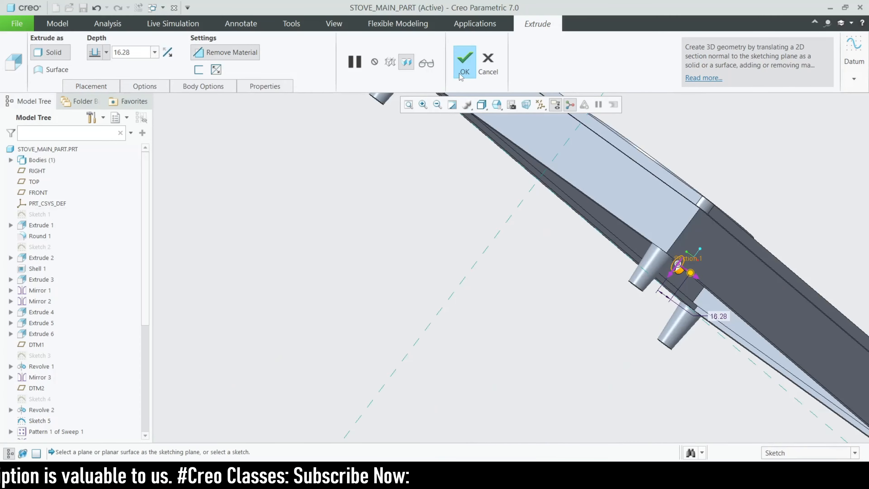
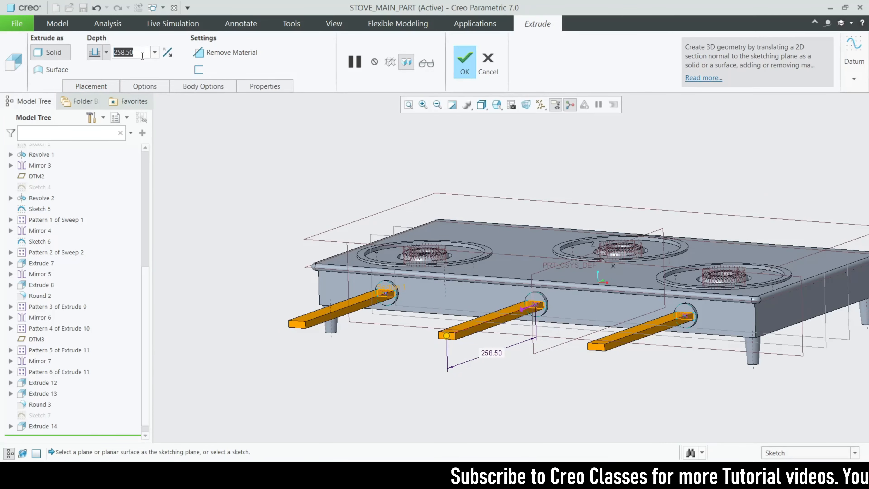
Step: Extrude the rectangular grips on the three front knobs to a depth of 15
type("15")
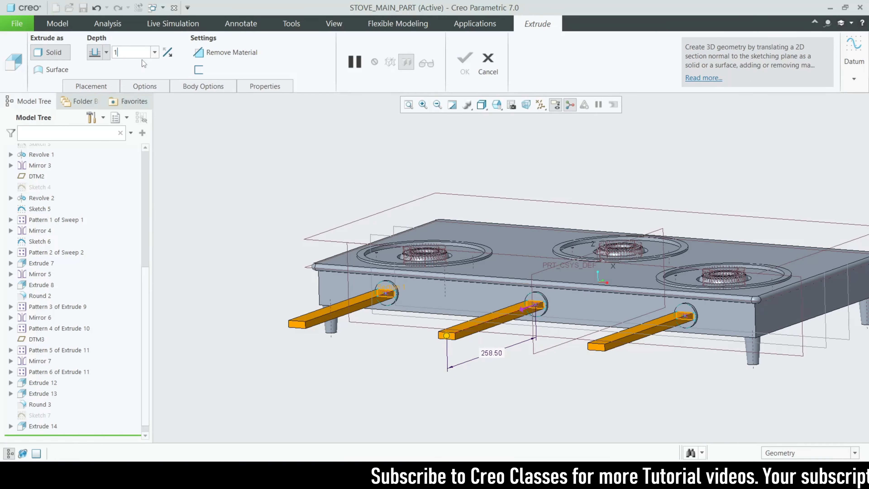
key("Return")
left_click(464, 61)
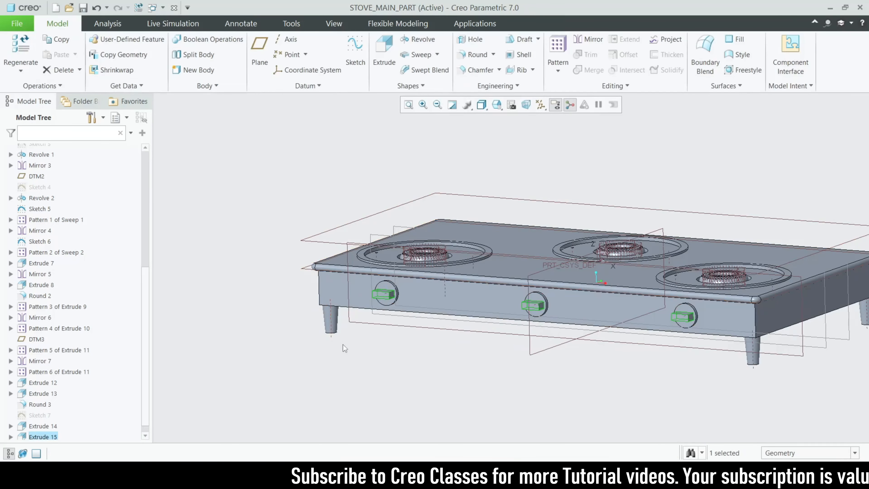
Step: Try a Round with a radius of 3 on the left knob's grip, selecting its side and top base edges
middle_click_drag(365, 371, 462, 285)
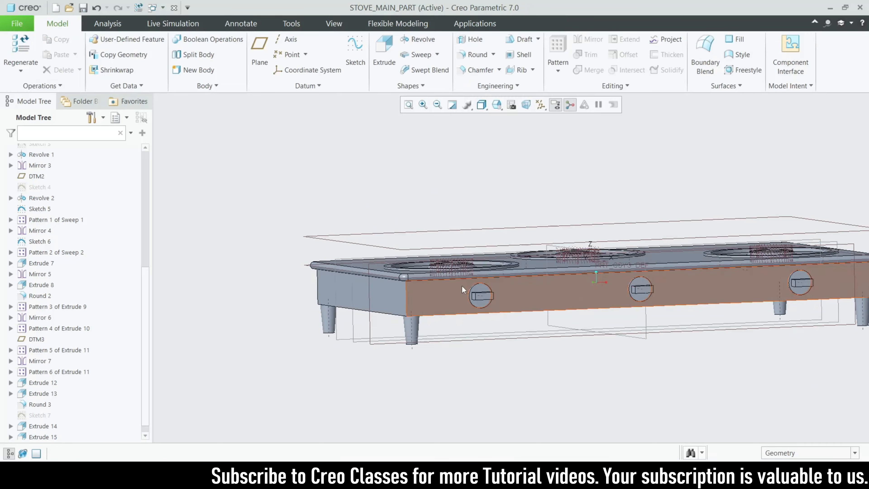
scroll(461, 286, "up", 5)
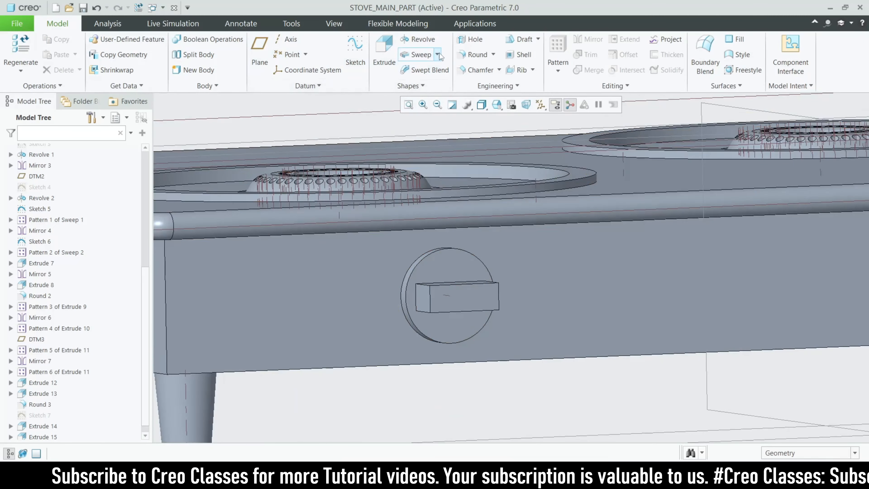
left_click(477, 55)
scroll(413, 301, "up", 2)
left_click(410, 306)
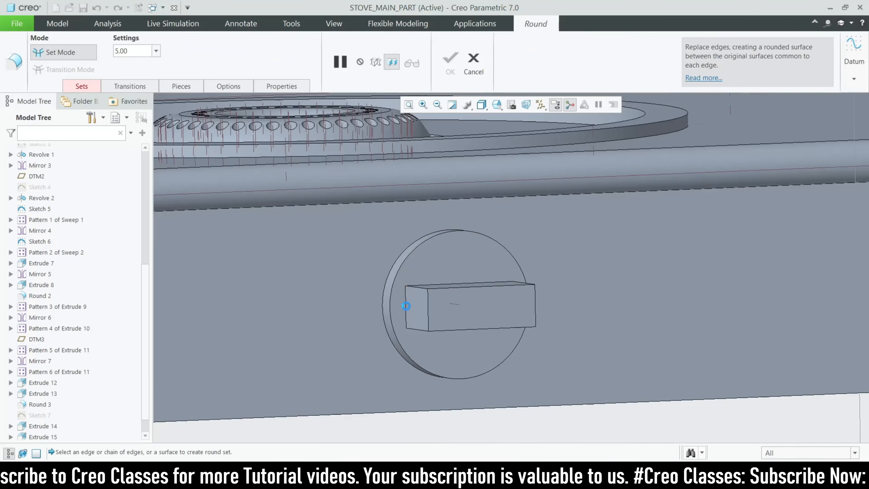
left_click(451, 286)
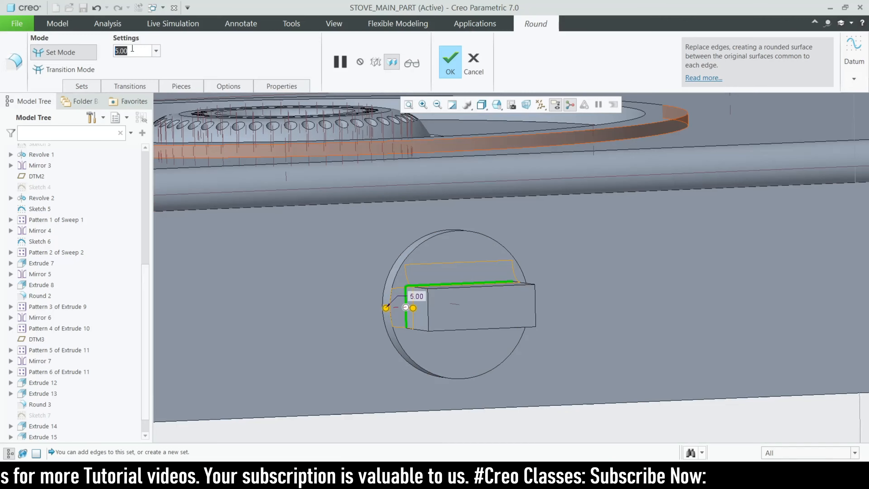
type("3")
key("Return")
Step: Try to extend the round of radius 3 to the remaining base edges of all three knob grips and complete it
middle_click_drag(374, 287, 542, 316)
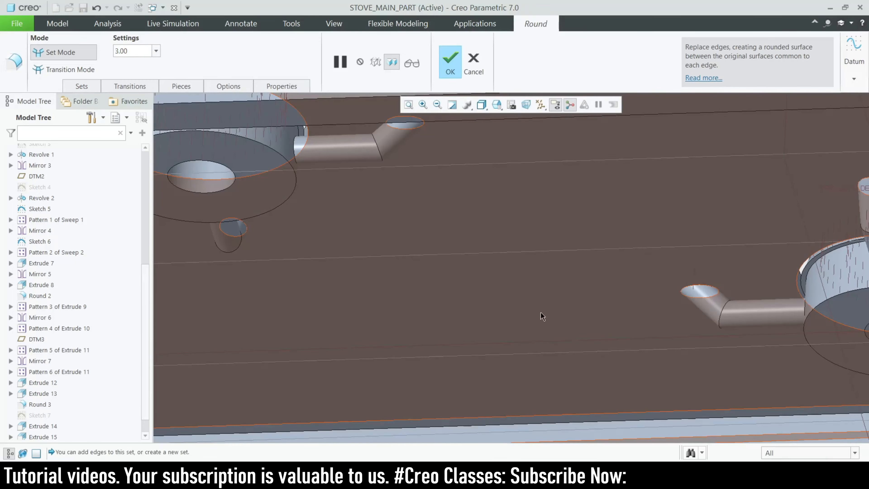
scroll(541, 312, "up", 4)
scroll(349, 170, "down", 9)
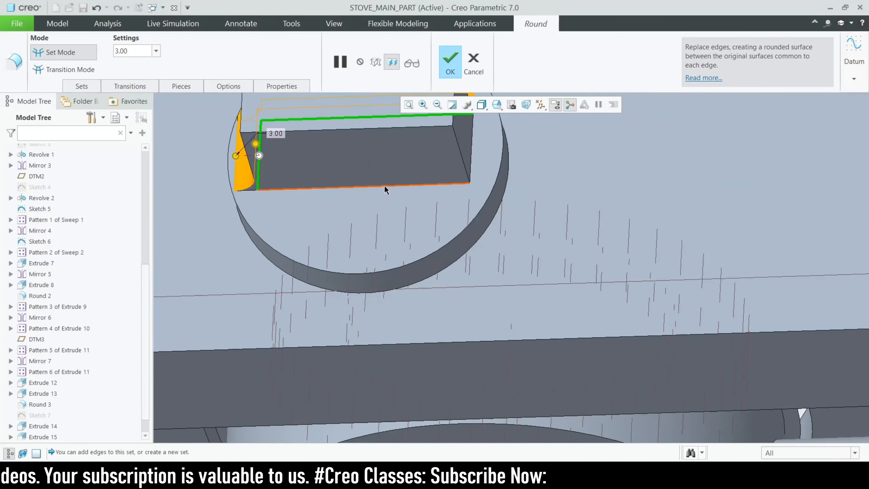
left_click(384, 187, "ctrl")
scroll(262, 170, "up", 6)
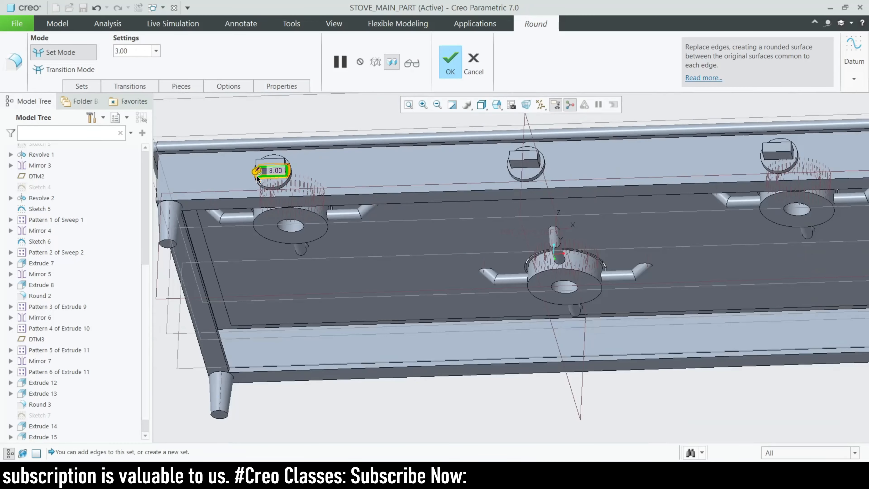
scroll(519, 161, "down", 6)
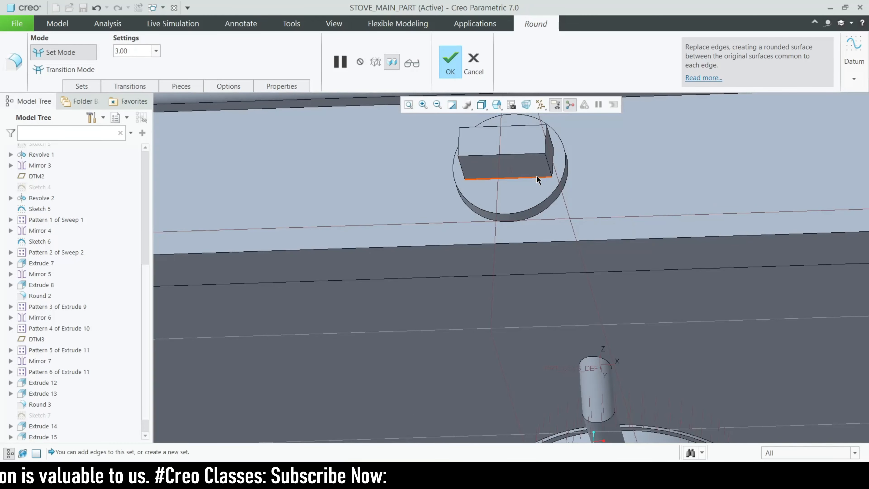
left_click(537, 175, "ctrl")
scroll(355, 183, "up", 5)
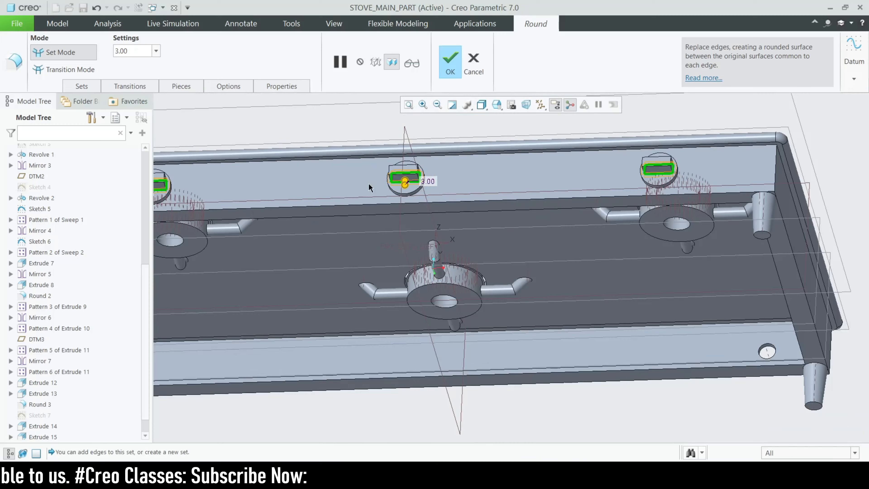
scroll(660, 176, "down", 5)
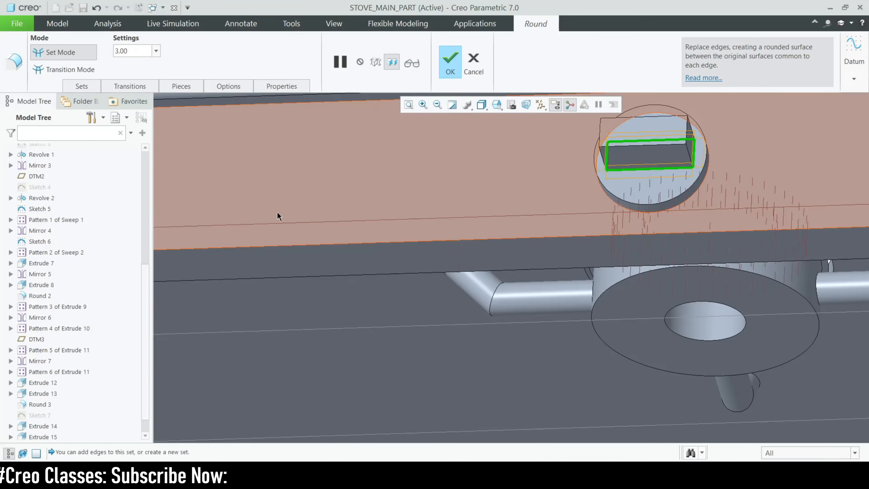
scroll(278, 216, "up", 5)
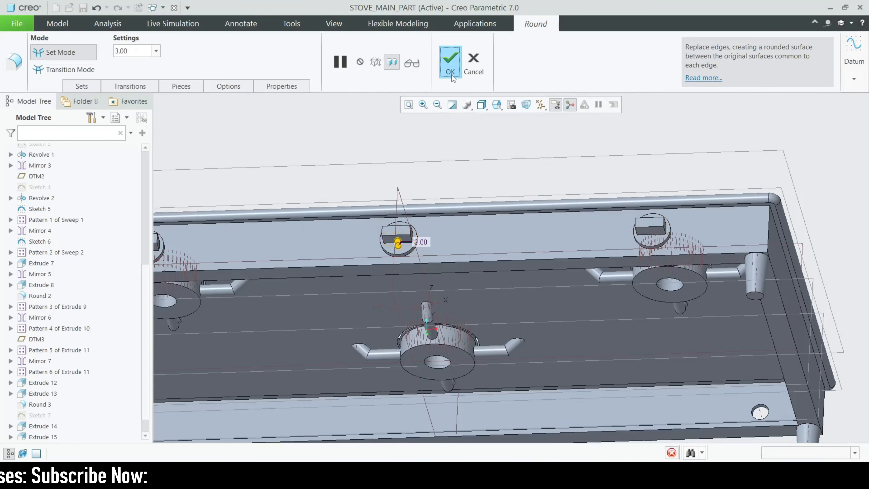
left_click(451, 73)
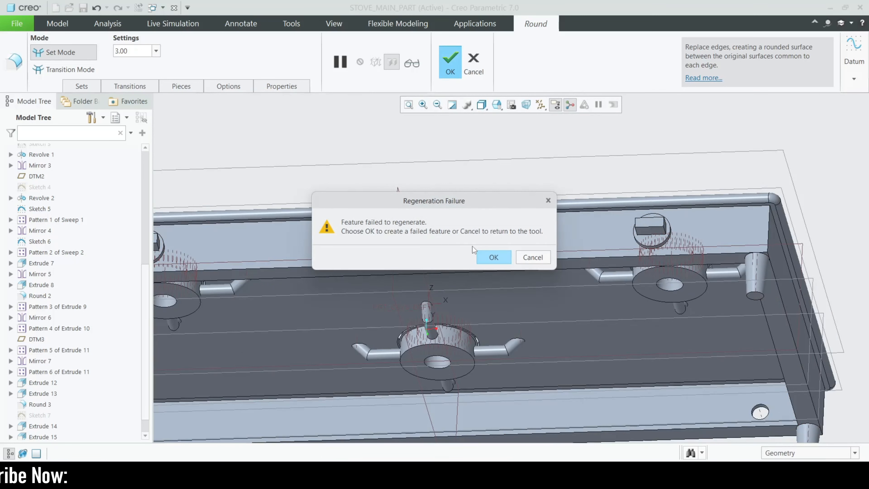
Step: Close the failure diagnostics and discard the round feature
left_click(532, 262)
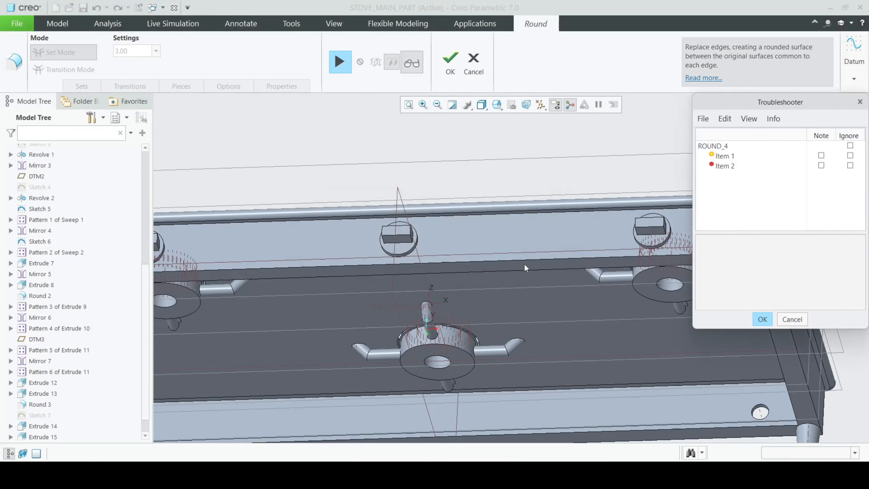
left_click(763, 318)
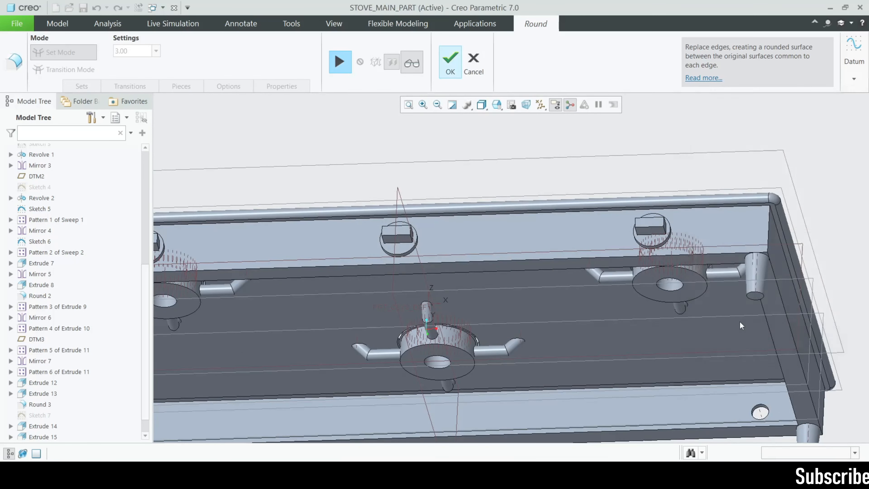
left_click(473, 63)
left_click(443, 254)
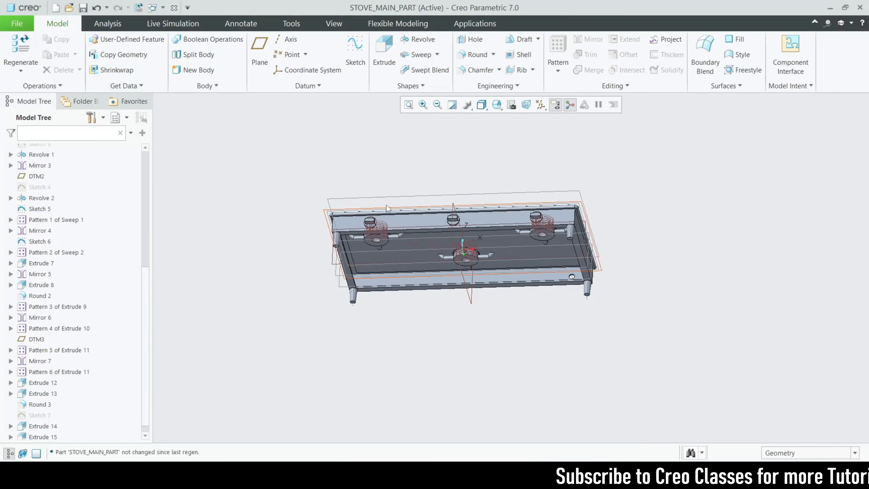
Step: Start a new Round of radius 3 on the four base edges where the left knob's grip meets its disc
scroll(387, 208, "down", 10)
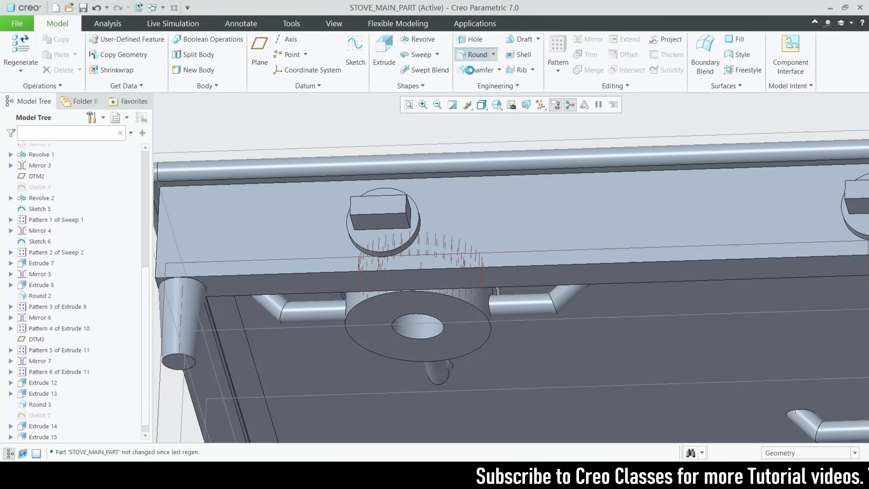
scroll(384, 225, "down", 5)
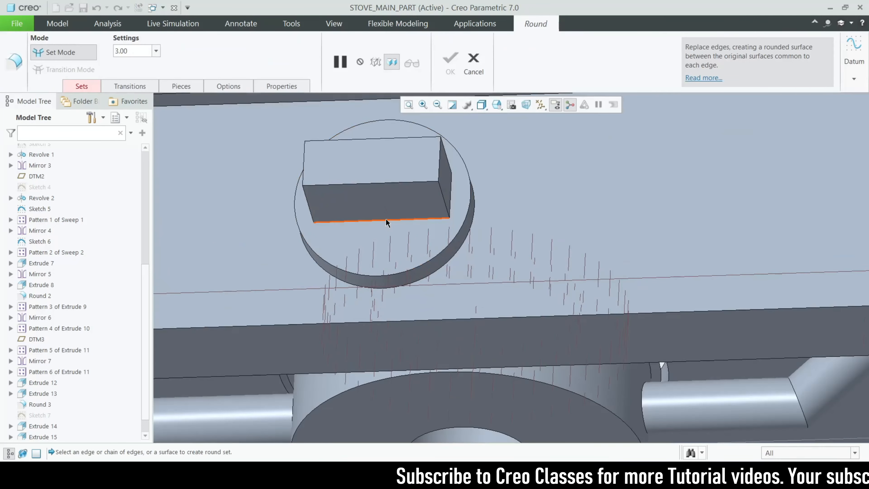
left_click(386, 219)
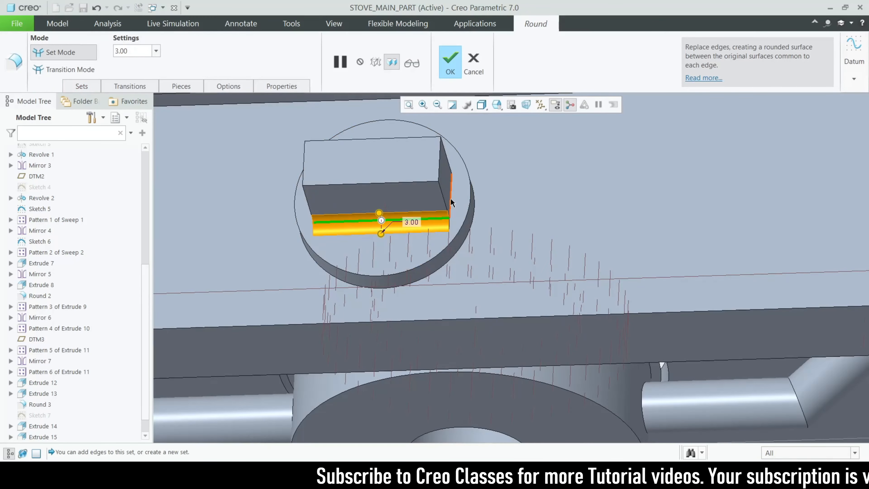
left_click(451, 199, "ctrl")
left_click(314, 206, "ctrl")
scroll(357, 210, "up", 4)
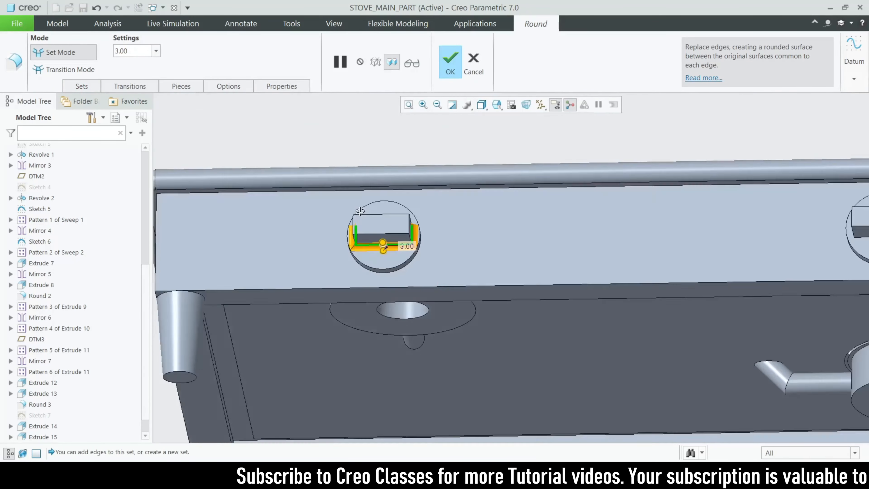
middle_click_drag(358, 209, 389, 363)
scroll(387, 303, "down", 2)
scroll(368, 287, "up", 2)
scroll(365, 344, "up", 3)
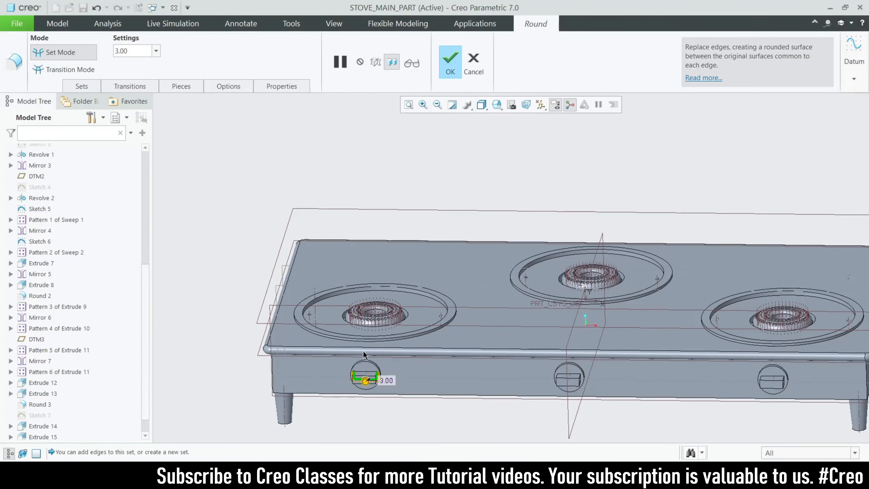
scroll(361, 368, "down", 5)
scroll(371, 375, "up", 4)
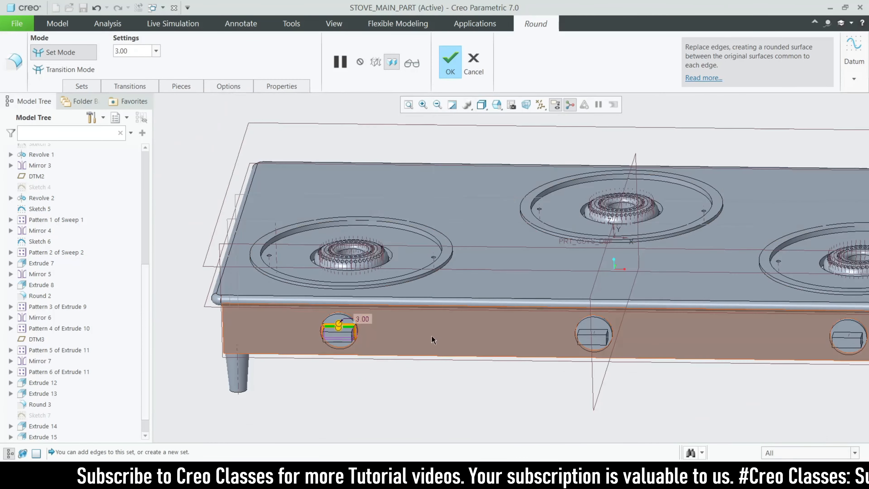
Step: Add the four base edges of the middle knob's grip to the round of radius 3
scroll(591, 324, "down", 5)
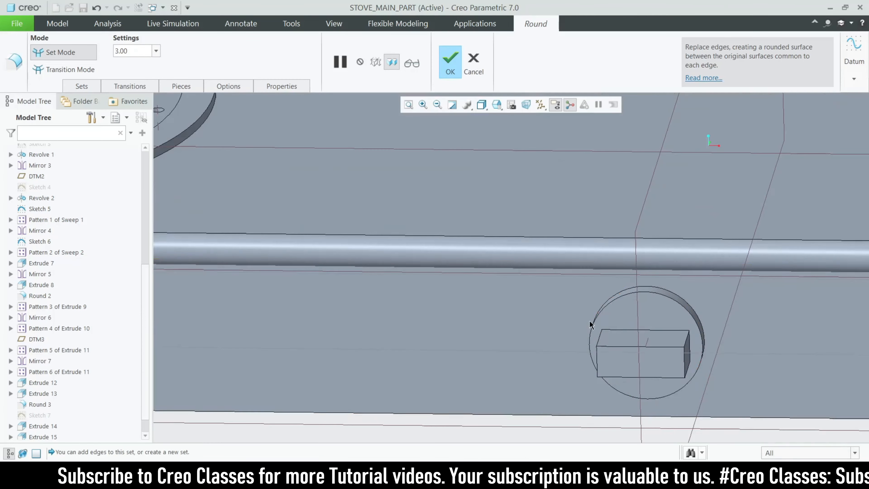
left_click(690, 349, "ctrl")
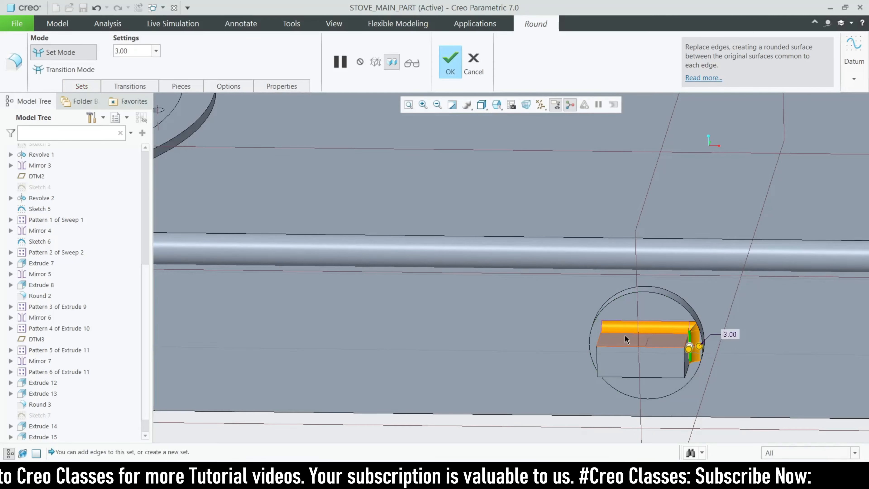
scroll(630, 344, "up", 4)
middle_click_drag(630, 344, 600, 206)
scroll(600, 206, "down", 5)
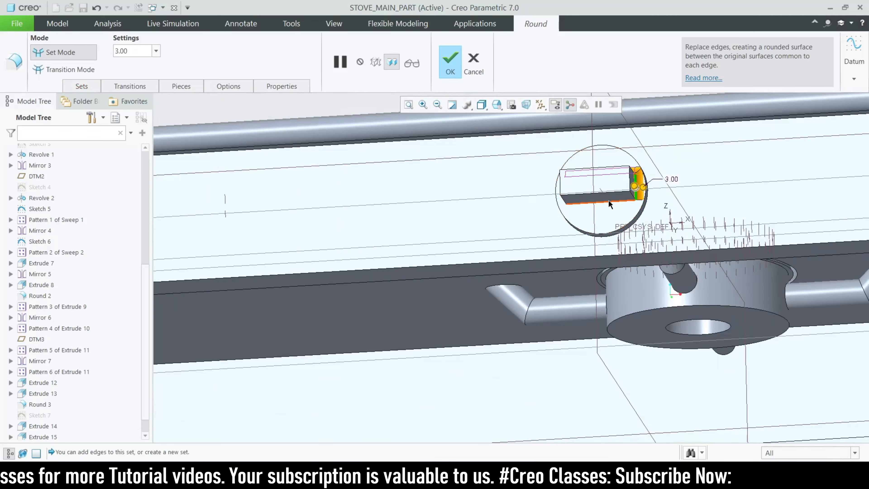
middle_click_drag(523, 213, 563, 220)
scroll(710, 232, "down", 5)
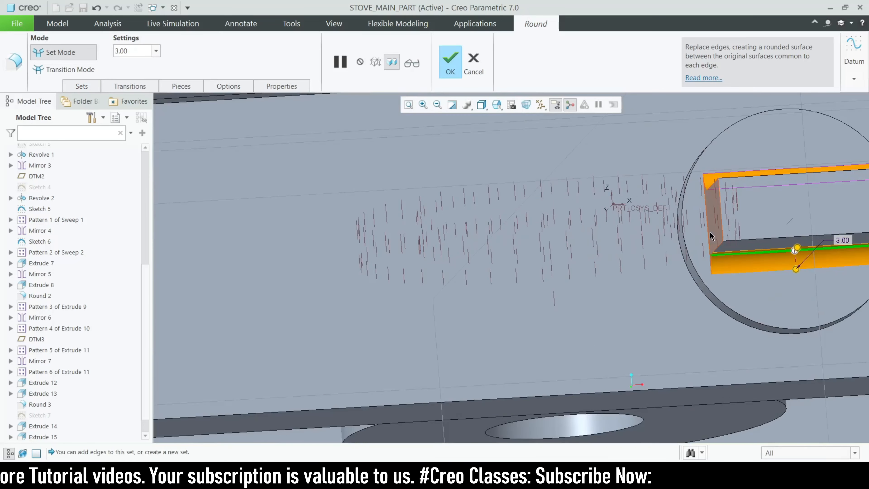
left_click(710, 232)
scroll(411, 229, "up", 6)
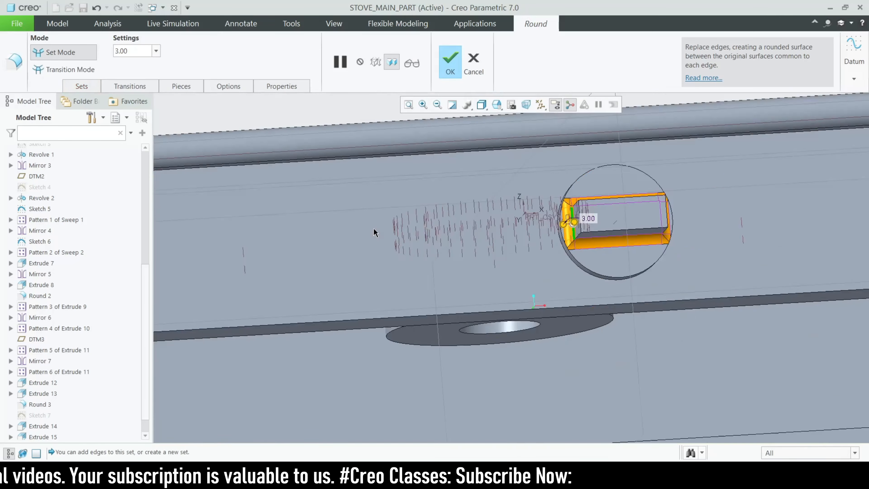
Step: Add the four base edges of the right knob's grip to the round of radius 3 and complete the feature
scroll(595, 225, "down", 2)
scroll(657, 215, "down", 3)
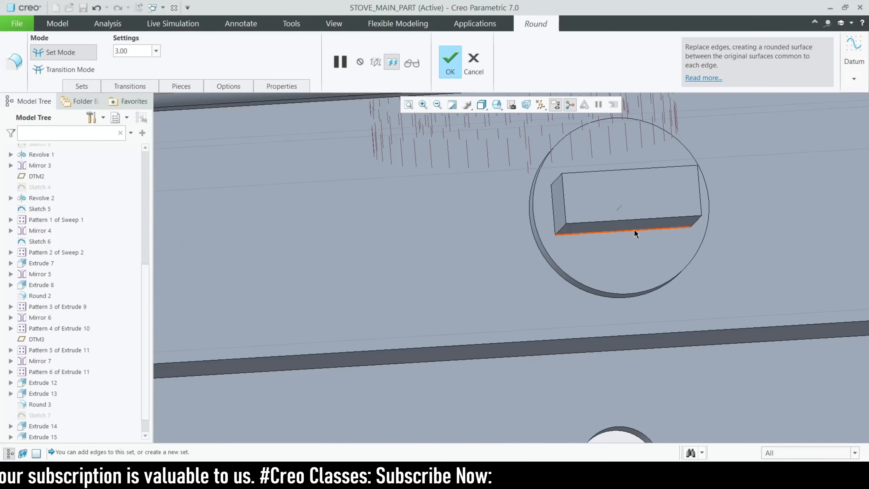
left_click(634, 229)
left_click(552, 215)
left_click(552, 215, "ctrl")
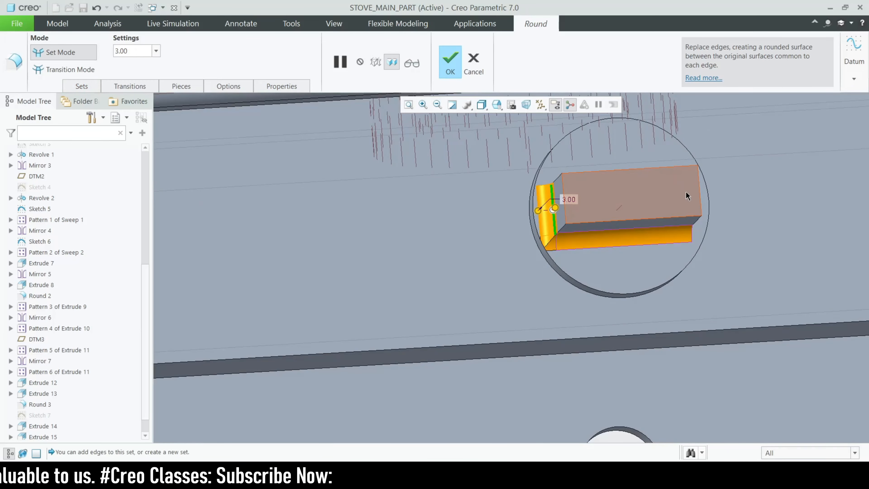
scroll(506, 237, "up", 5)
scroll(506, 237, "down", 6)
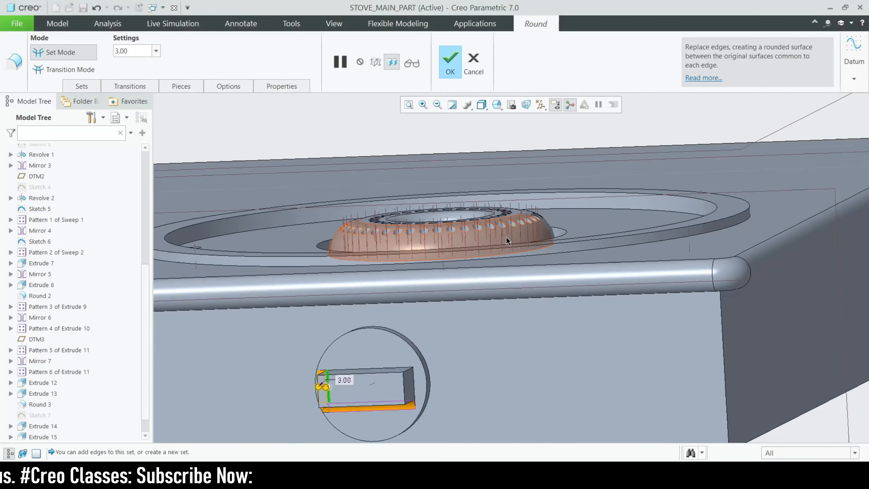
left_click(426, 294)
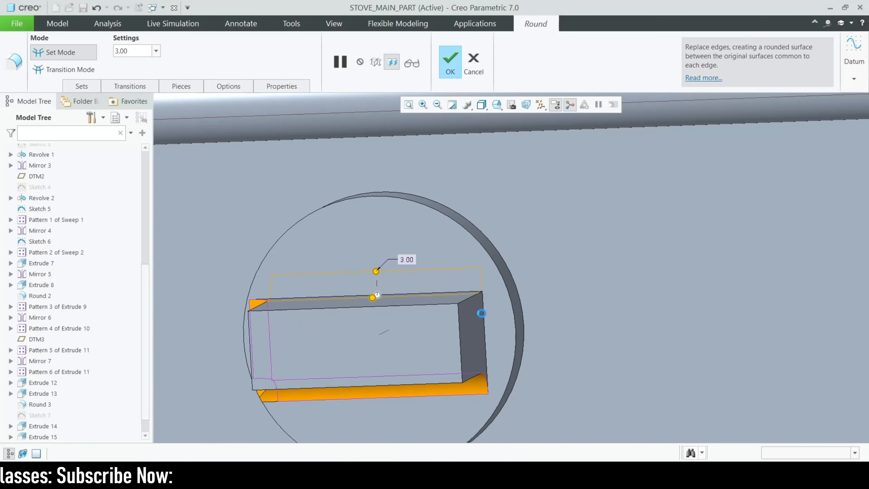
left_click(484, 330, "ctrl")
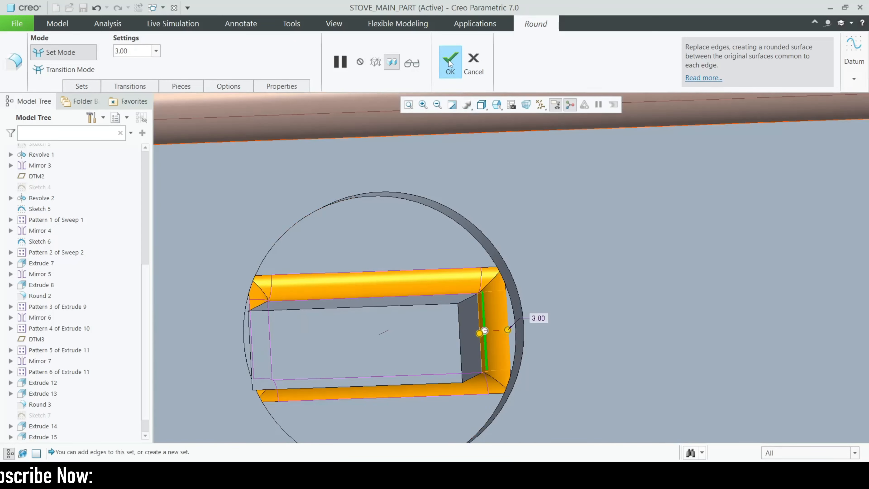
scroll(441, 216, "up", 6)
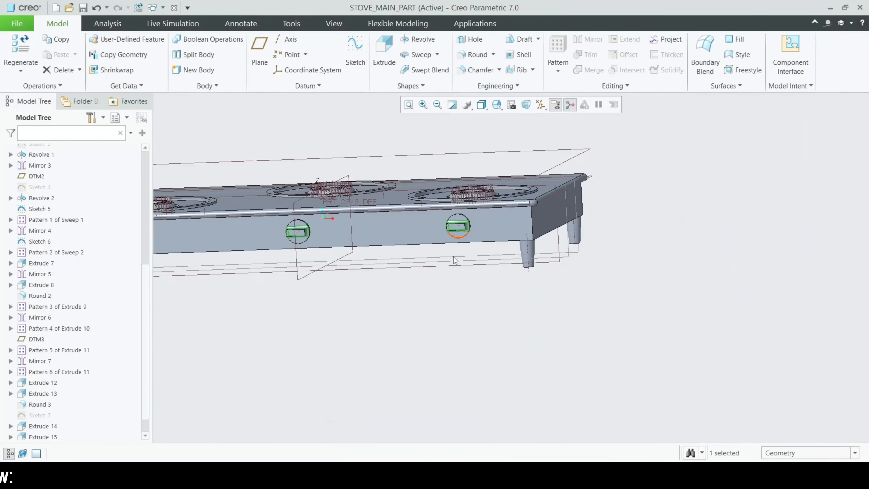
left_click(403, 343)
middle_click_drag(403, 343, 360, 352)
scroll(338, 313, "down", 8)
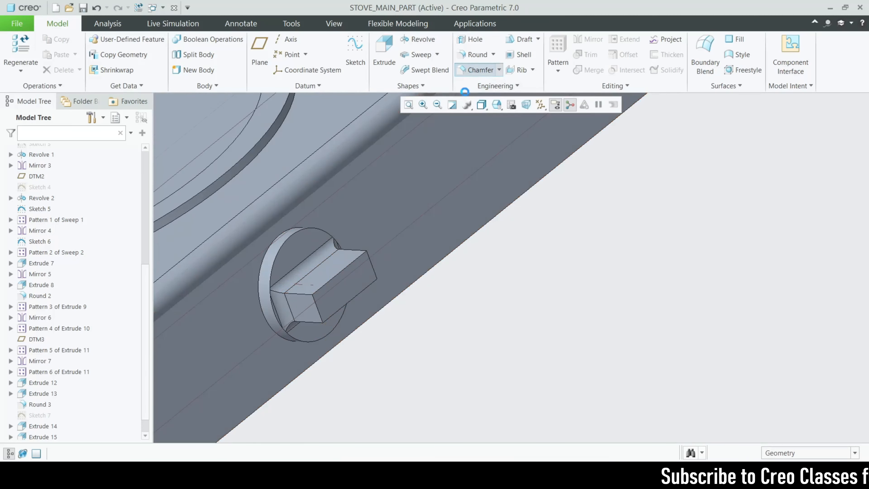
left_click(478, 70)
scroll(294, 313, "down", 3)
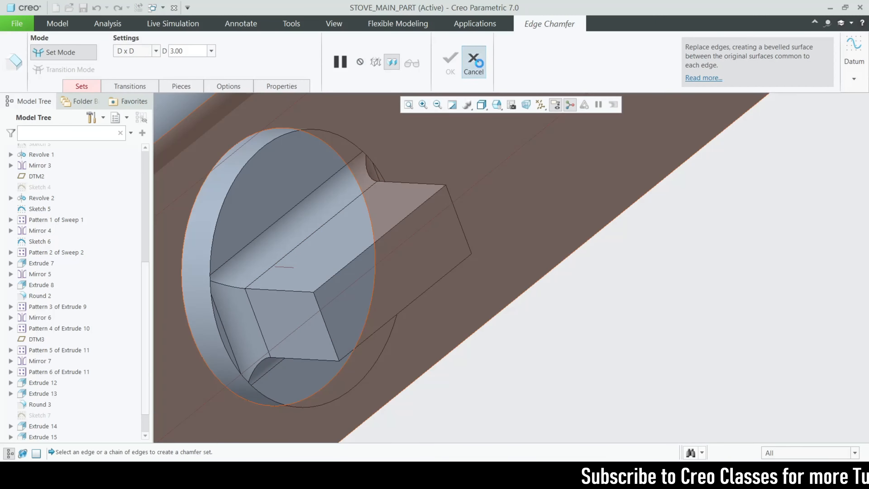
left_click(475, 62)
Step: Try a corner chamfer on an outer corner of the left knob's grip with D1 set to 3
left_click(493, 96)
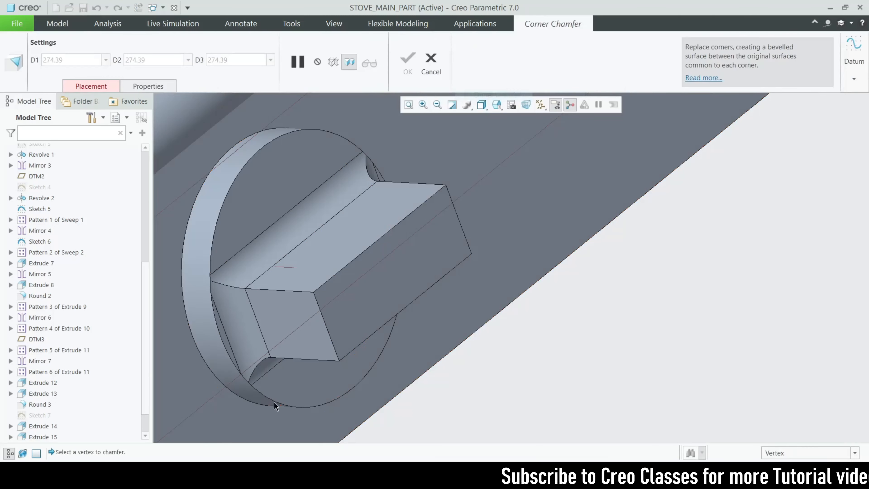
scroll(310, 303, "down", 1)
left_click(314, 283)
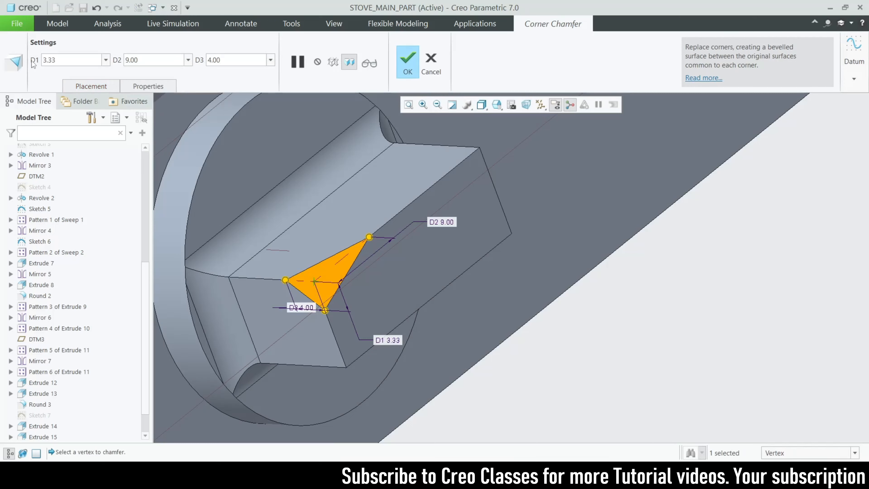
double_click(80, 60)
type("3")
key("Return")
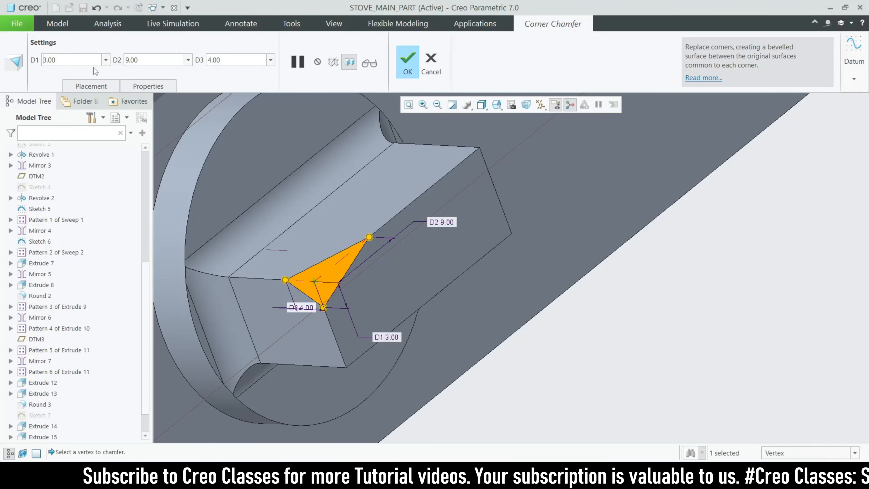
Step: Set D2 and D3 of the grip's corner chamfer to 3, check the preview, and discard the chamfer
double_click(145, 61)
type("3")
key("Return")
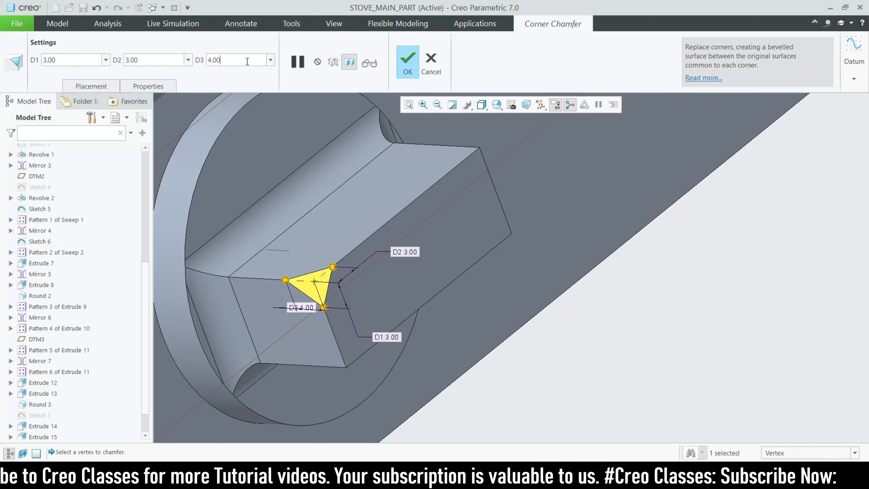
type("3")
key("Return")
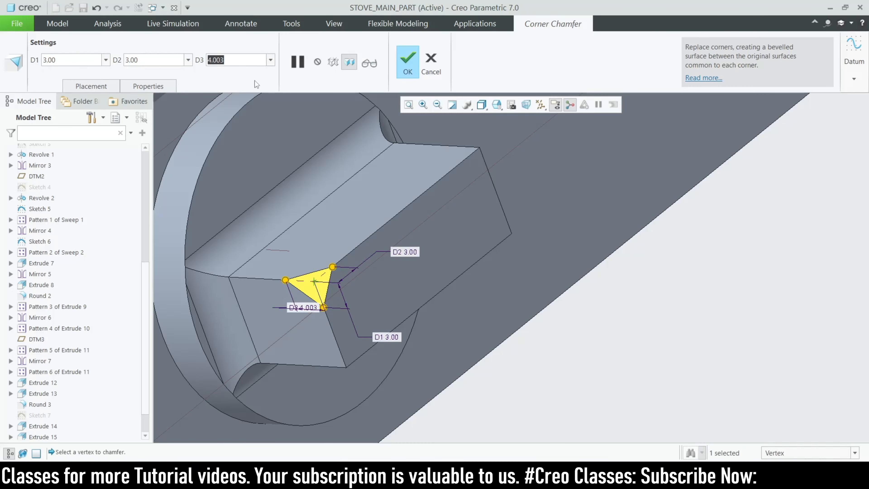
type("3.000")
key("Return")
scroll(431, 267, "down", 2)
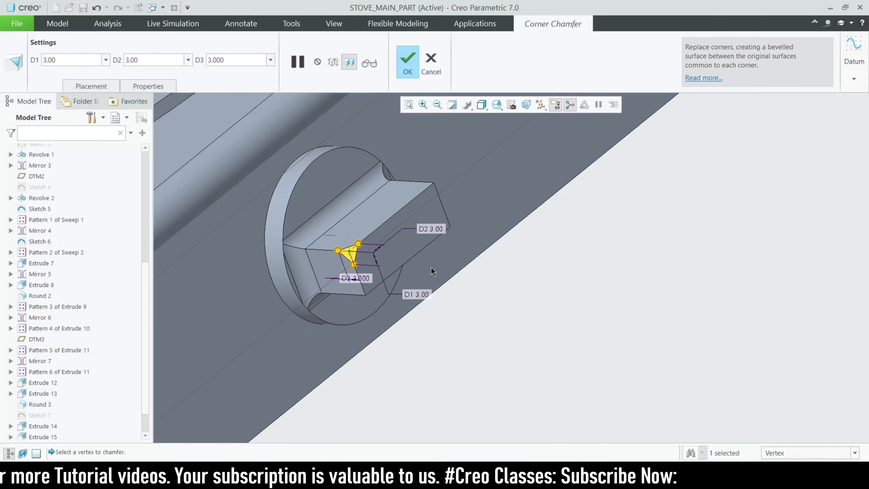
mouse_move(431, 267)
middle_mouse_down()
mouse_move(414, 266)
mouse_move(438, 276)
middle_mouse_up()
scroll(485, 276, "down", 2)
scroll(375, 298, "up", 1)
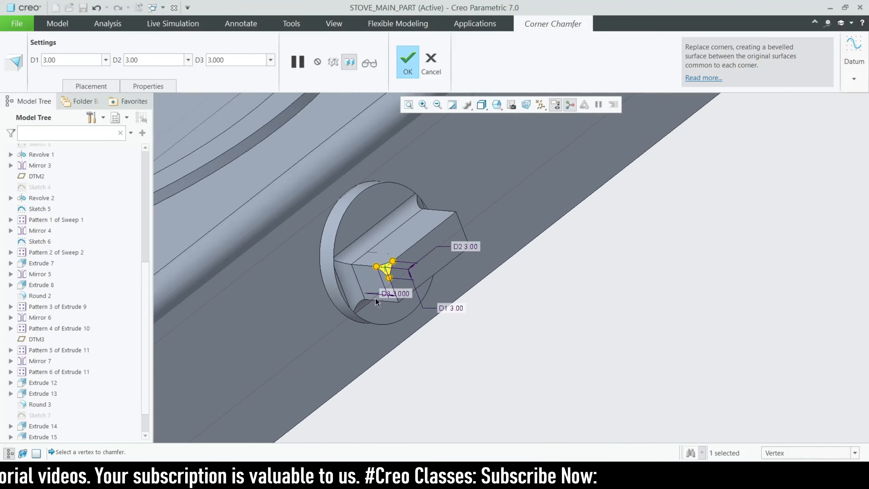
scroll(375, 298, "up", 1)
left_click(431, 62)
Step: Start a Round of radius 3 on the four front-face edges of the left knob's grip
left_click(434, 256)
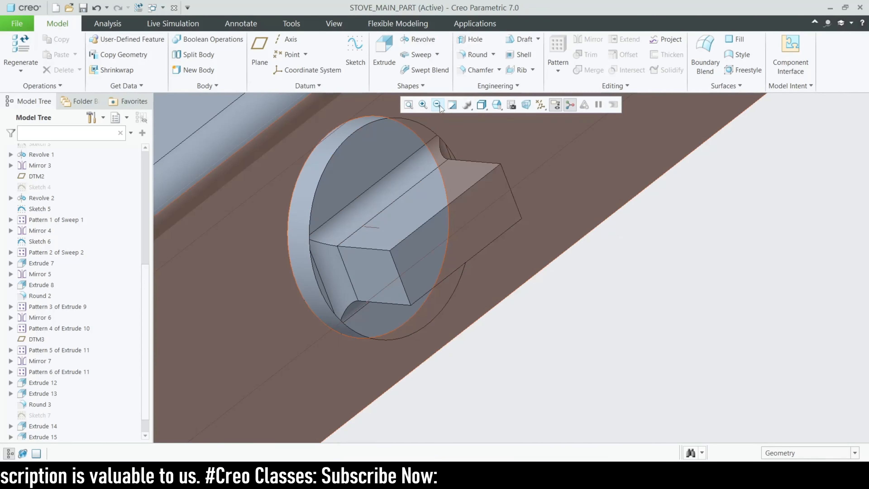
left_click(477, 54)
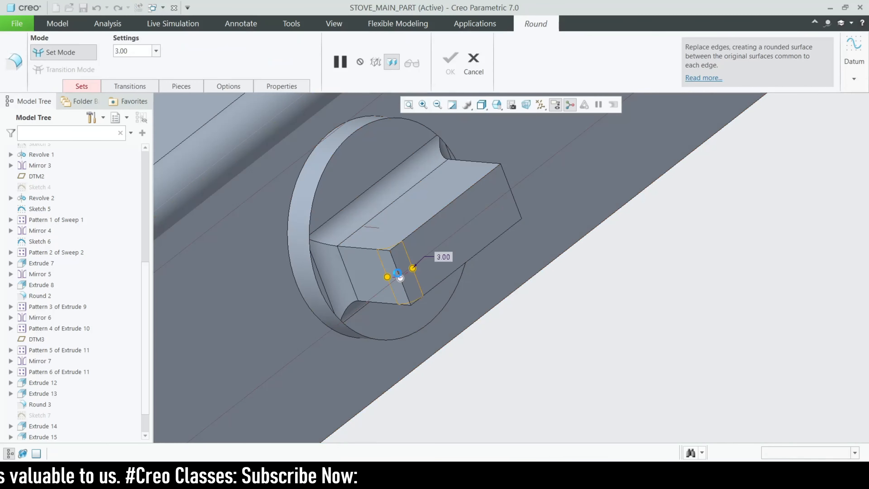
left_click(409, 236, "ctrl")
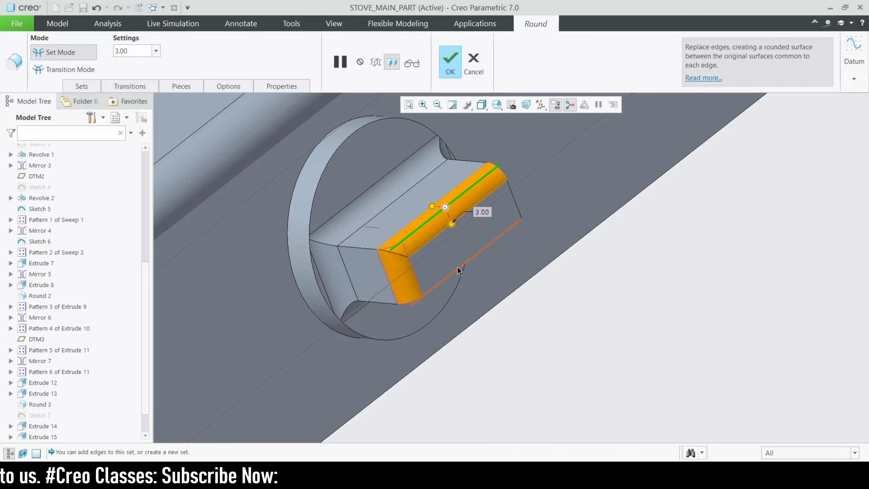
left_click(458, 270, "ctrl")
left_click(512, 196, "ctrl")
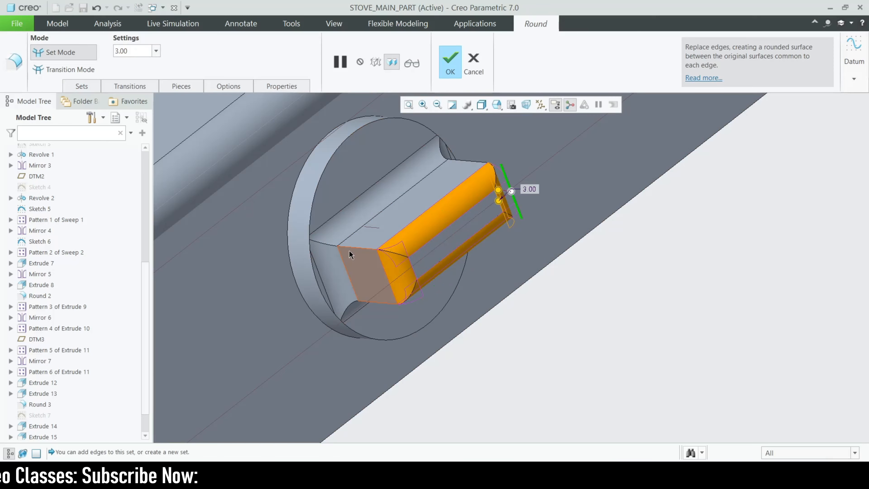
Step: Add the side edges running from the left grip's front face to its base, and complete the round
left_click(377, 295)
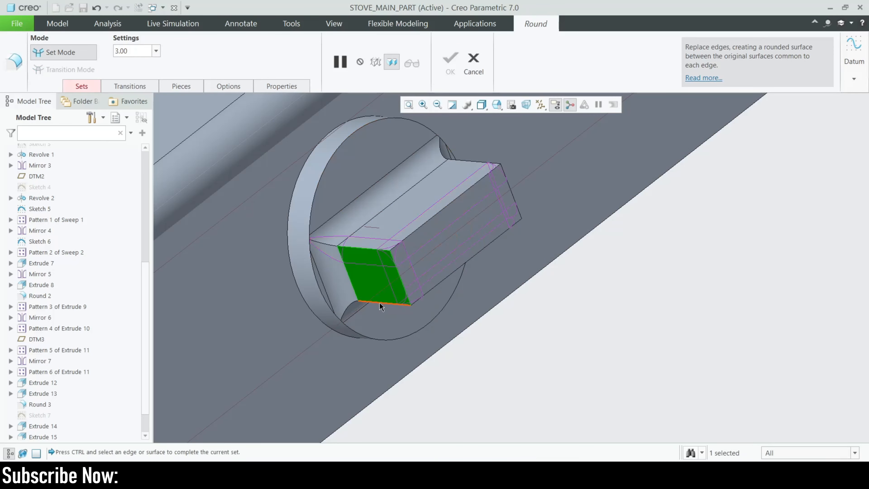
left_click(379, 302, "ctrl")
scroll(415, 314, "up", 8)
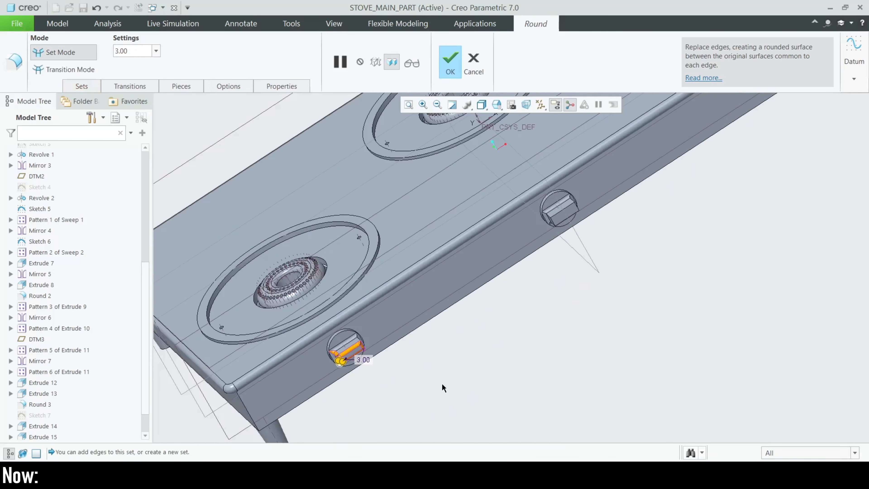
scroll(413, 390, "down", 6)
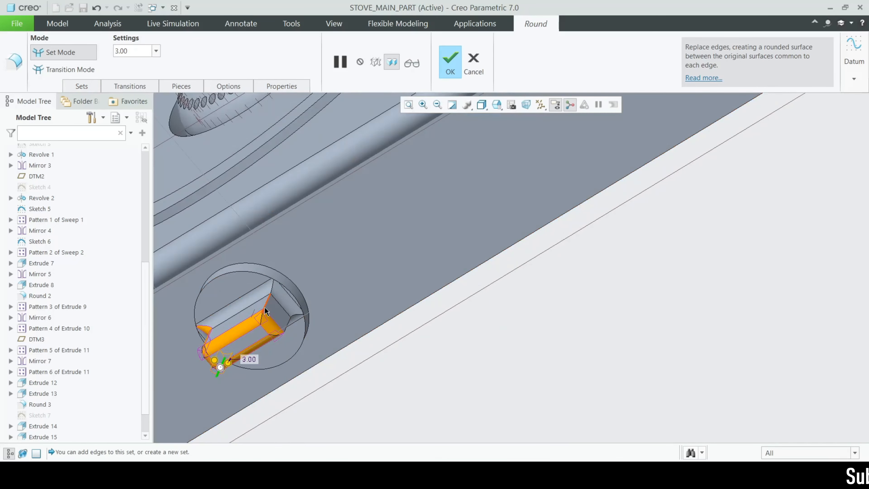
scroll(282, 330, "down", 8)
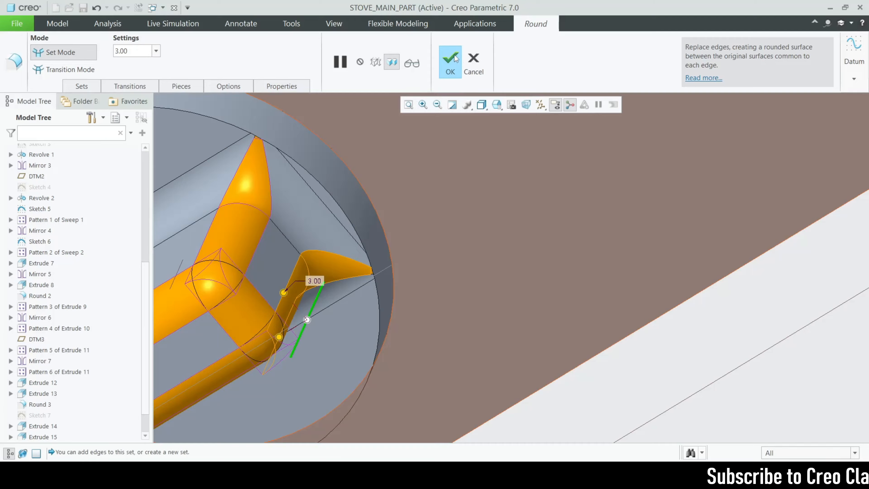
left_click(451, 60)
scroll(410, 262, "up", 10)
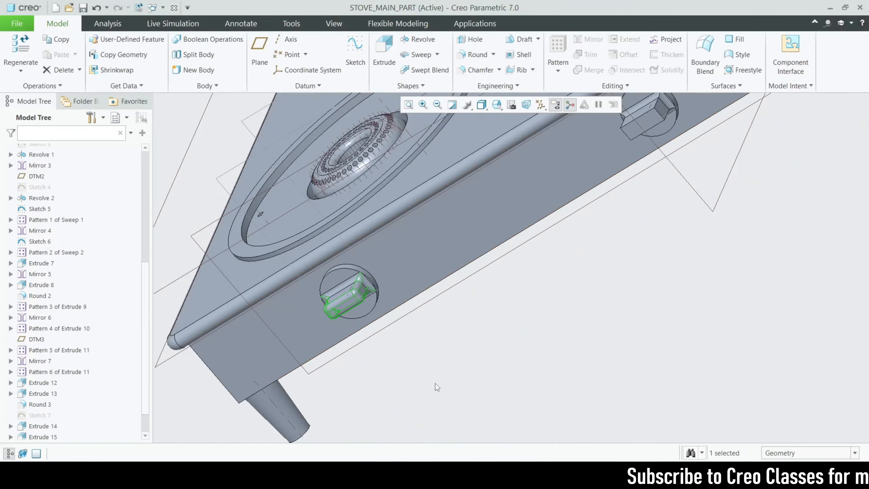
left_click(435, 383)
middle_click_drag(435, 383, 417, 374)
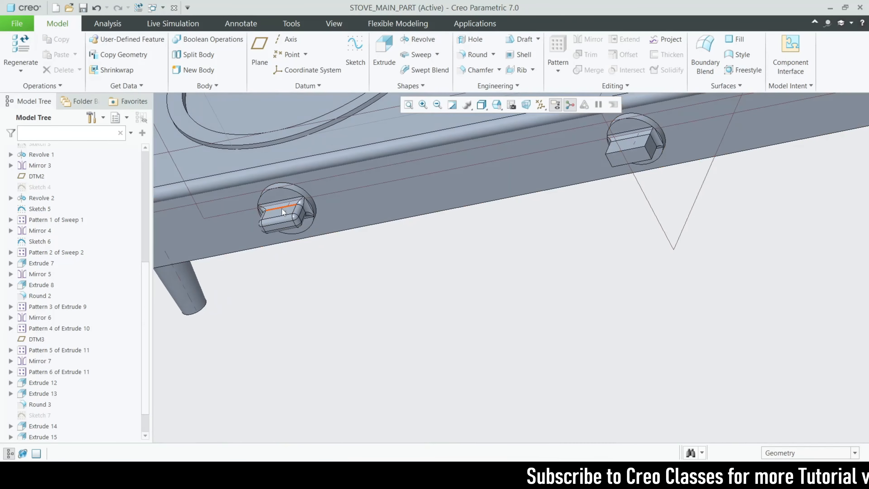
Step: Start a new Round of radius 3 on the four side edges and the front-face edges of the middle knob's grip
scroll(282, 212, "down", 4)
scroll(219, 268, "up", 4)
scroll(606, 162, "down", 4)
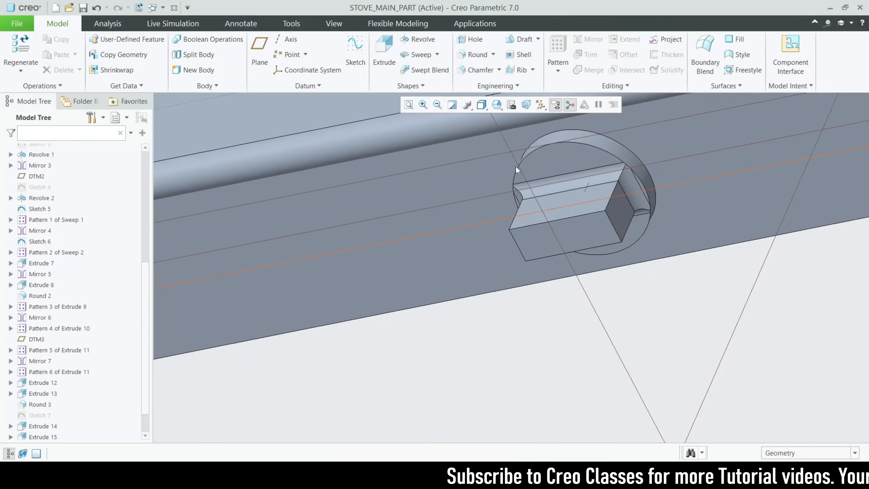
left_click(473, 55)
scroll(619, 214, "down", 3)
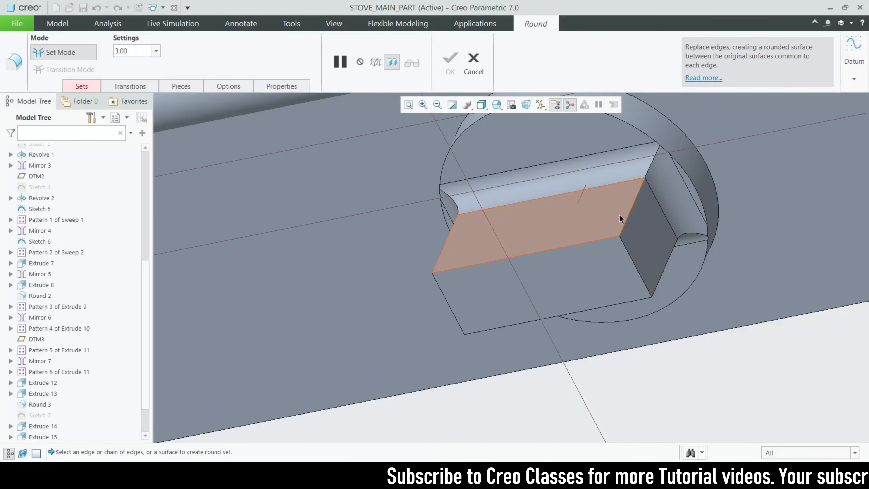
left_click(627, 222)
left_click(662, 274, "ctrl")
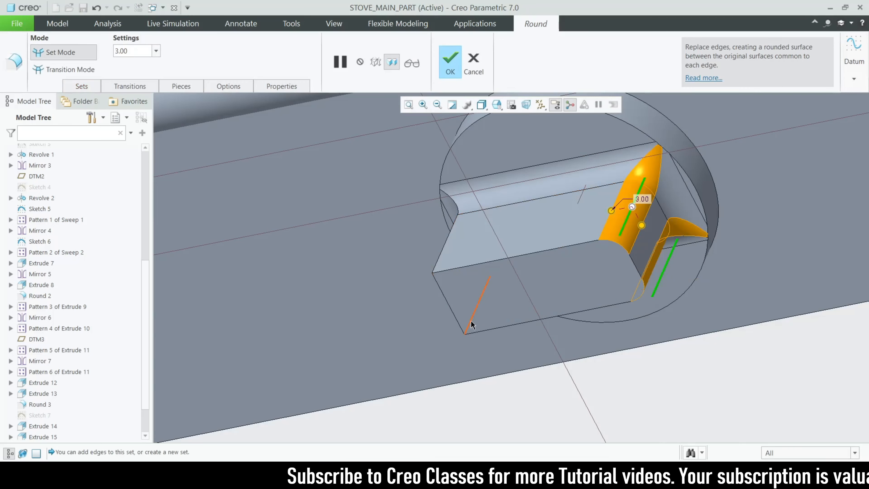
left_click(474, 321, "ctrl")
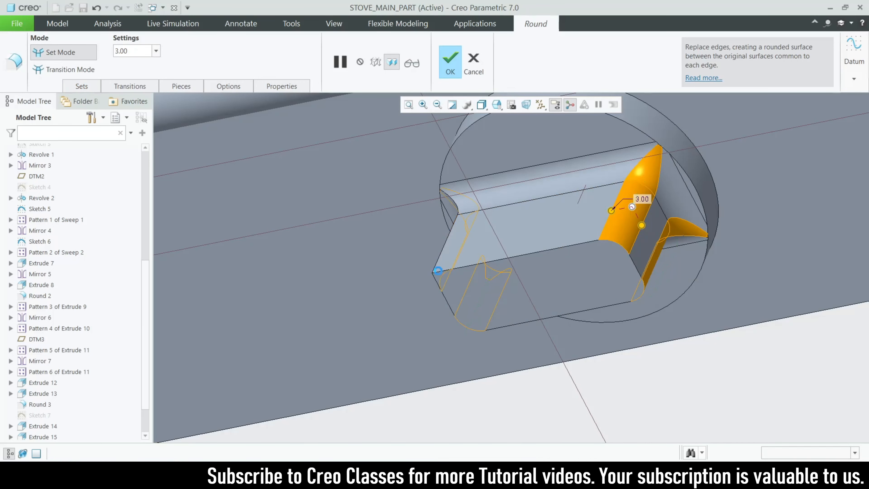
left_click(438, 269, "ctrl")
left_click(439, 289, "ctrl")
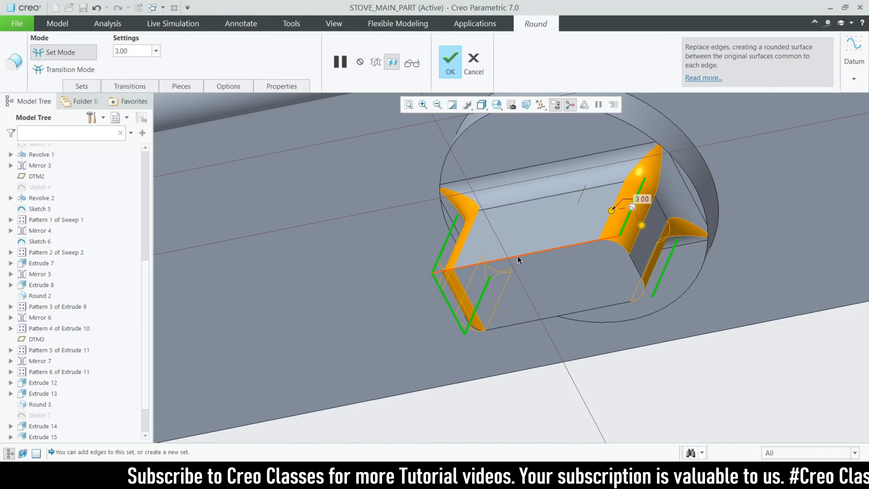
left_click(551, 317, "ctrl")
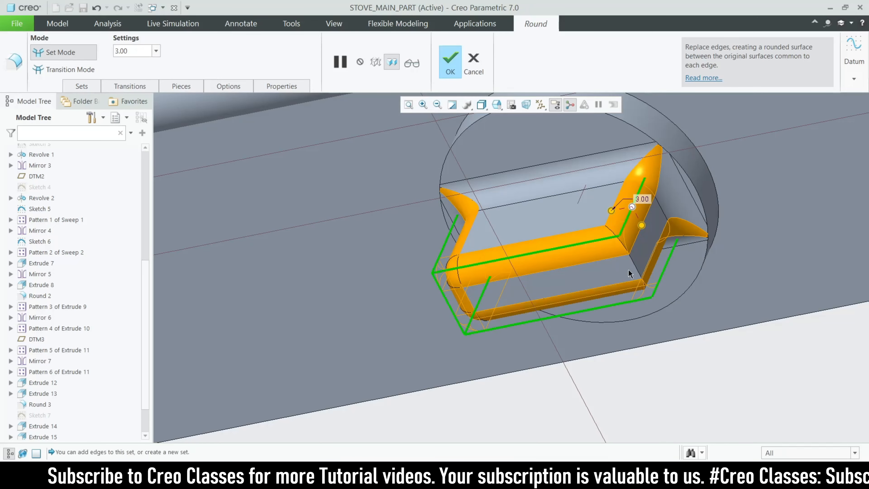
Step: Add the side edges and front-face edges of the right knob's grip to the same round of radius 3
scroll(395, 290, "down", 10)
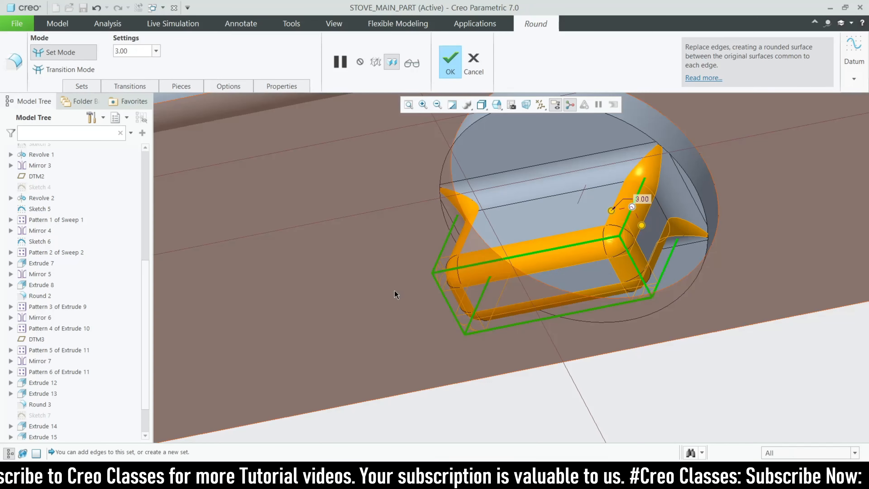
scroll(614, 229, "up", 8)
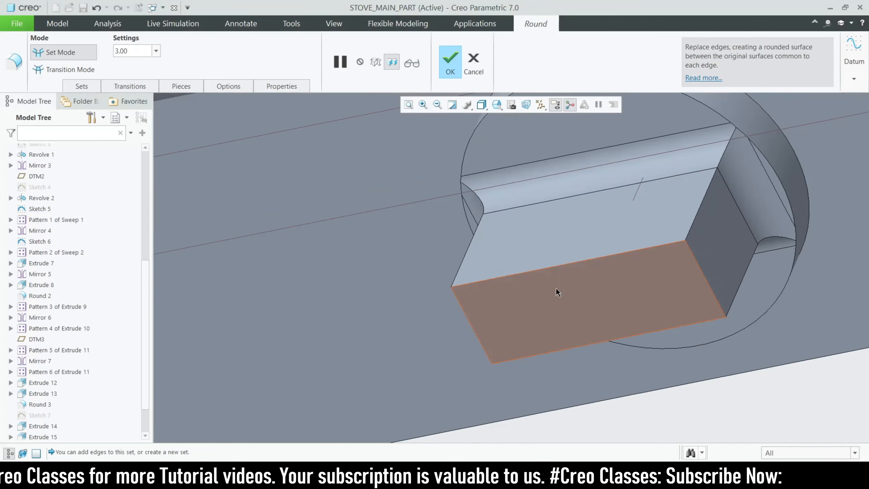
left_click(461, 267, "ctrl")
left_click(738, 299, "ctrl")
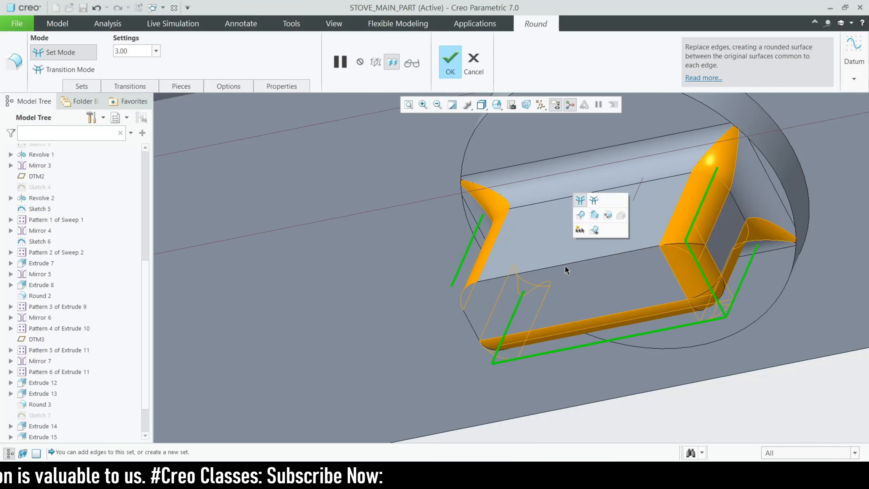
left_click(552, 267, "ctrl")
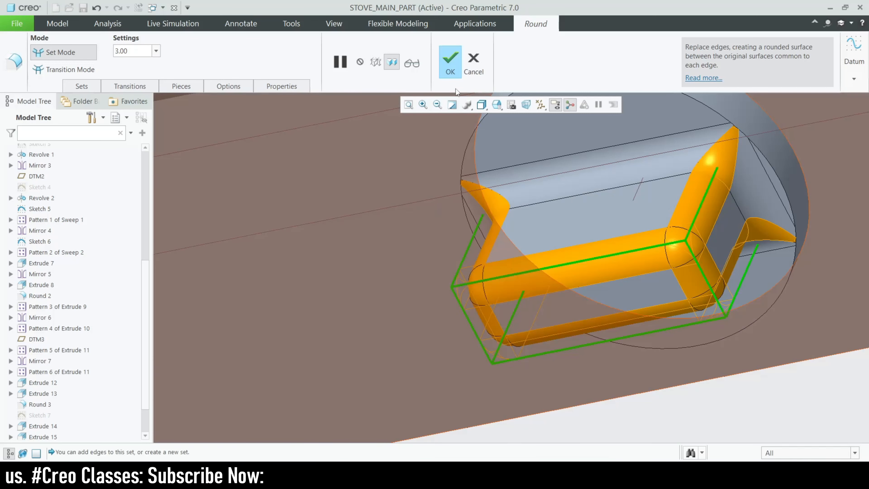
Step: Complete the radius 3 round on the edges of the middle and right knob grips
left_click(443, 73)
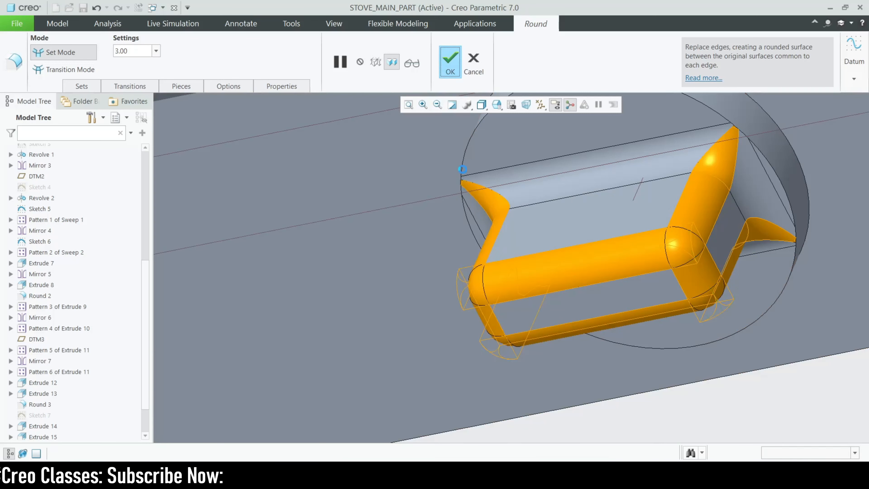
scroll(546, 271, "down", 10)
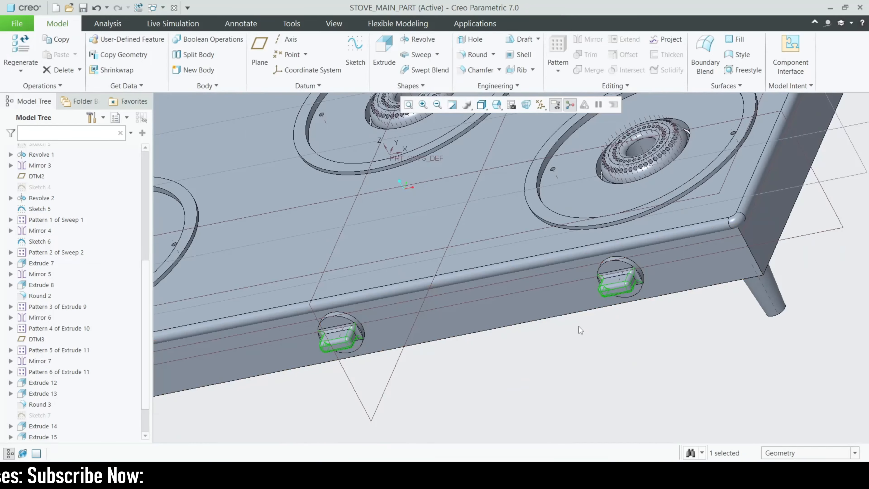
scroll(546, 369, "down", 10)
Step: Inspect the rounded knob grips and the whole stove in Shading With Reflections, and return to Shading With Edges
middle_click_drag(554, 342, 469, 328)
scroll(474, 315, "up", 8)
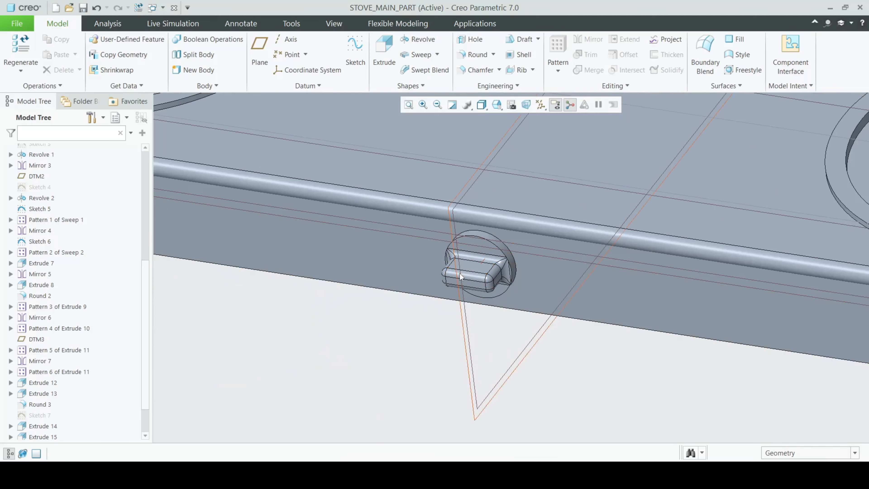
scroll(460, 276, "up", 3)
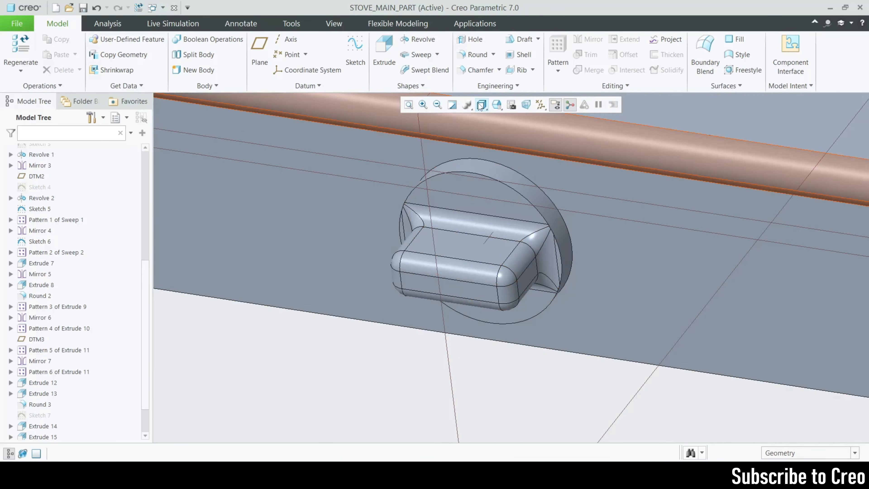
left_click(481, 104)
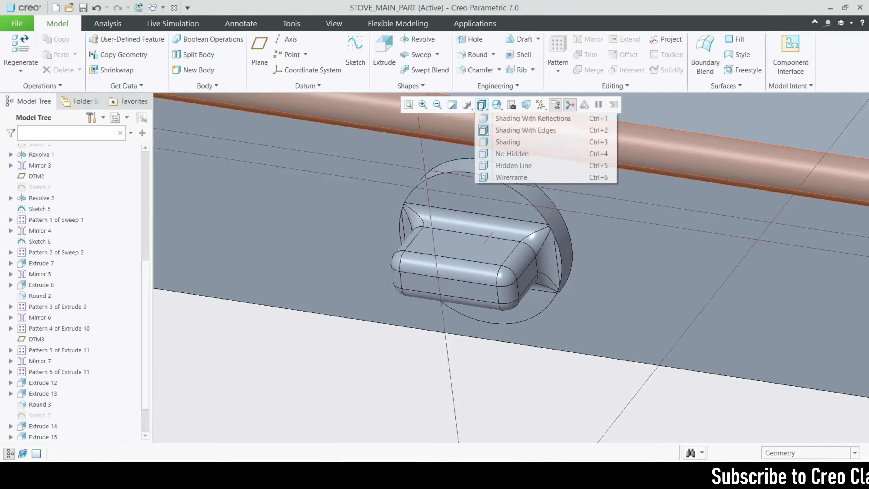
left_click(533, 118)
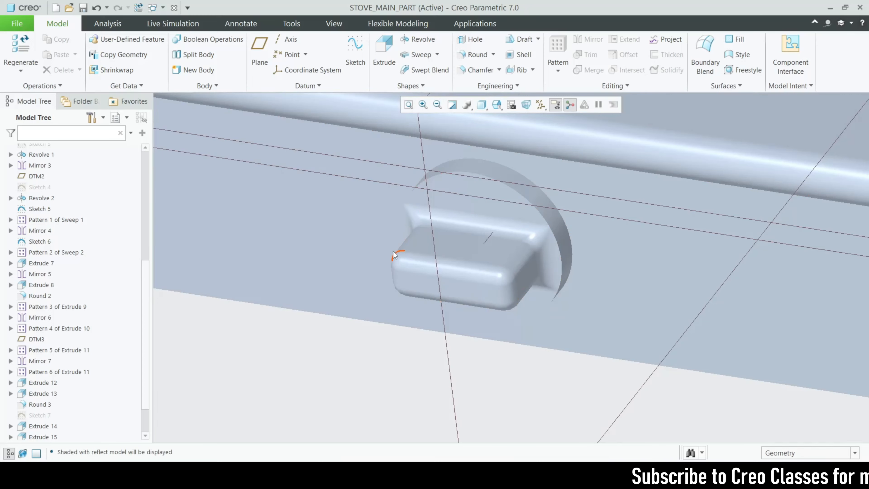
scroll(439, 289, "down", 10)
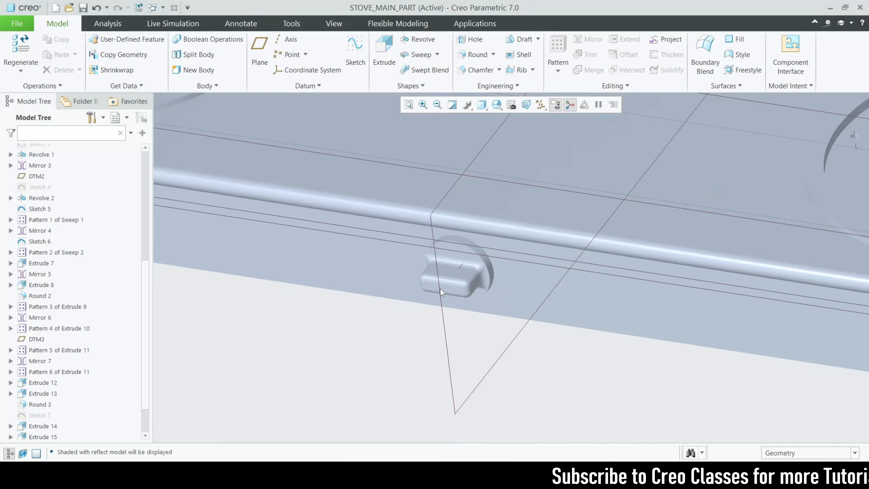
middle_click_drag(404, 339, 384, 346)
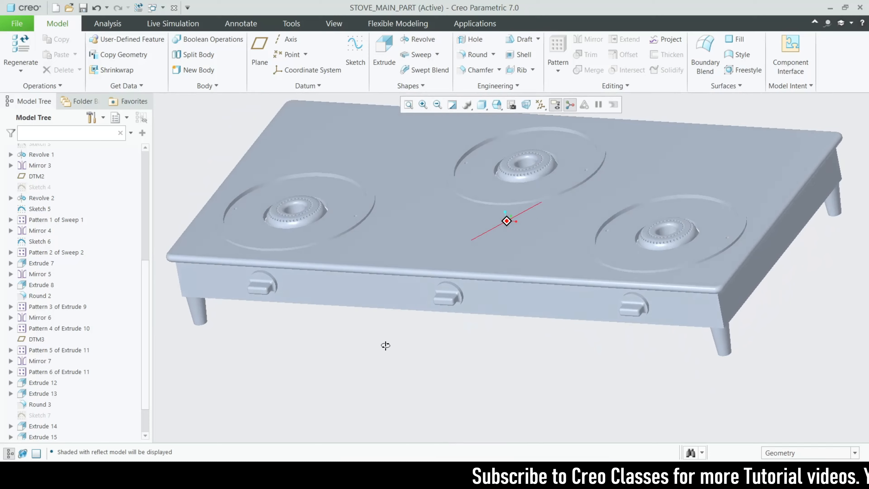
left_click(482, 106)
left_click(526, 130)
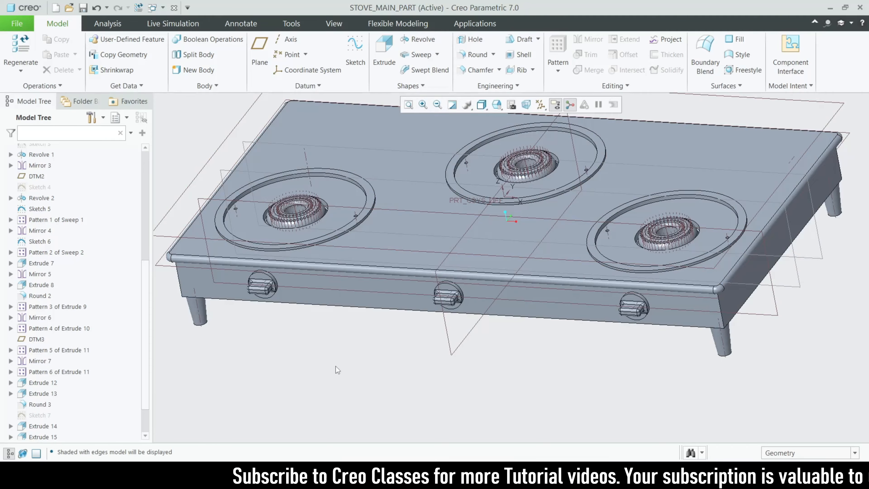
Step: Start a sketch on the stove's top face and place a horizontal text height line near the front edge between the outer burners
scroll(337, 373, "down", 2)
mouse_move(335, 375)
middle_mouse_down()
mouse_move(328, 359)
mouse_move(340, 368)
mouse_move(324, 380)
mouse_move(329, 363)
mouse_move(395, 324)
middle_mouse_up()
left_click(420, 293)
left_click(355, 54)
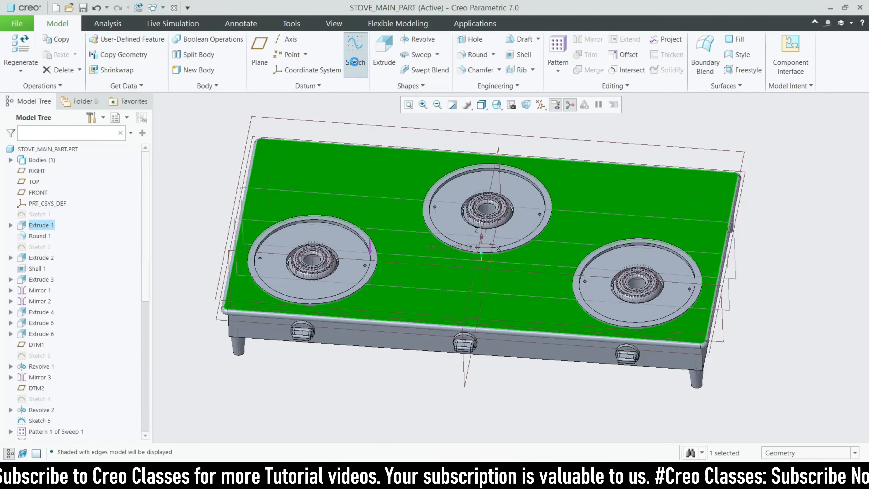
left_click(533, 104)
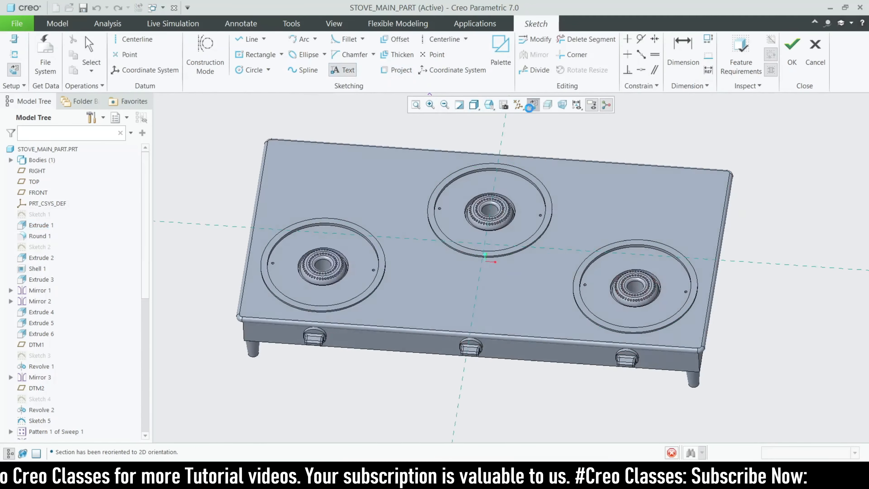
scroll(518, 359, "up", 3)
left_click(437, 310)
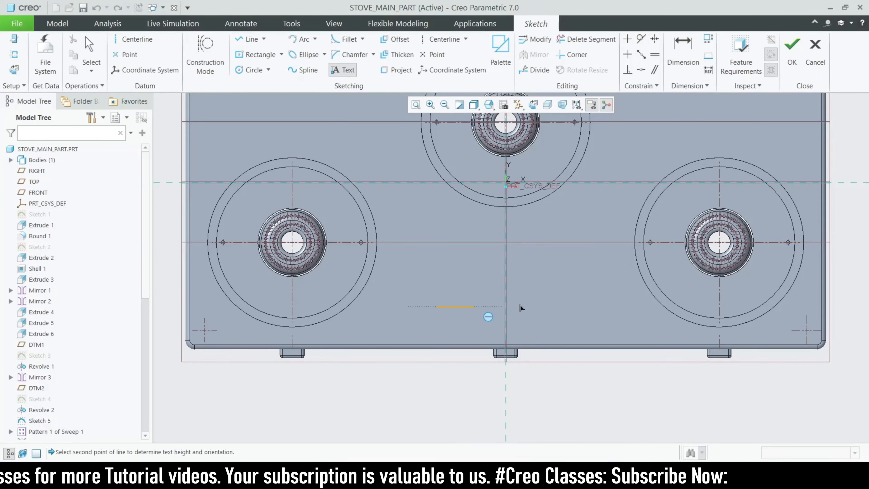
left_click(534, 309)
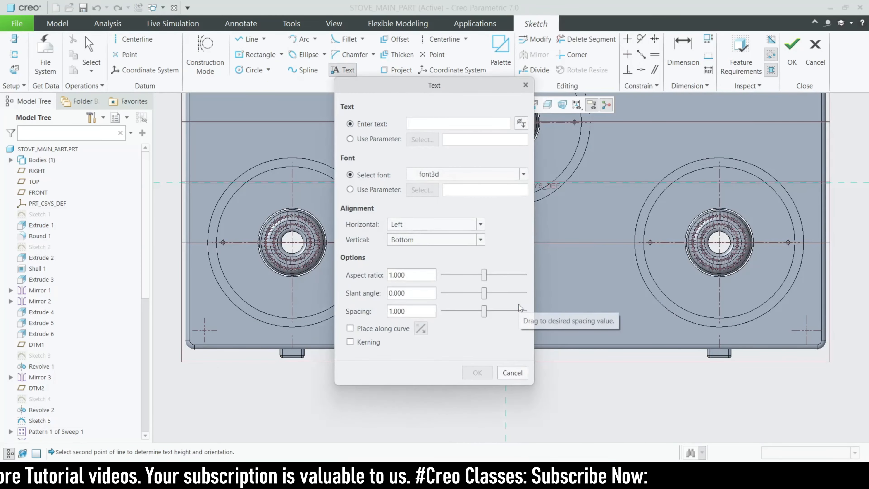
Step: Create the sketch text "CREO CLASSES" in the CG Century Schbk font and start Rotate Resize on it
type("CREO")
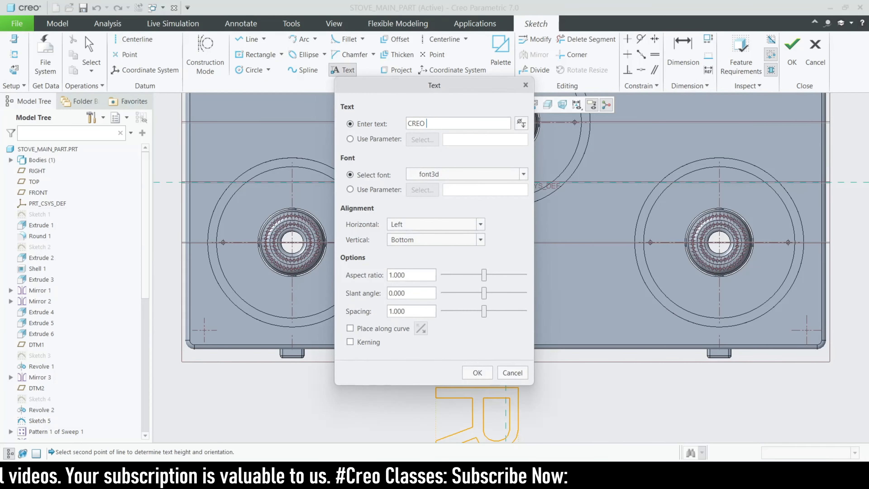
type(" CLASSES")
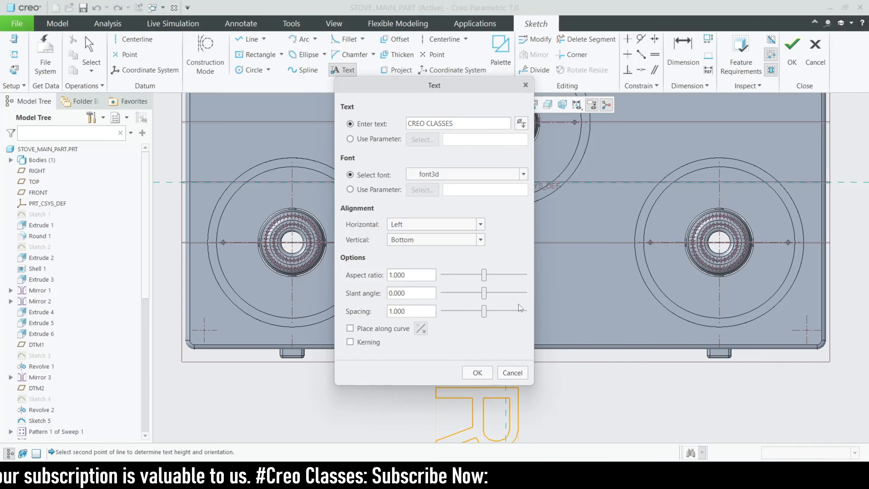
scroll(575, 329, "up", 4)
scroll(576, 328, "up", 3)
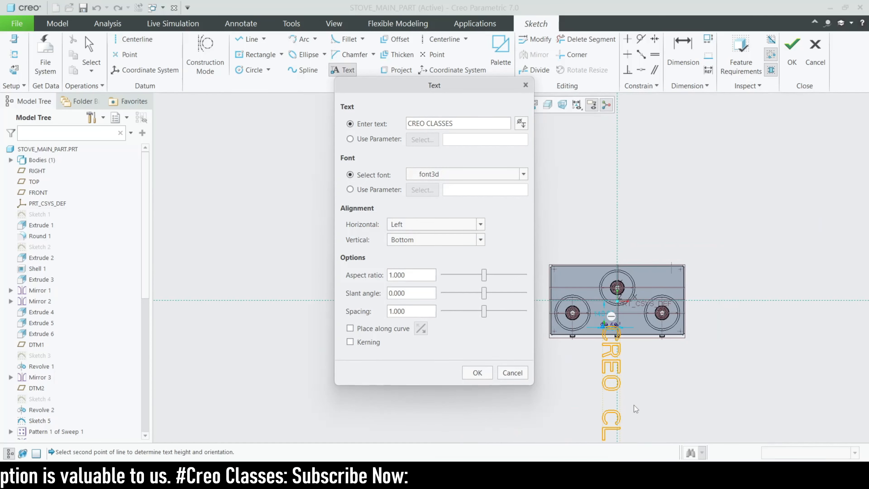
scroll(476, 175, "down", 10)
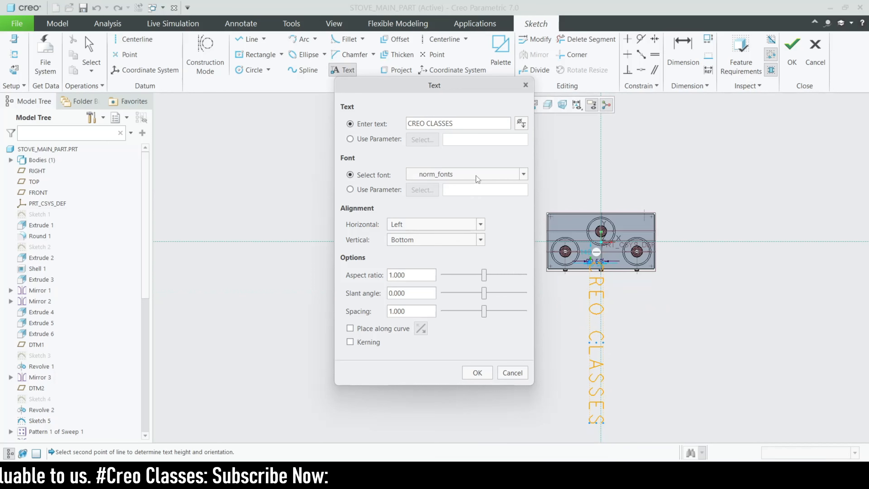
left_click(476, 175)
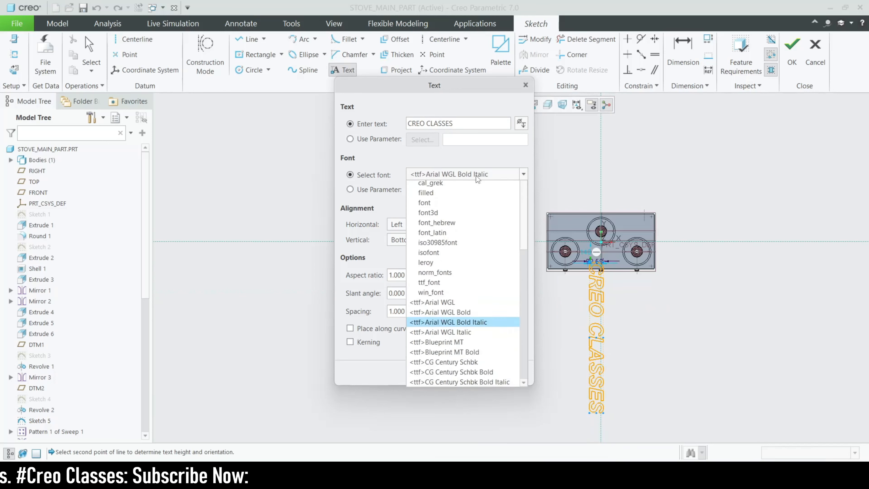
scroll(456, 345, "down", 1)
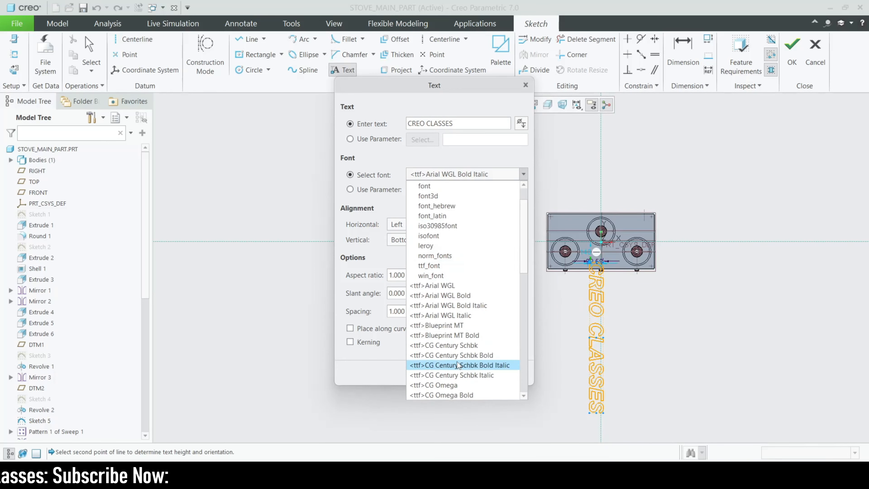
left_click(462, 345)
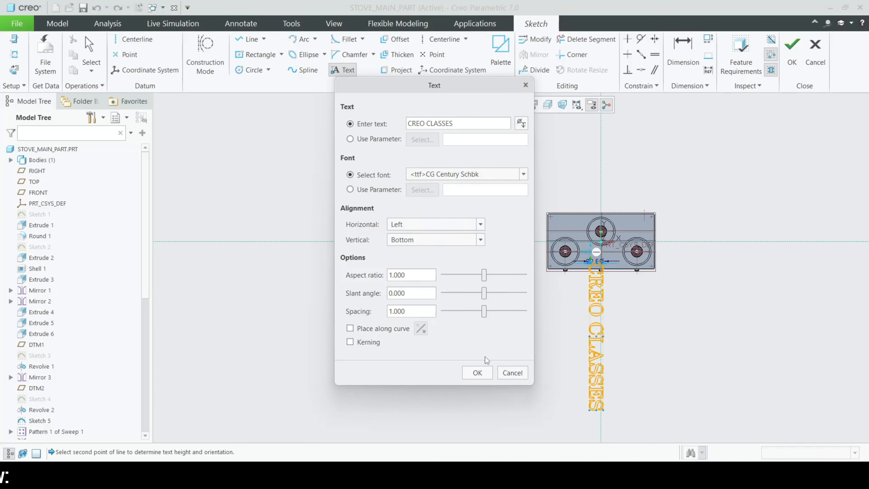
left_click(476, 373)
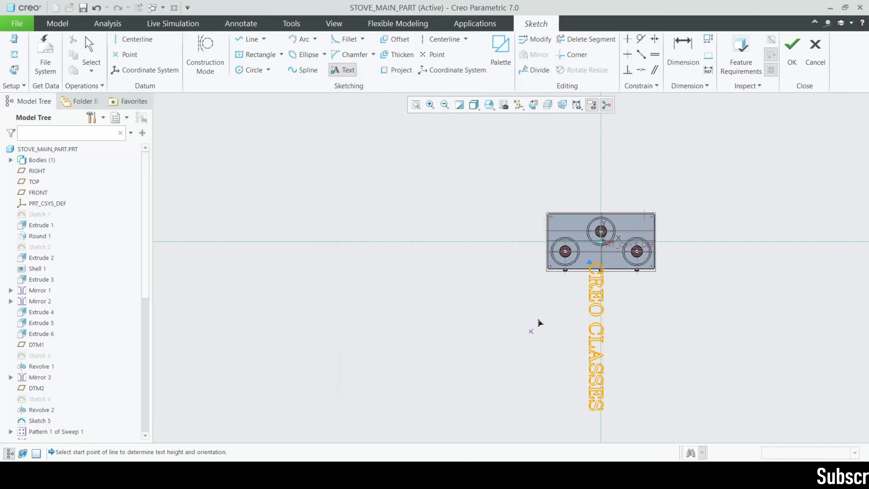
left_click(583, 69)
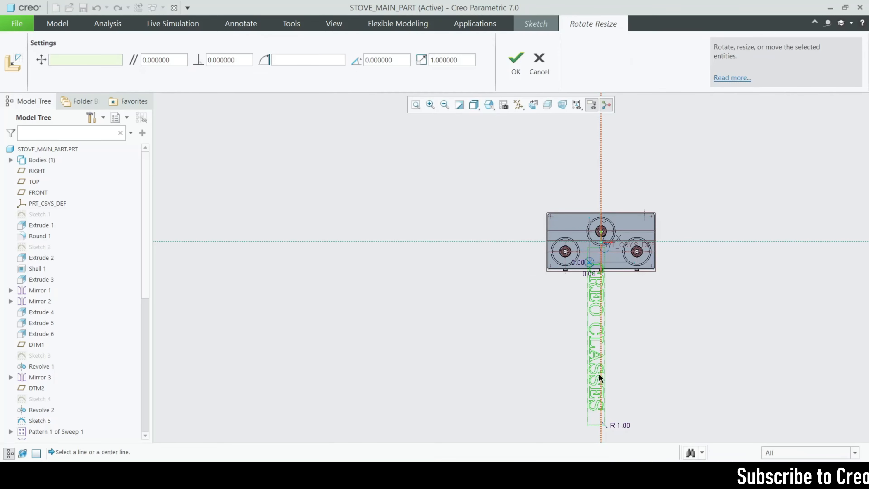
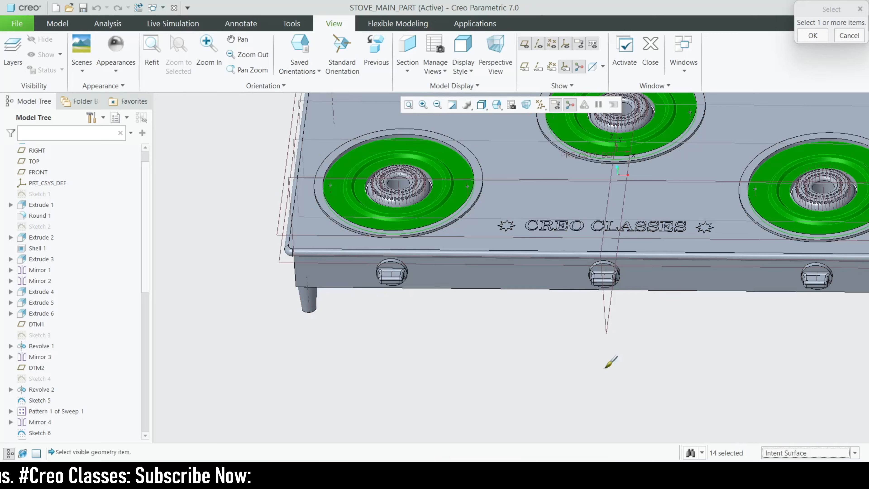
Step: Add the remaining rim and wall surfaces of the three burner trays to the appearance selection
scroll(352, 244, "up", 5)
left_click(354, 248, "ctrl")
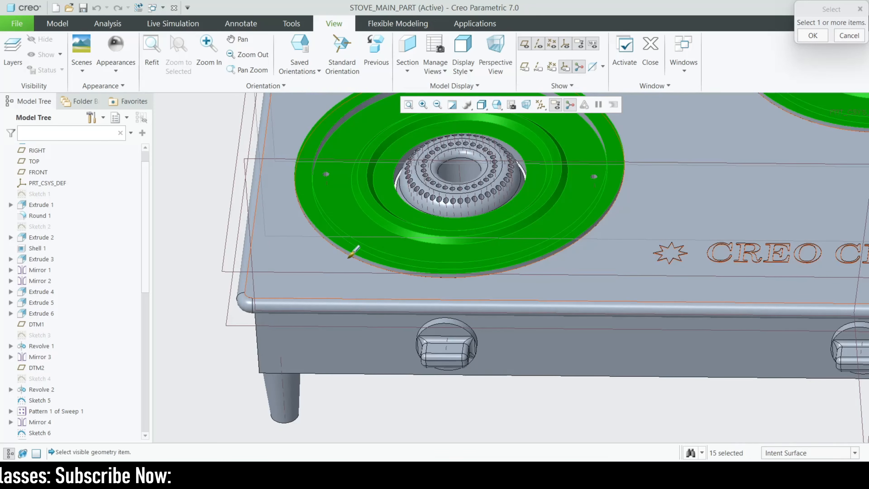
left_click(356, 253, "ctrl")
scroll(240, 263, "down", 4)
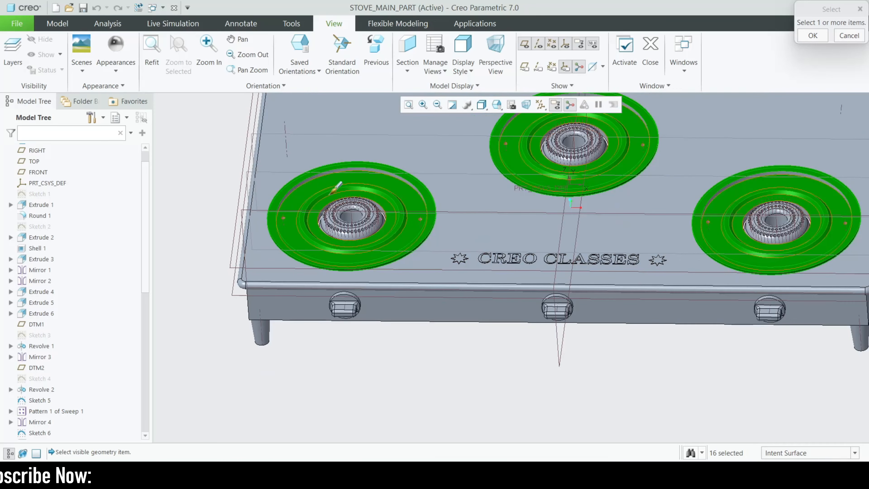
scroll(331, 190, "up", 3)
left_click(370, 167, "ctrl")
scroll(345, 198, "down", 4)
middle_click_drag(566, 269, 547, 226)
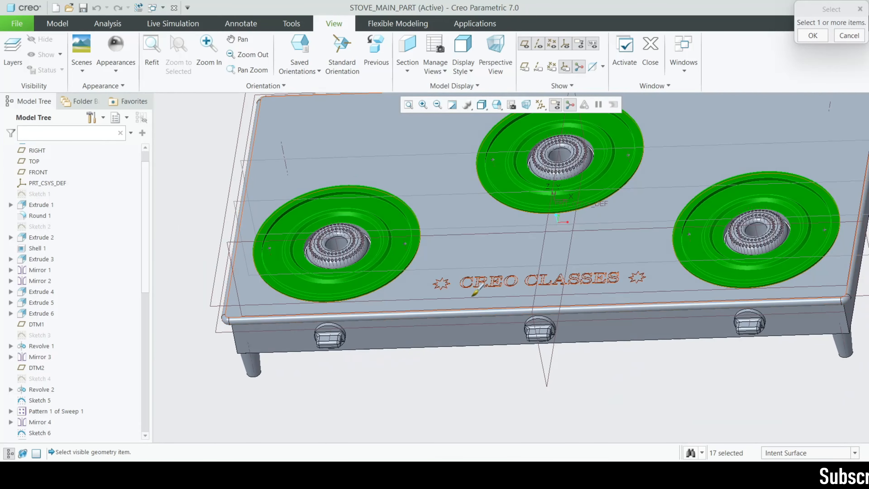
Step: Add the top faces of the CREO CLASSES lettering and both stars, plus the letters' side walls, to the appearance selection
scroll(450, 265, "up", 6)
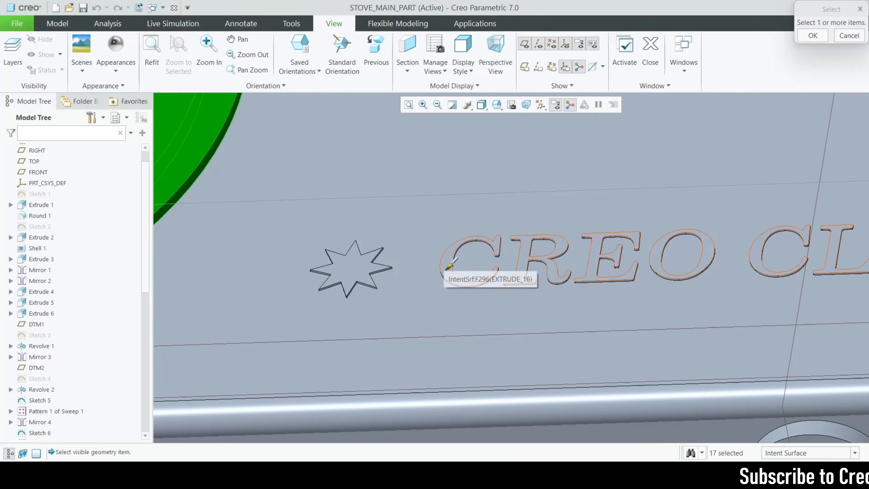
scroll(449, 265, "up", 2)
left_click(352, 265, "ctrl")
scroll(352, 265, "down", 5)
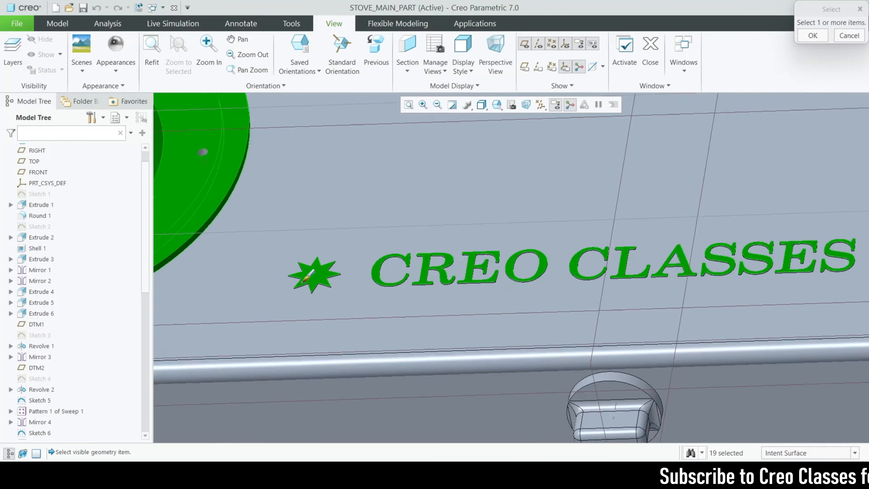
scroll(542, 280, "up", 6)
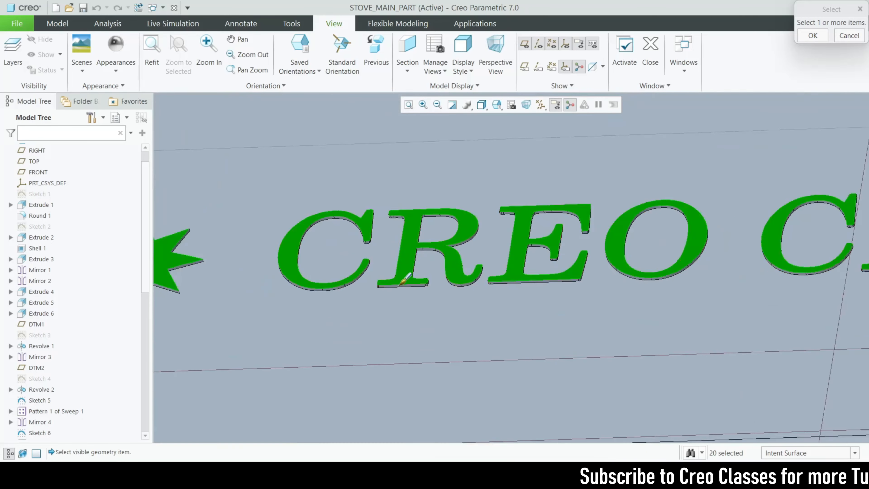
scroll(419, 262, "down", 8)
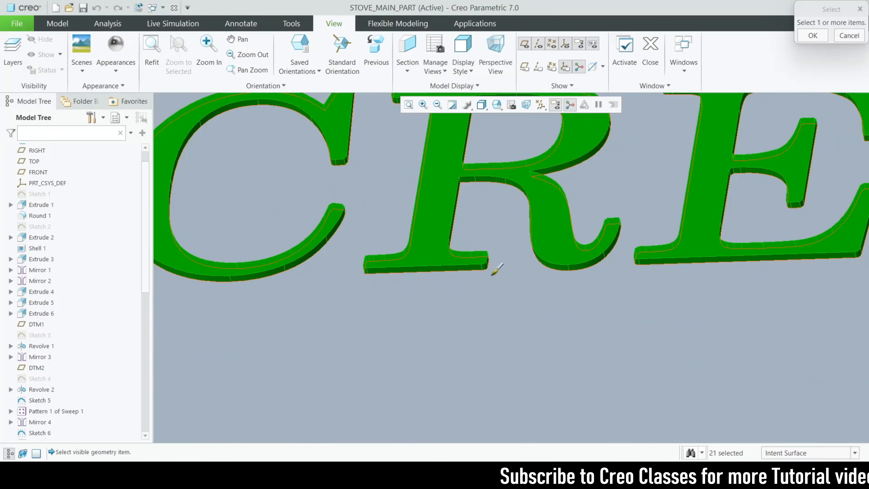
left_click(241, 267, "ctrl")
Step: Add the side walls of both stars beside the lettering to the appearance selection
scroll(241, 267, "up", 5)
scroll(245, 249, "up", 2)
left_click(242, 243, "ctrl")
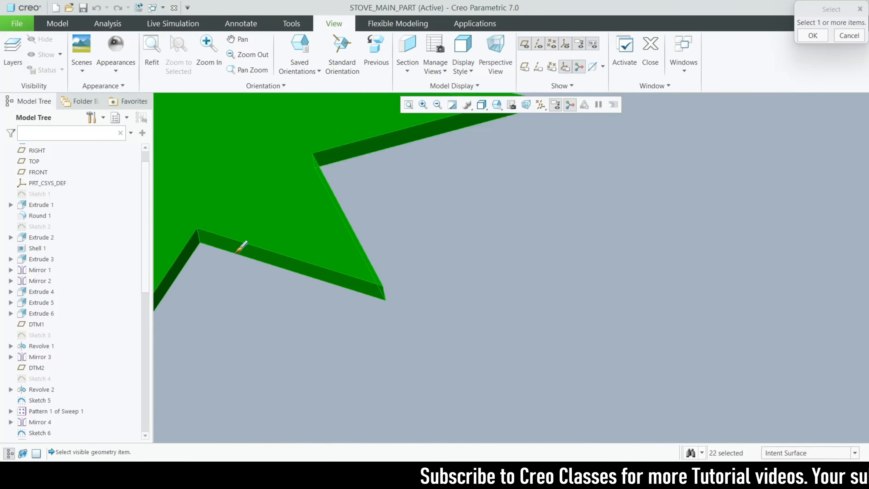
scroll(241, 244, "down", 8)
scroll(630, 237, "up", 6)
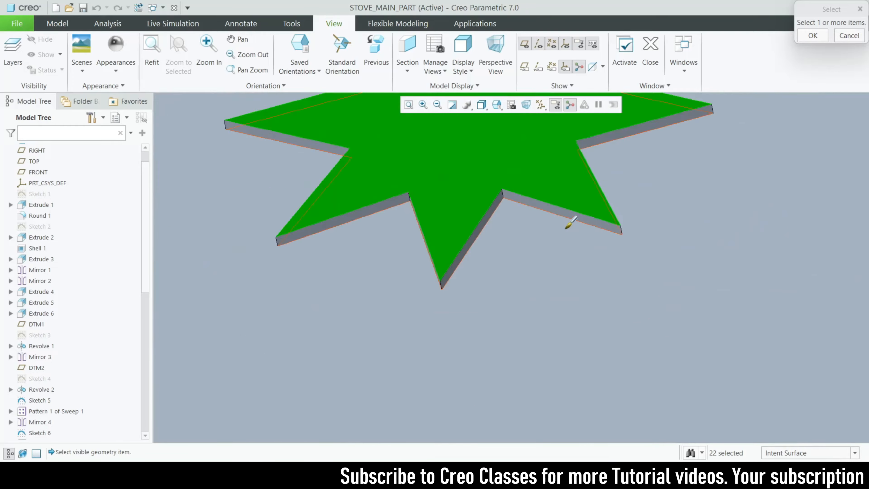
left_click(597, 243, "ctrl")
scroll(598, 243, "down", 2)
Step: Add the four support rods under the front burner beside the lettering to the appearance selection
scroll(598, 243, "down", 10)
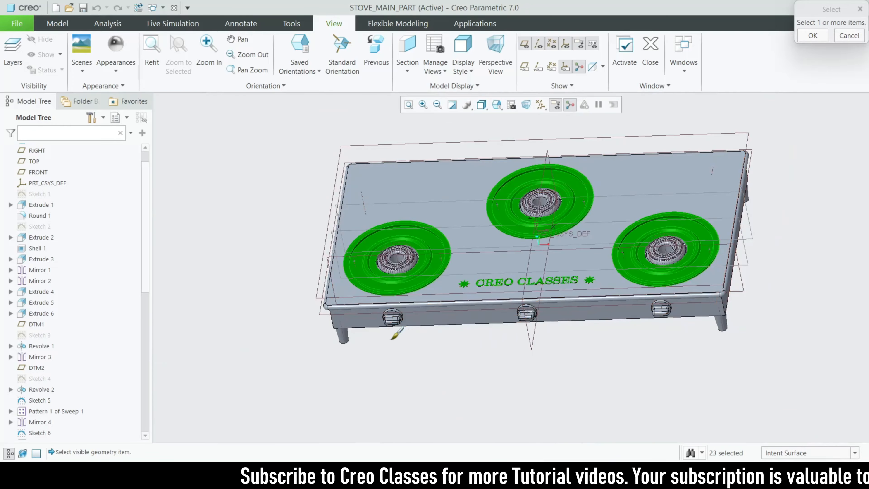
middle_click_drag(437, 359, 424, 247)
scroll(376, 228, "up", 8)
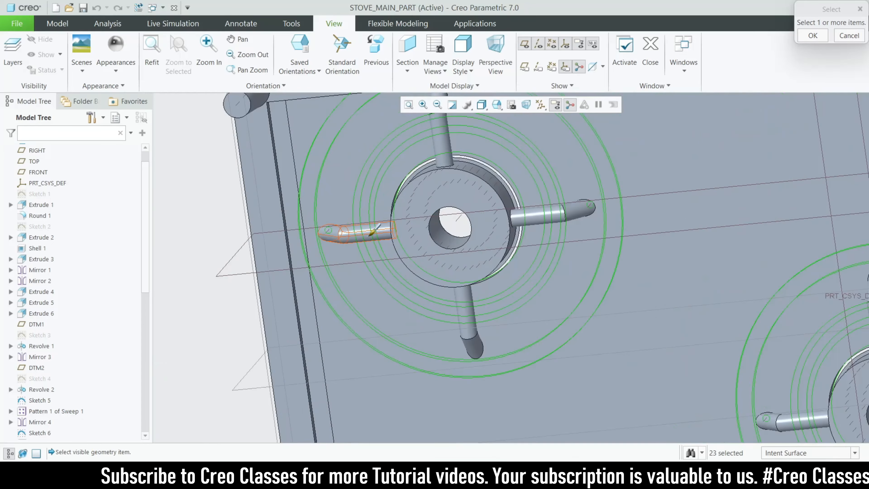
left_click(372, 230, "ctrl")
left_click(661, 209, "ctrl")
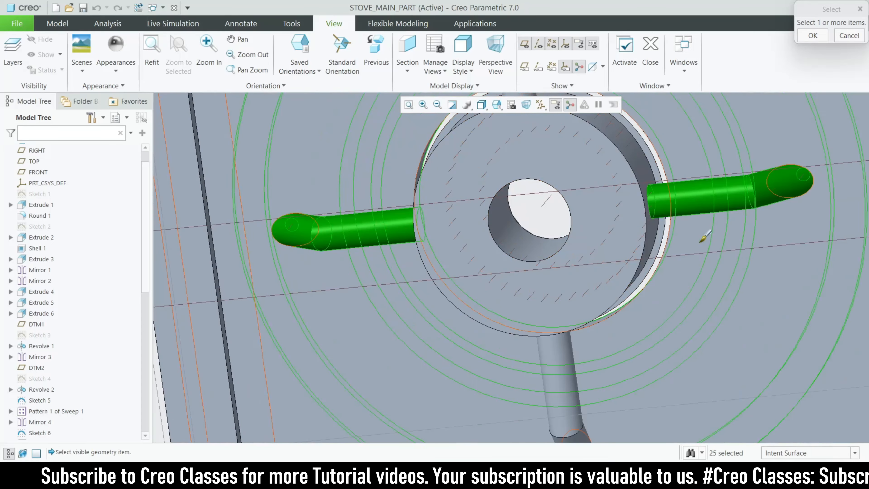
left_click(587, 366, "ctrl")
scroll(591, 363, "down", 5)
left_click(544, 221, "ctrl")
scroll(456, 252, "down", 5)
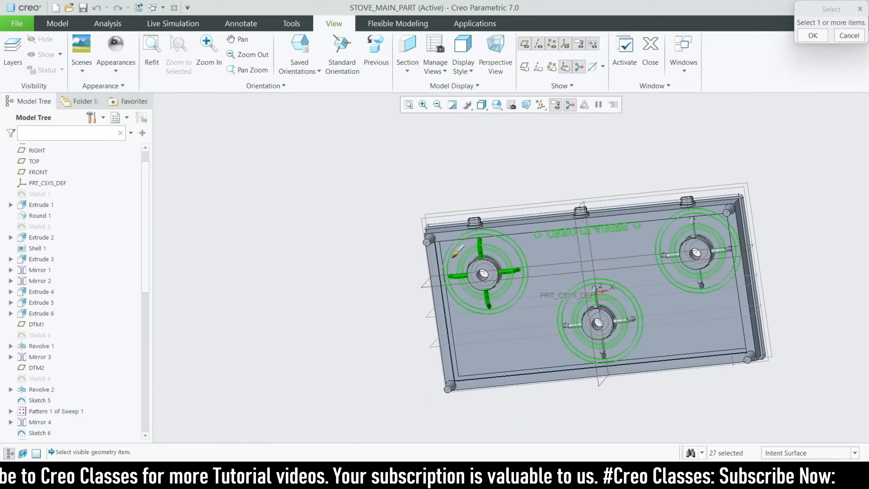
Step: Add the support rods under the other two burners to the selection and apply the appearance to all selected surfaces
scroll(587, 330, "up", 5)
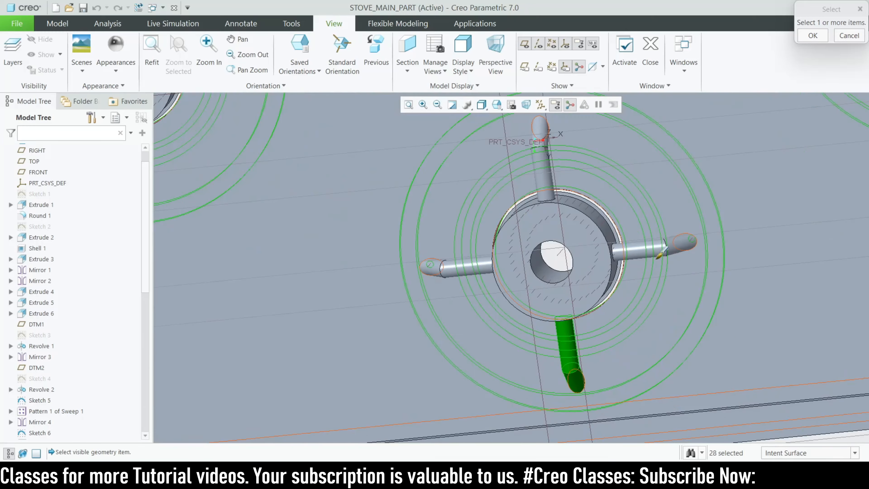
left_click(474, 262, "ctrl")
scroll(474, 261, "down", 5)
scroll(625, 182, "up", 5)
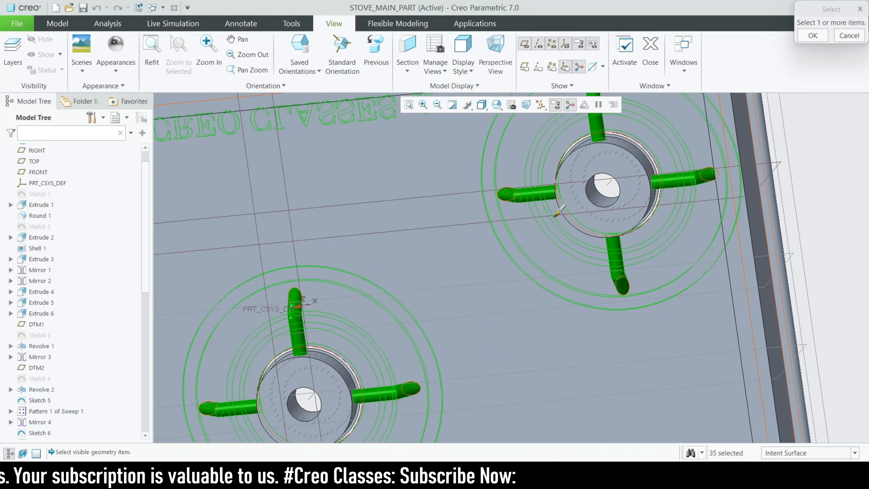
scroll(646, 240, "down", 3)
middle_click_drag(647, 241, 661, 350)
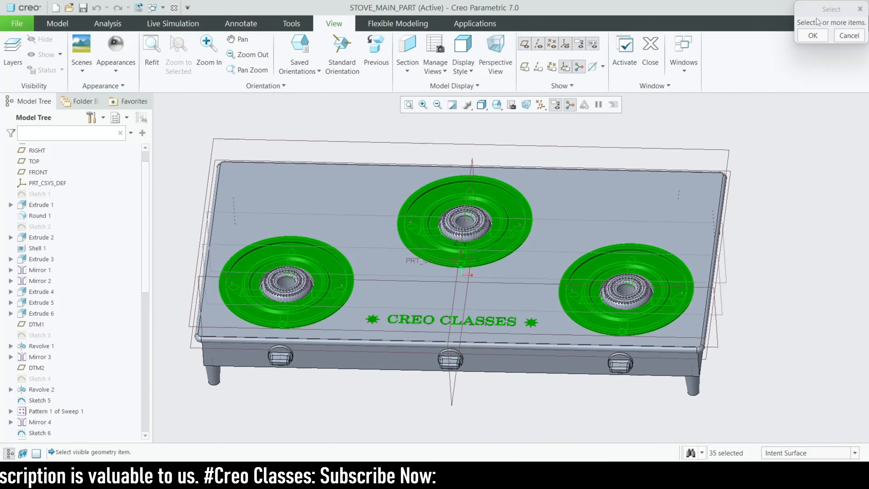
left_click(816, 36)
Step: Preview the stove in Shading With Reflections and return to Shading With Edges
left_click(485, 108)
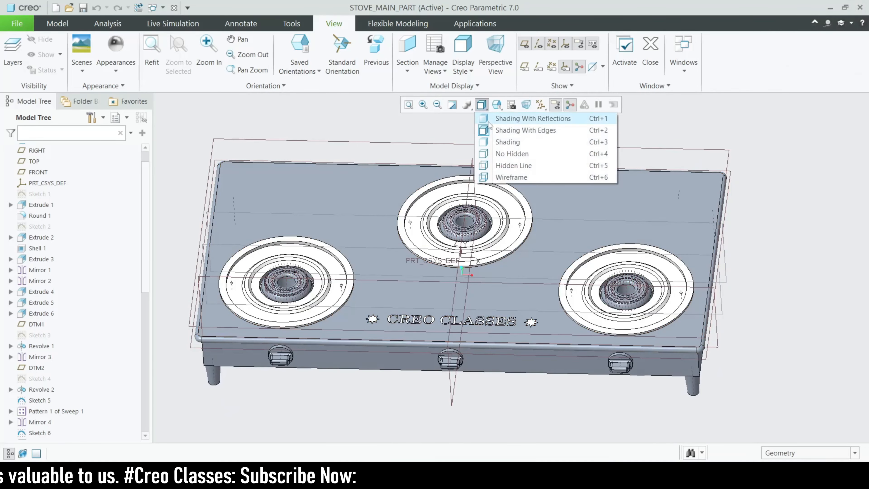
left_click(513, 120)
mouse_move(546, 218)
middle_mouse_down()
mouse_move(558, 264)
mouse_move(566, 142)
mouse_move(531, 197)
mouse_move(537, 215)
mouse_move(492, 255)
mouse_move(518, 249)
middle_mouse_up()
left_click(496, 104)
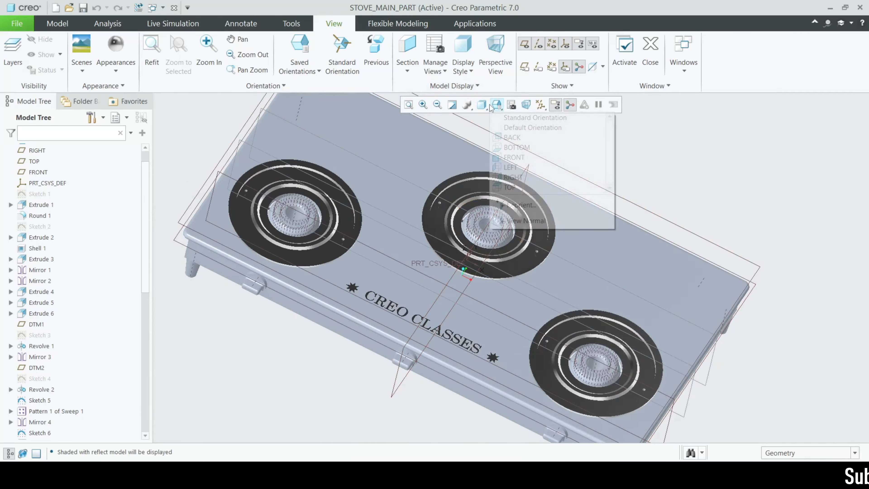
left_click(481, 104)
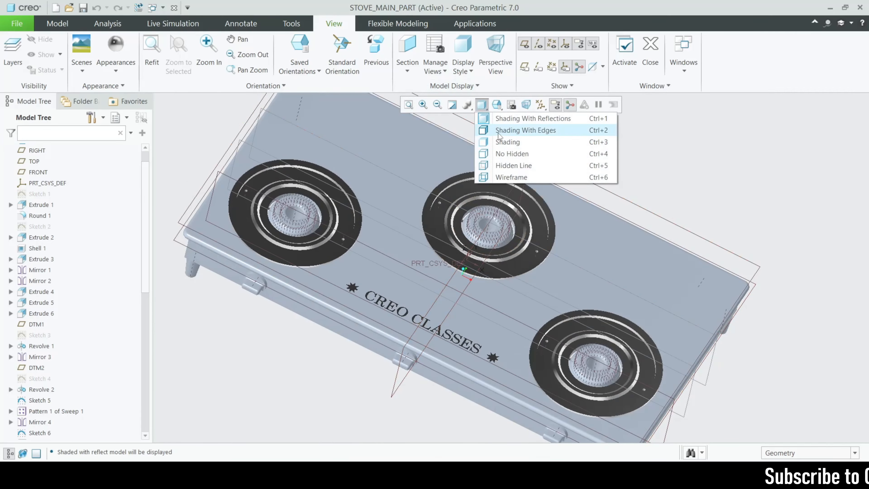
left_click(520, 128)
middle_click_drag(462, 267, 460, 208)
key("ctrl+d")
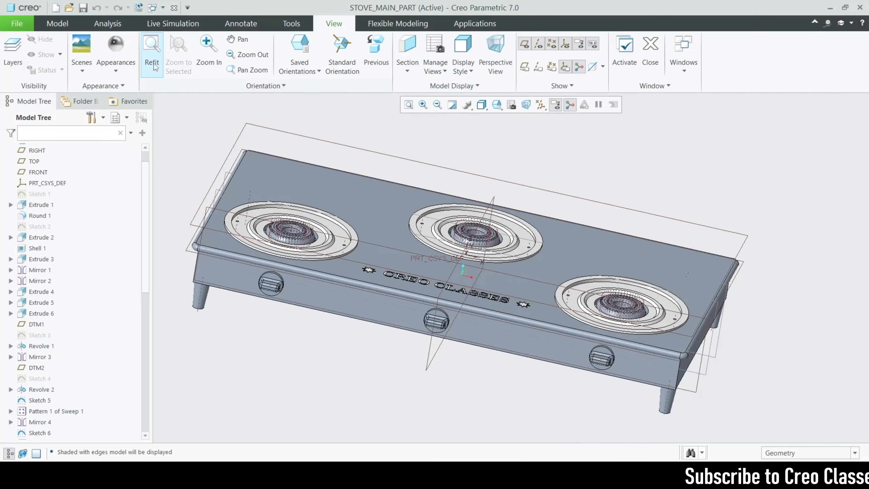
Step: Start assigning the current appearance with the Intent Surface filter and select the outer side walls of the stove body
left_click(115, 46)
left_click(761, 453)
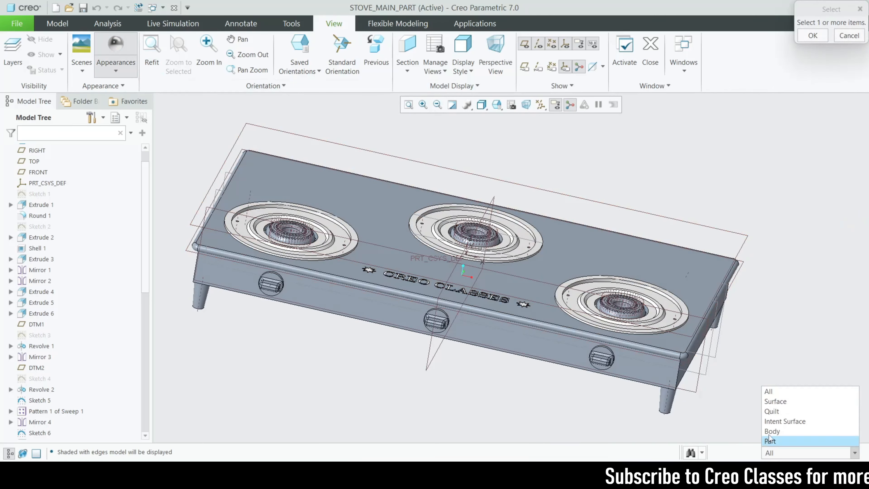
left_click(774, 429)
left_click(778, 453)
left_click(779, 422)
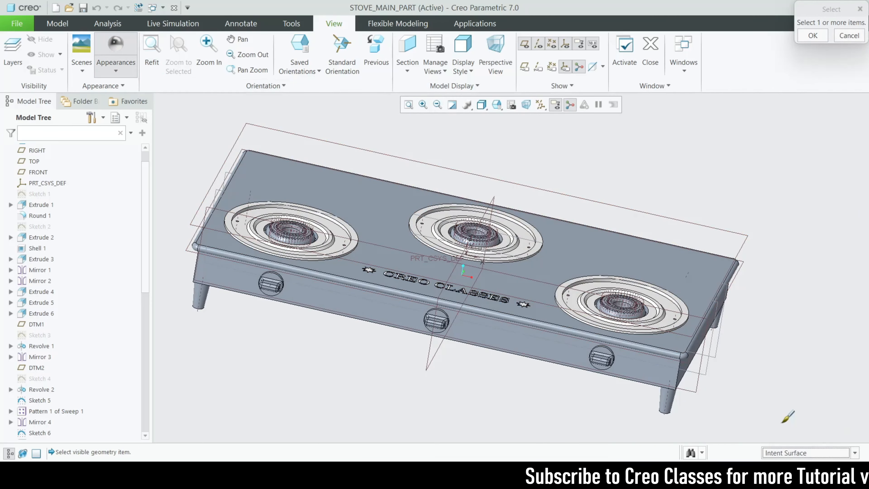
scroll(490, 370, "down", 3)
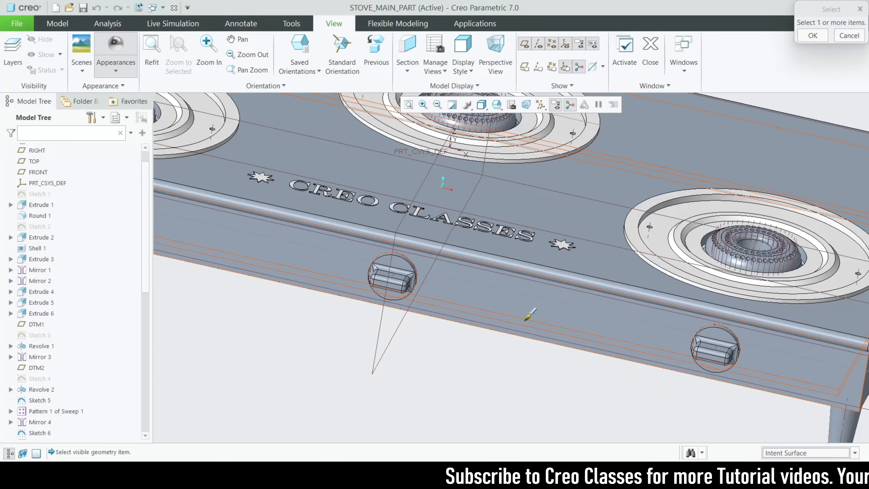
left_click(556, 297)
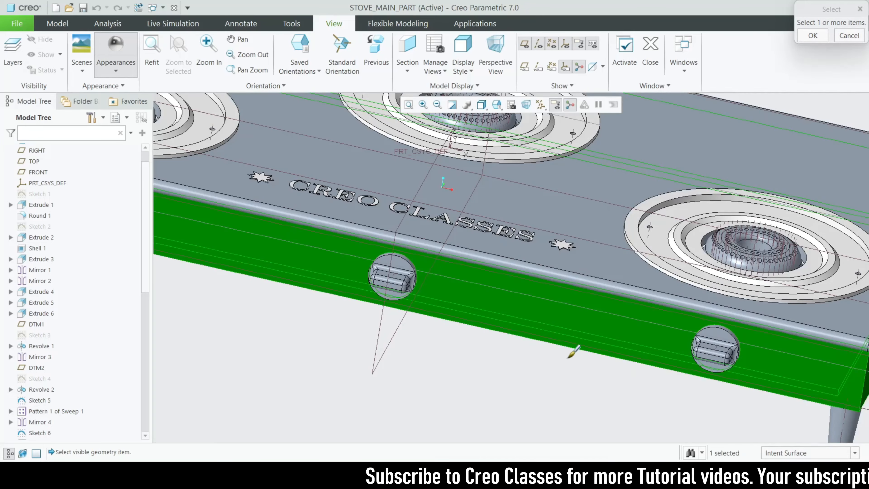
middle_click_drag(572, 353, 529, 303)
scroll(628, 333, "down", 3)
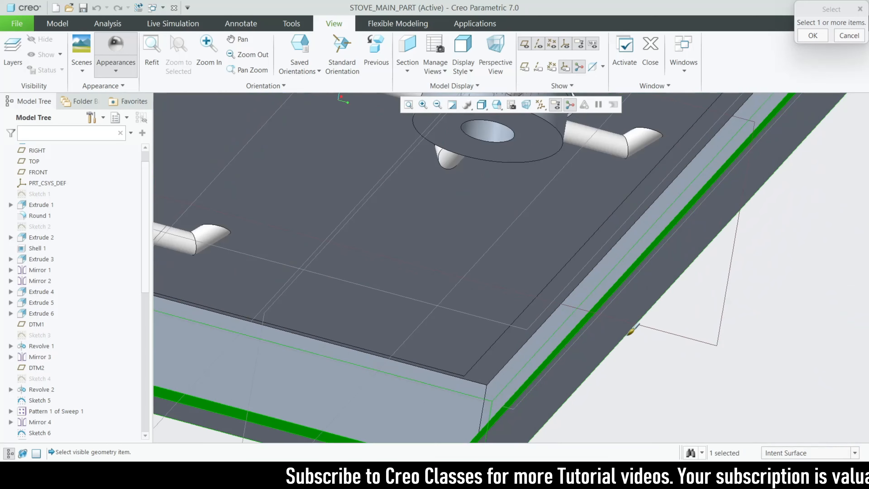
Step: Add the stove body's bottom rim and inner walls to the selection and apply the appearance
left_click(601, 342, "ctrl")
middle_click_drag(578, 344, 594, 352)
left_click(464, 228, "ctrl")
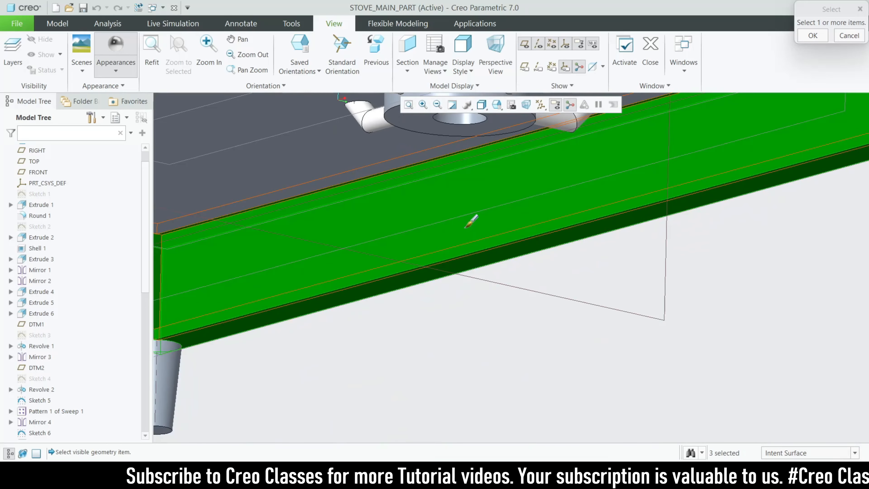
scroll(548, 249, "up", 3)
middle_click_drag(422, 274, 452, 335)
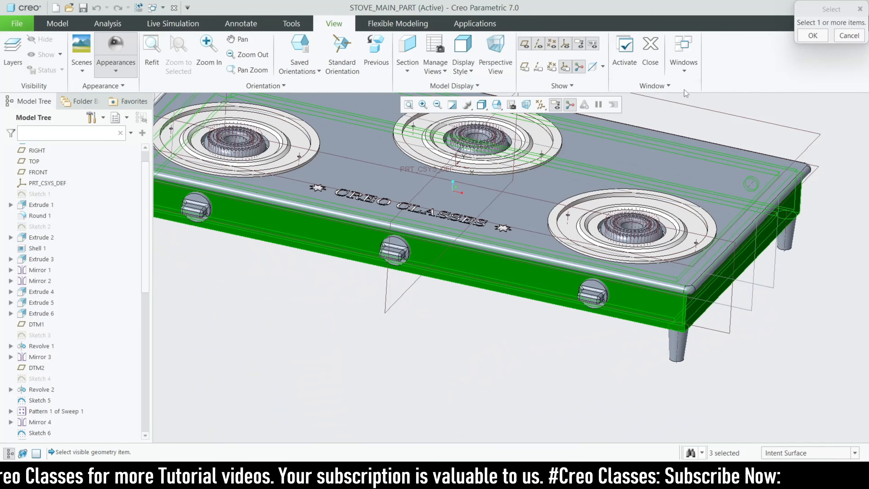
left_click(822, 35)
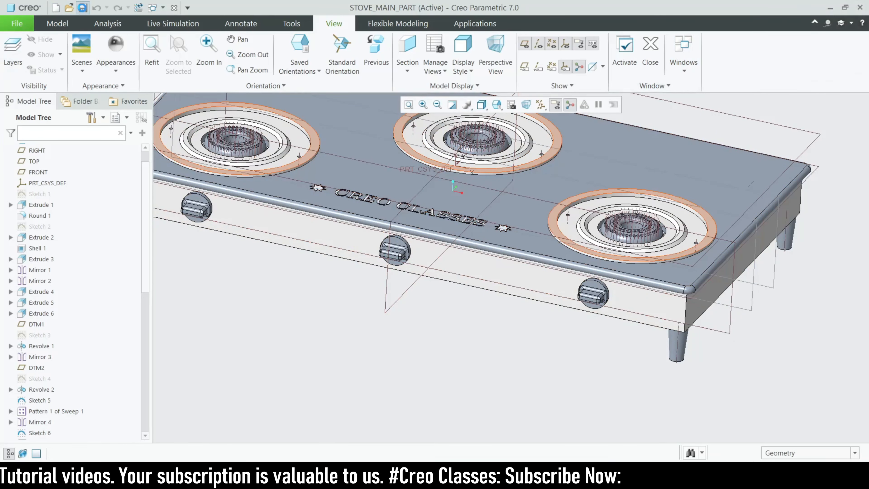
Step: Save the part and check the complete stove in FINAL_ASM_GAS_STOVE.ASM before returning to STOVE_MAIN_PART.PRT
left_click(82, 8)
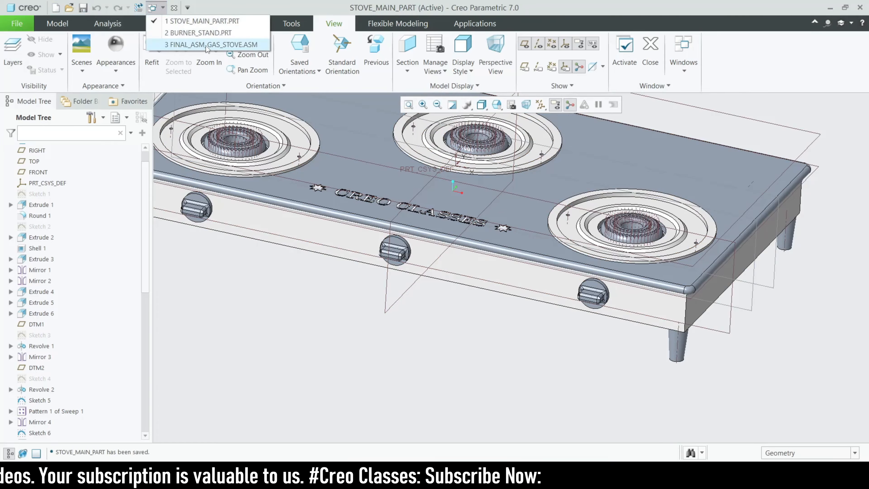
left_click(205, 45)
middle_click_drag(383, 347, 378, 329)
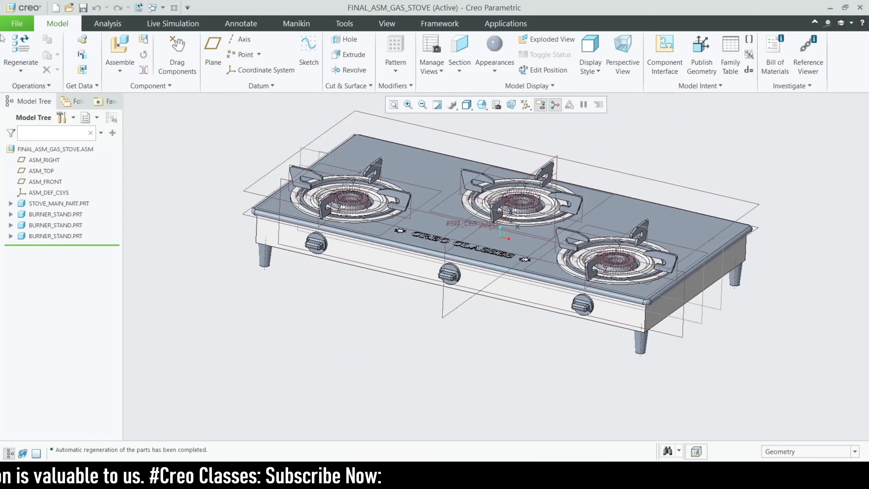
left_click(139, 8)
left_click(198, 20)
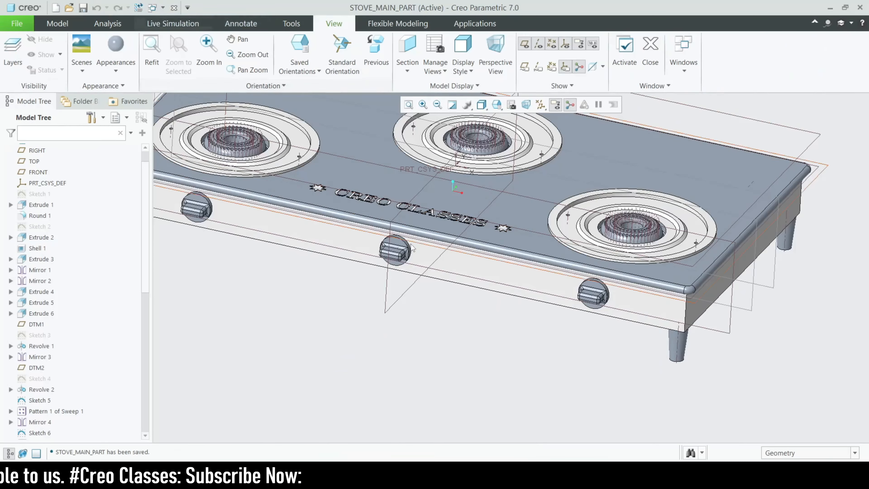
Step: Apply the black Fabric.dmt library appearance to the whole stove part using the Part filter
left_click(107, 70)
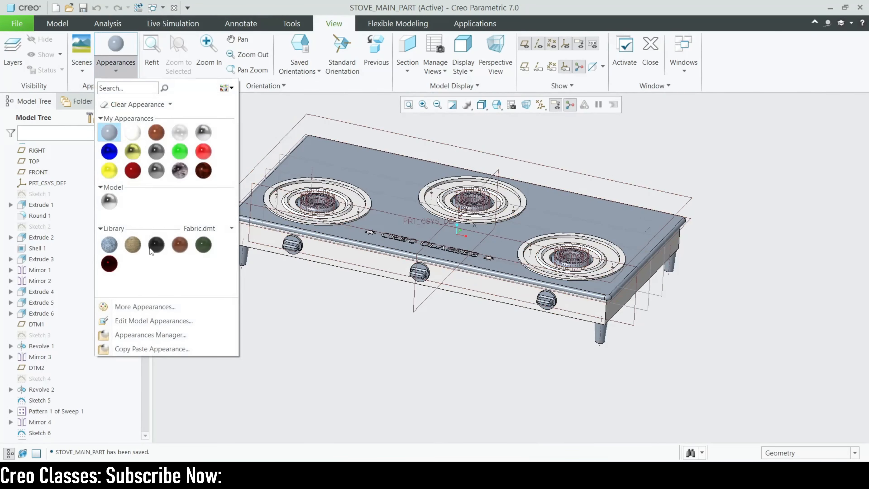
left_click(156, 245)
left_click(794, 453)
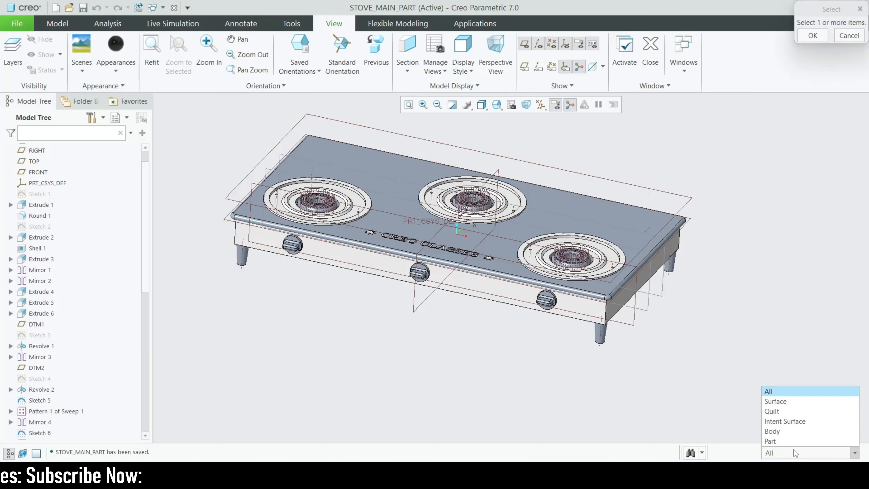
left_click(794, 452)
left_click(787, 442)
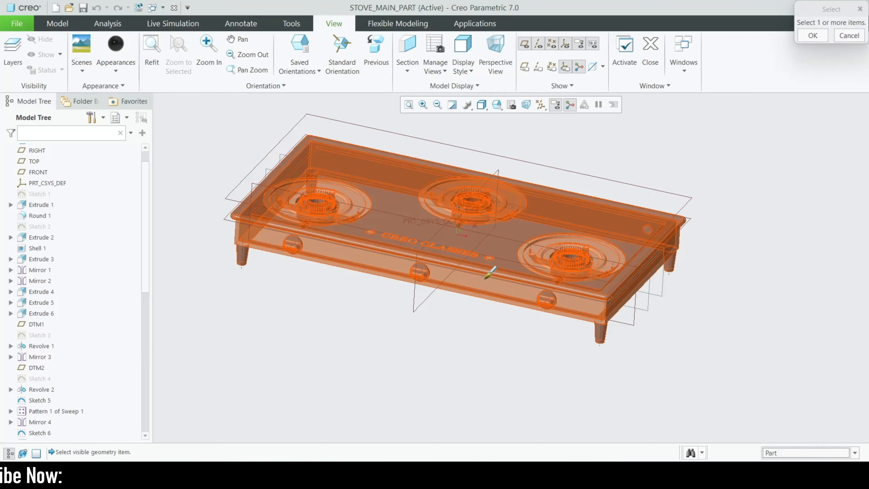
left_click(485, 264)
left_click(812, 38)
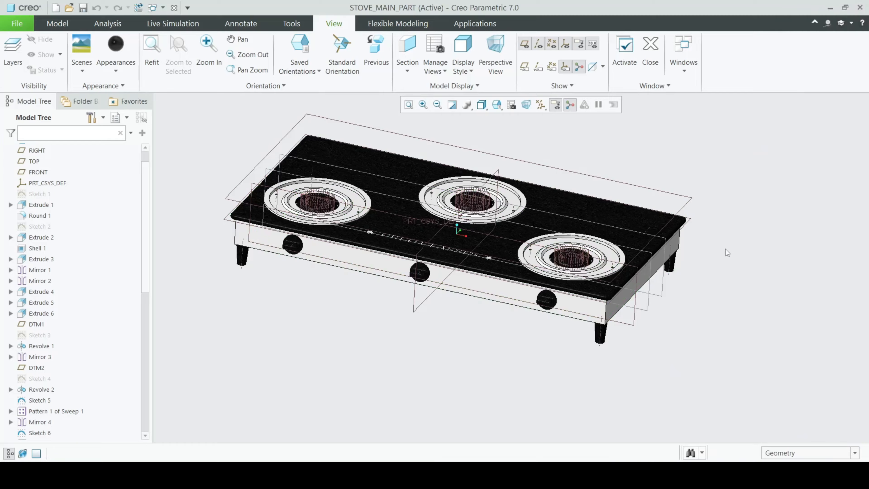
middle_click_drag(723, 248, 718, 265)
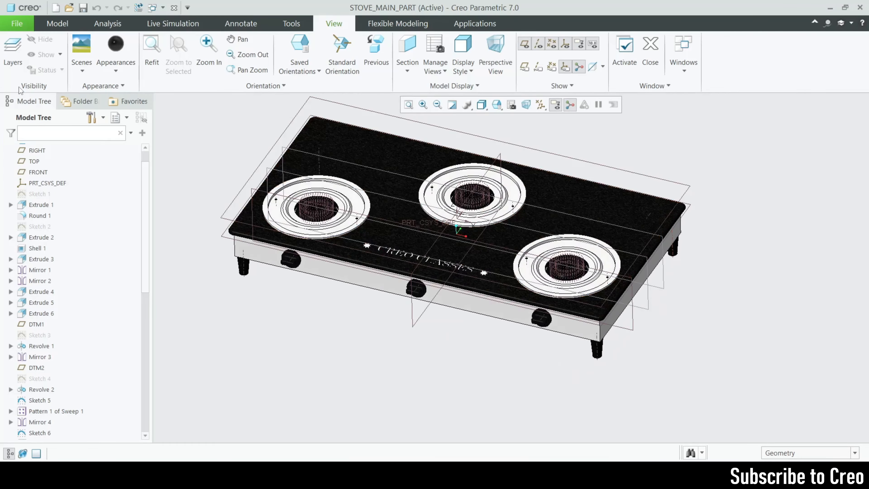
Step: Apply the first Composite.dmt library appearance to the leftmost burner head using the Intent Surface filter
left_click(113, 71)
left_click(210, 228)
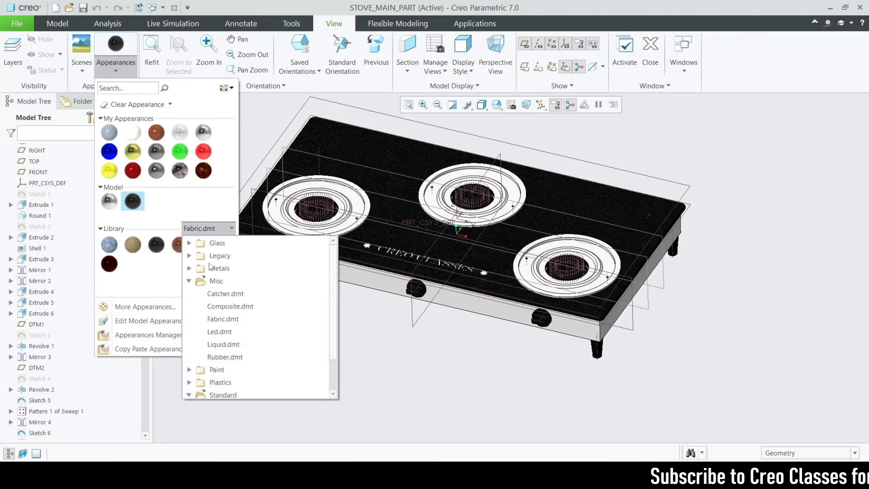
left_click(229, 307)
left_click(104, 248)
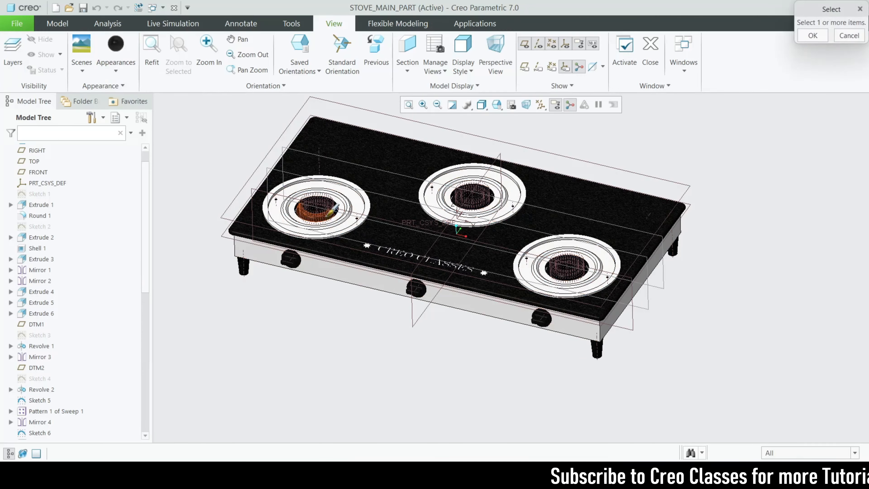
scroll(312, 212, "down", 8)
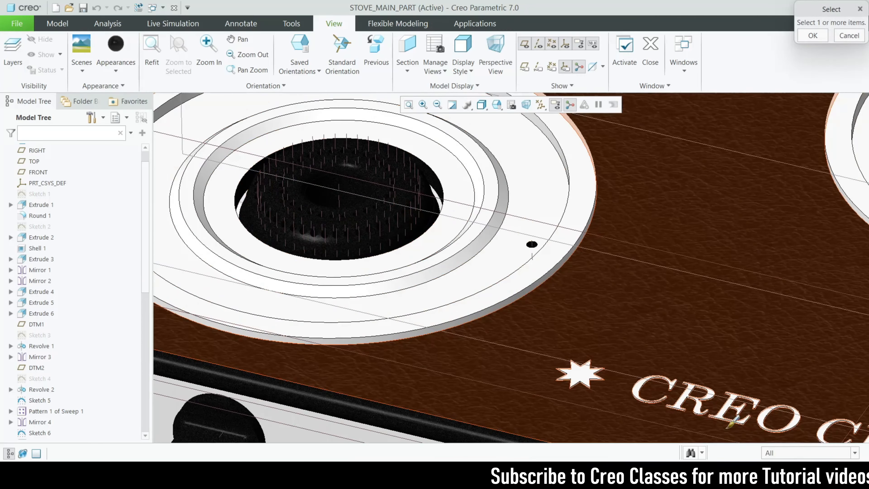
left_click(797, 453)
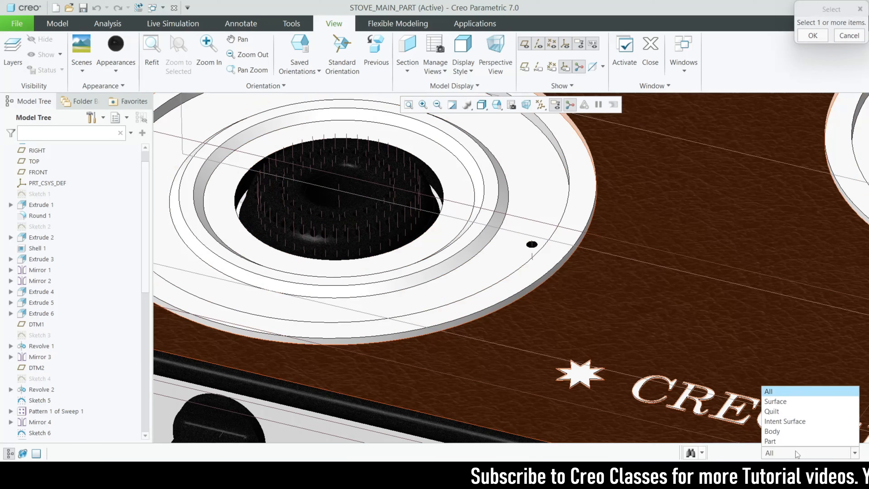
left_click(794, 422)
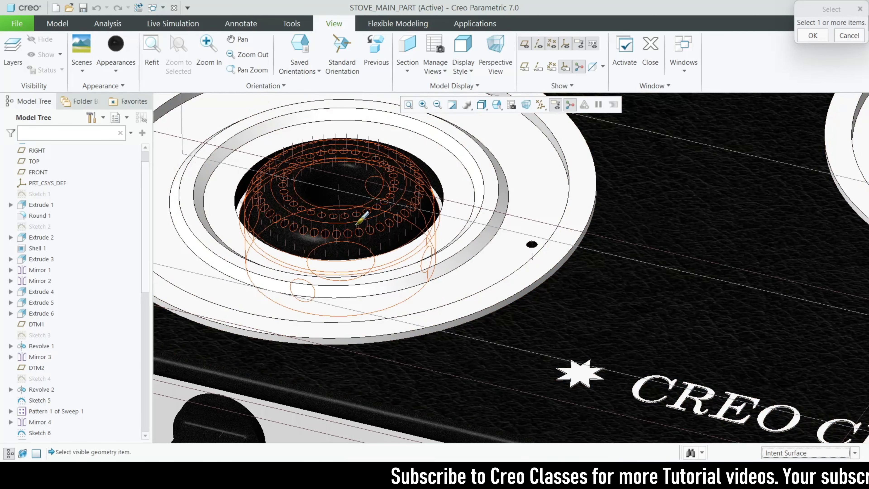
left_click(358, 222)
left_click(812, 36)
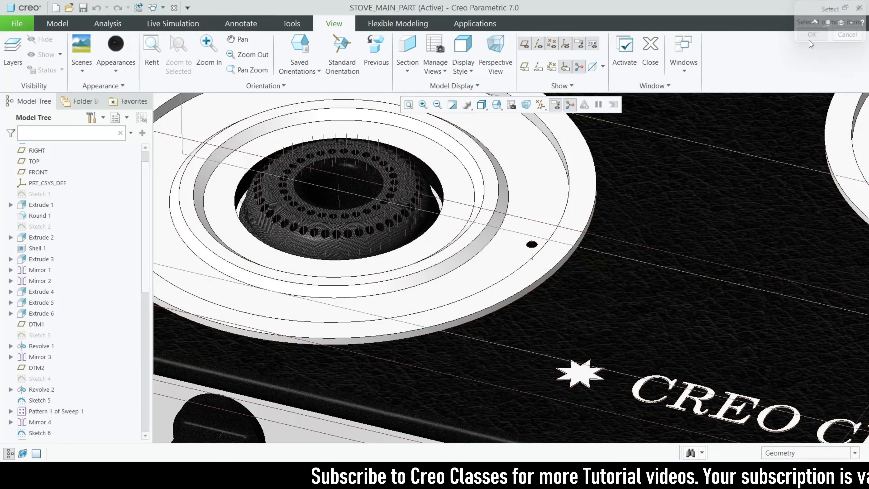
Step: Set the display style to Shading With Reflections and view the whole stove
left_click(482, 105)
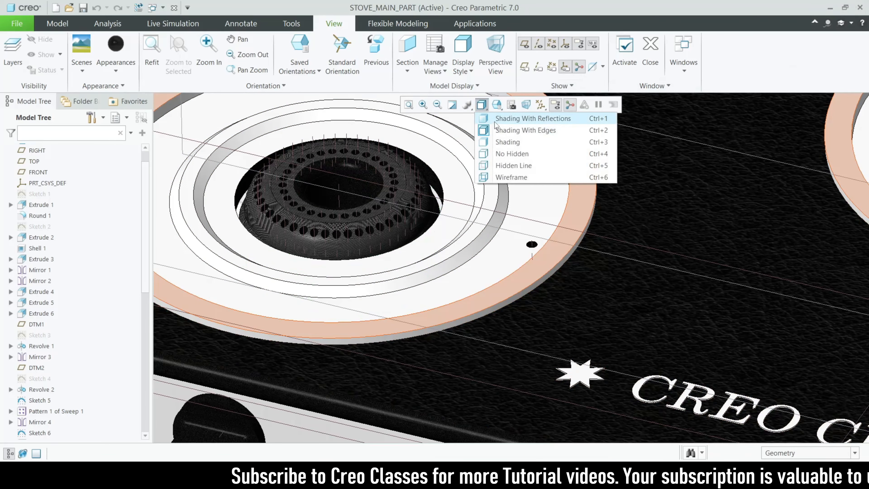
left_click(485, 120)
scroll(316, 257, "down", 10)
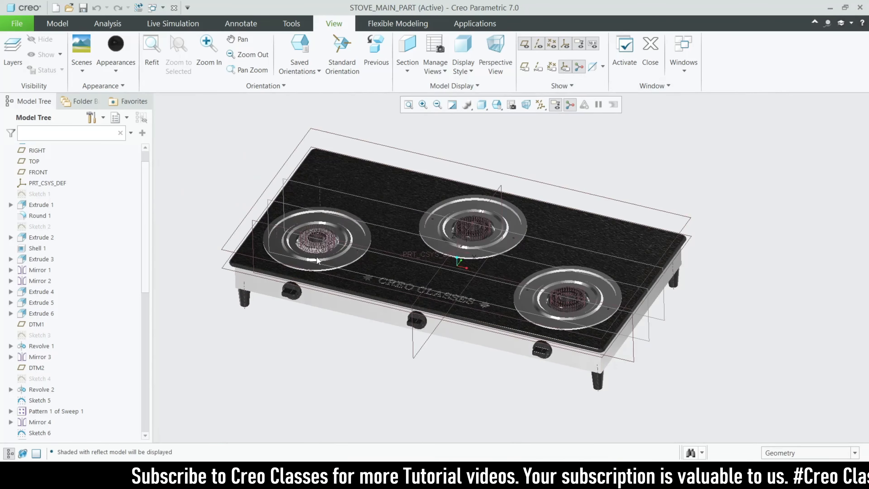
Step: Apply the grey metallic appearance from My Appearances to the leftmost burner head using the Intent Surface filter
mouse_move(316, 257)
middle_mouse_down()
mouse_move(333, 386)
mouse_move(306, 355)
middle_mouse_up()
scroll(310, 273, "up", 10)
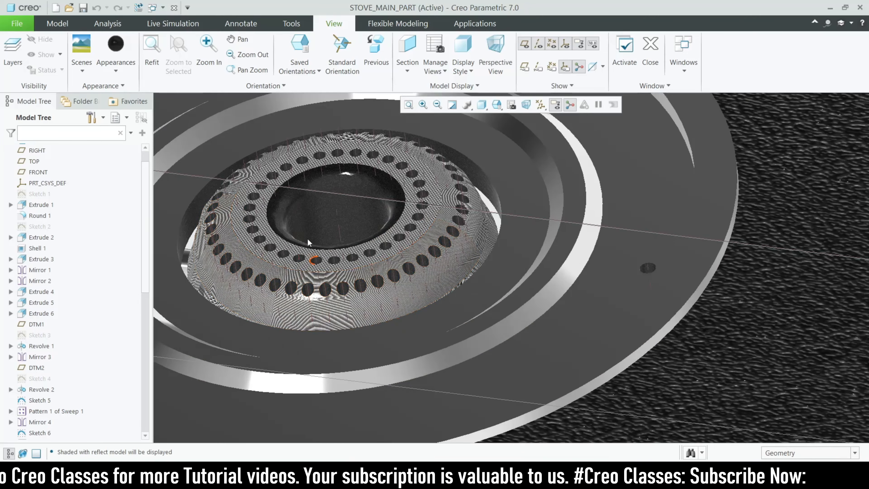
left_click(227, 176)
left_click(115, 67)
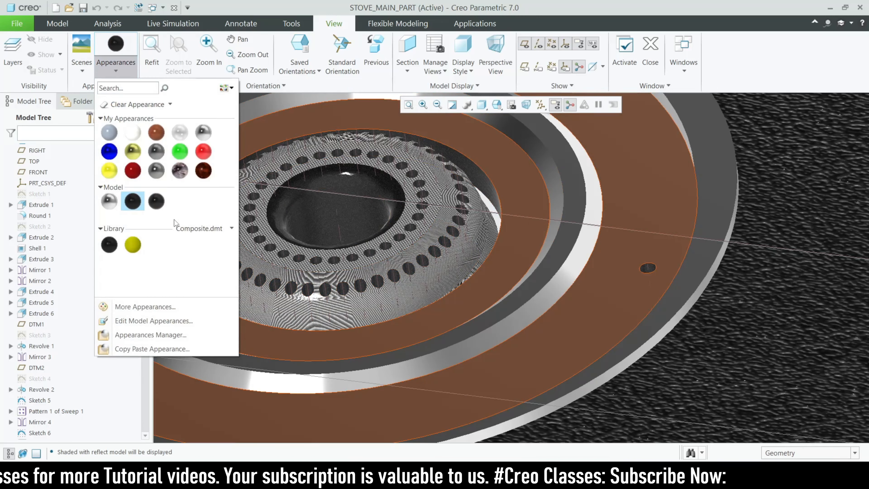
left_click(202, 229)
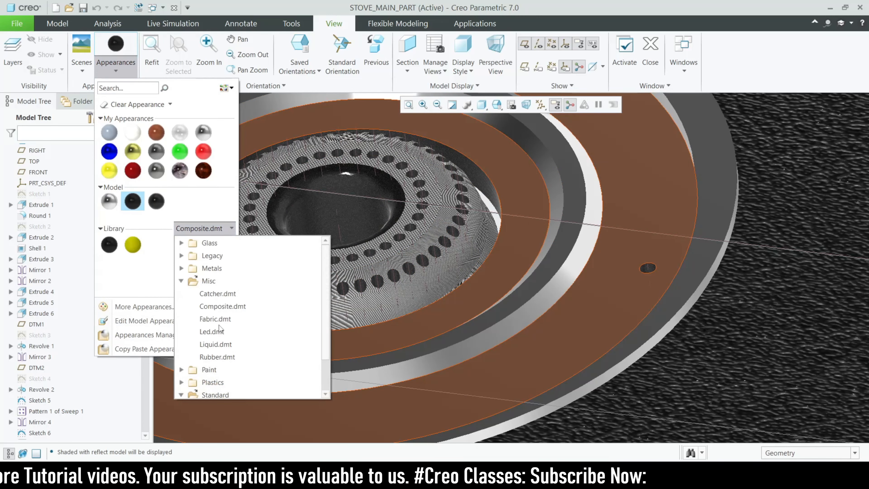
left_click(153, 153)
left_click(152, 152)
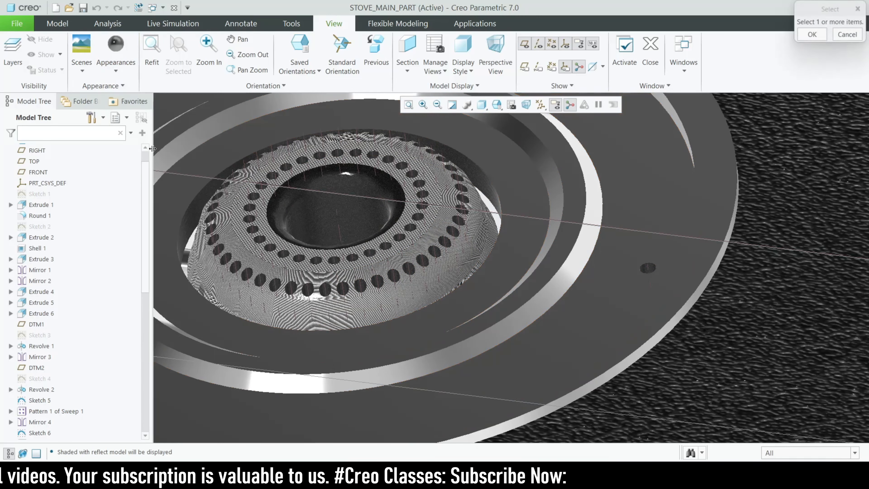
left_click(805, 455)
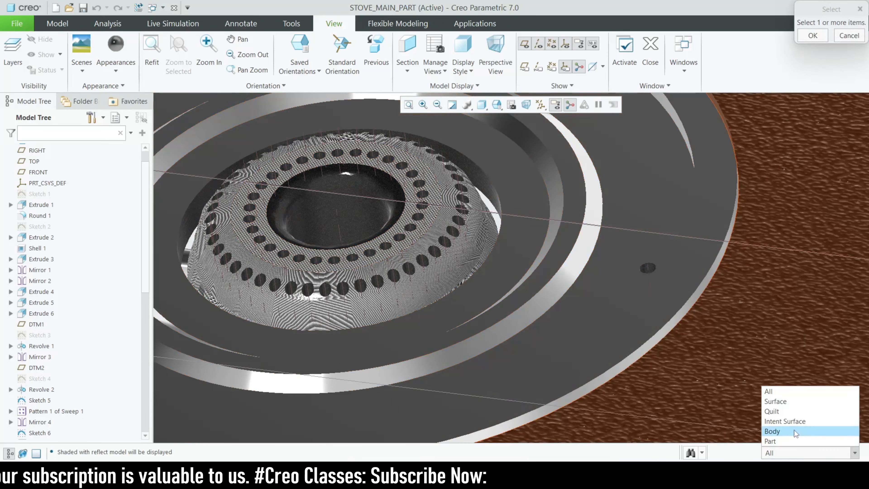
left_click(792, 421)
left_click(350, 292)
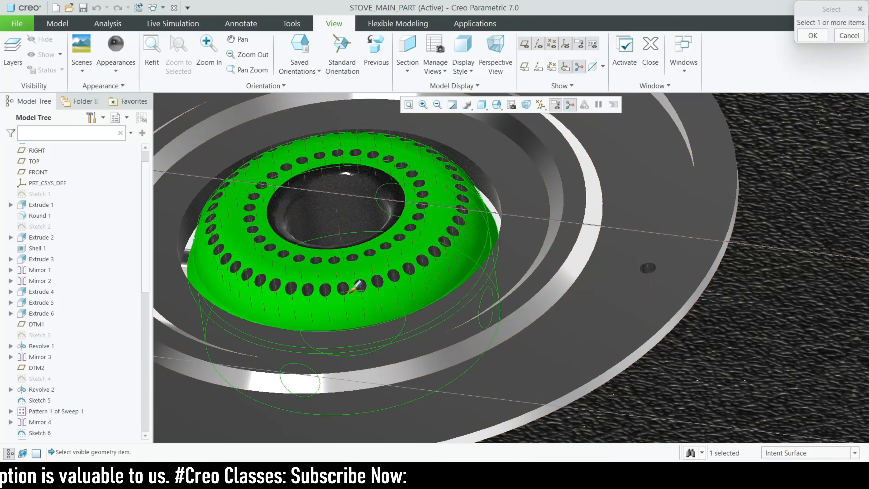
scroll(356, 284, "up", 2)
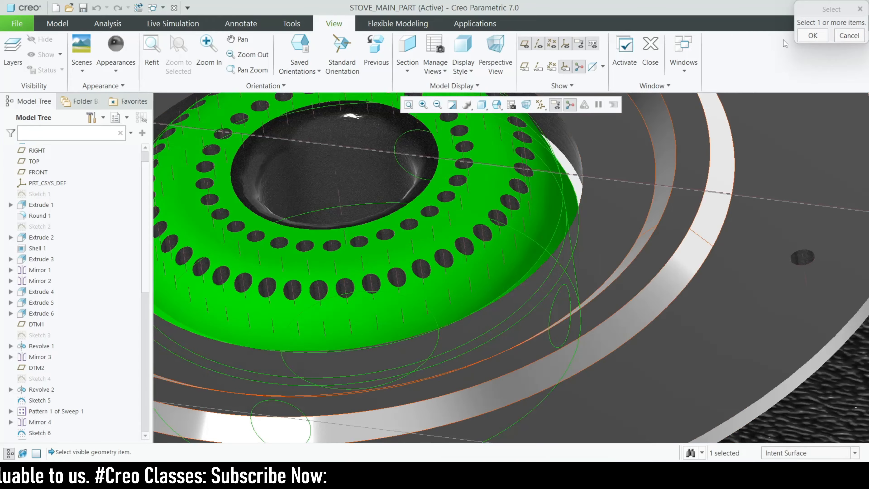
left_click(805, 38)
scroll(290, 249, "down", 5)
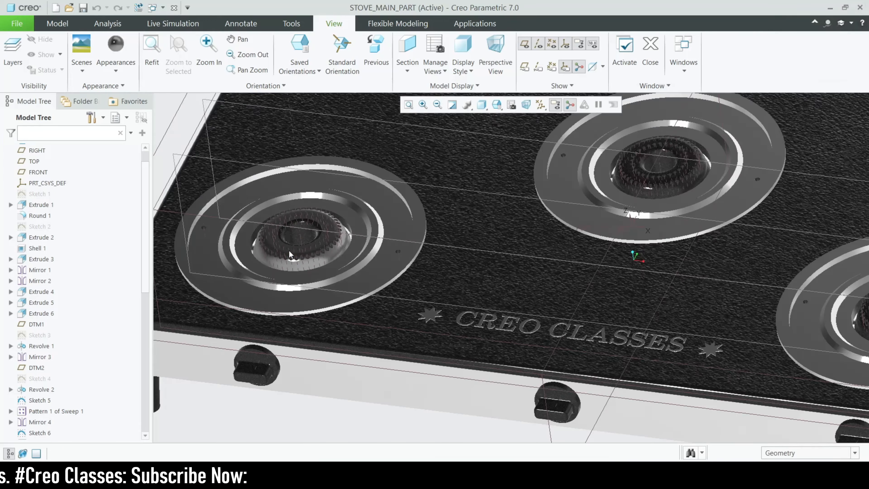
Step: Apply the same grey appearance to the middle and rightmost burner heads and the burners' centre bores using the Intent Surface filter
middle_click_drag(288, 251, 256, 268)
scroll(256, 269, "down", 1)
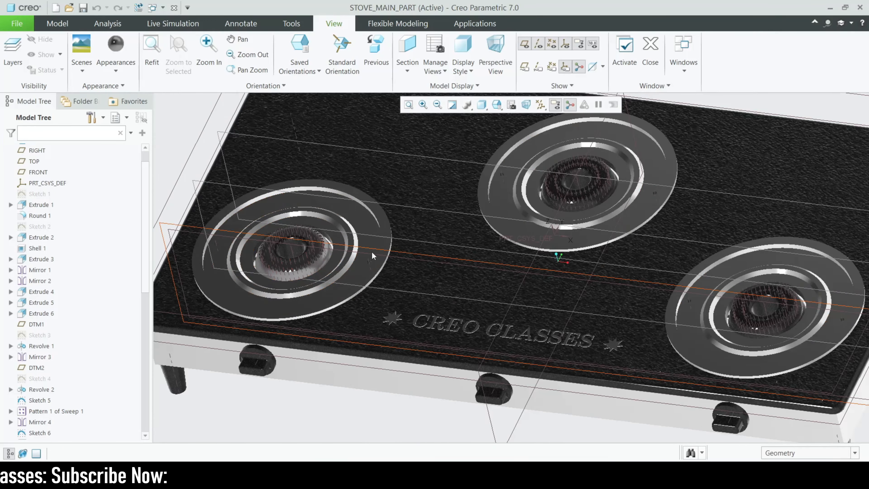
left_click(122, 51)
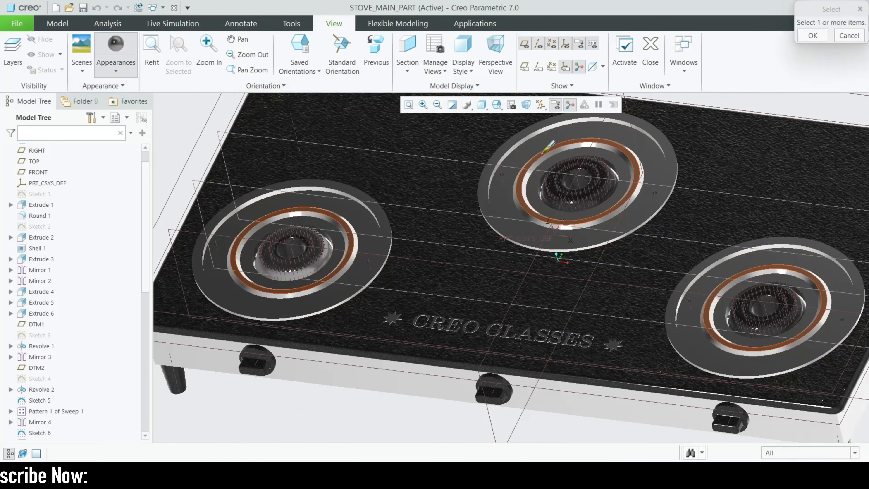
scroll(560, 166, "up", 1)
left_click(809, 449)
left_click(803, 425)
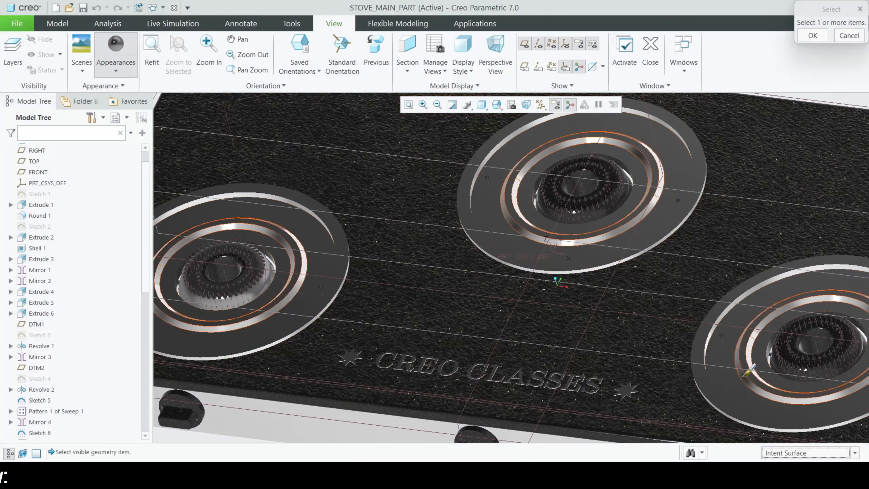
left_click(583, 192)
left_click(794, 361, "ctrl")
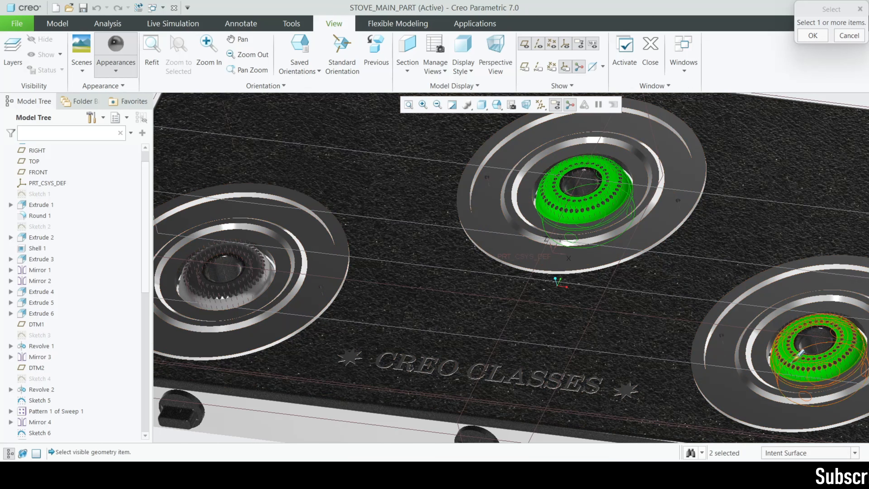
scroll(208, 279, "down", 5)
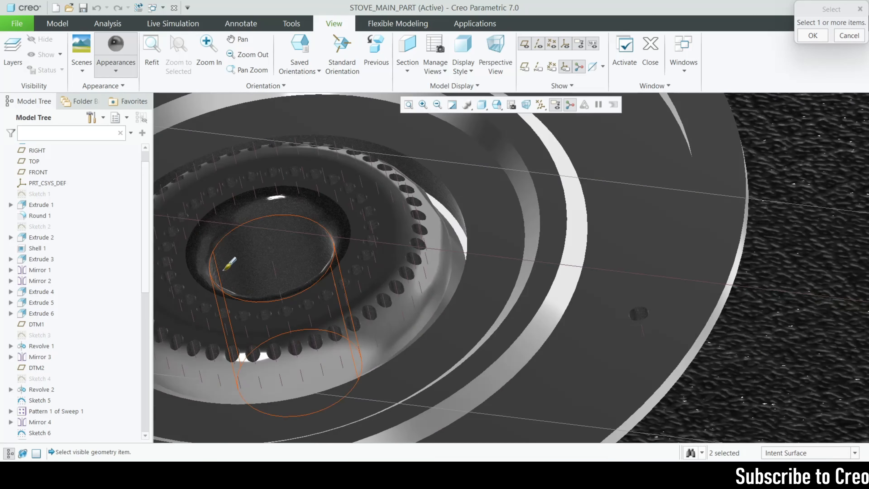
left_click(248, 263, "ctrl")
left_click(261, 212, "ctrl")
scroll(218, 279, "up", 5)
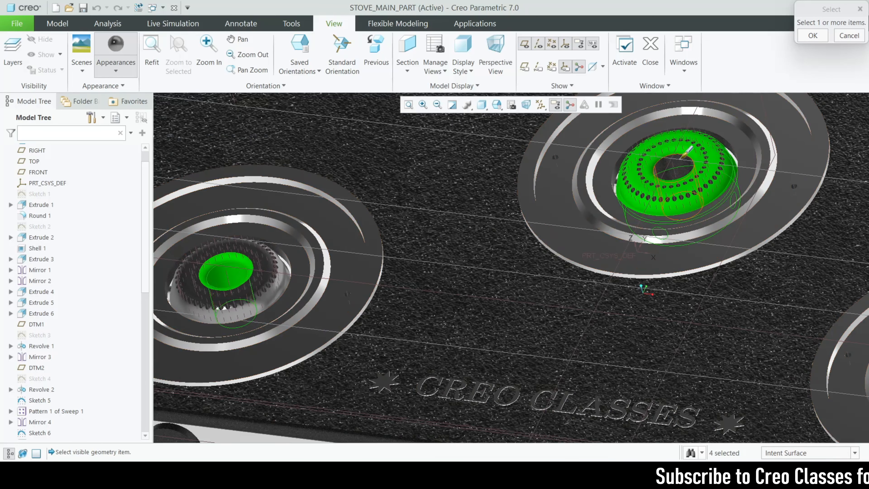
scroll(686, 158, "up", 5)
scroll(719, 319, "down", 5)
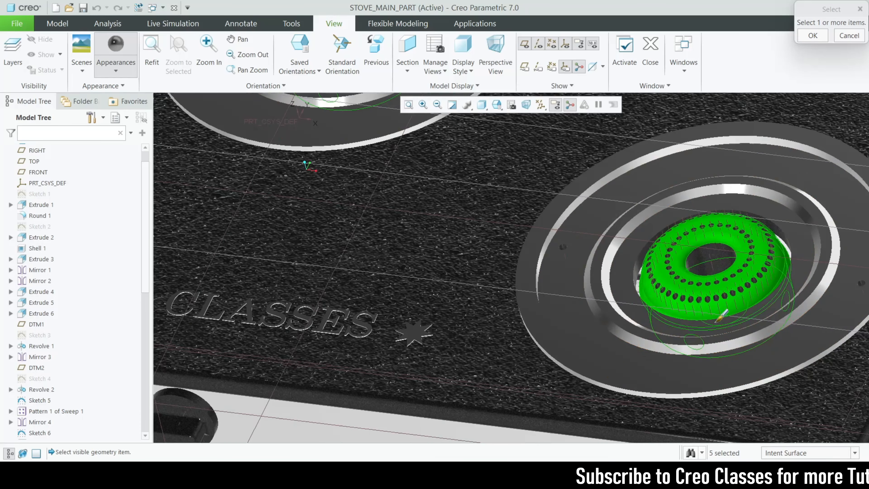
left_click(813, 35)
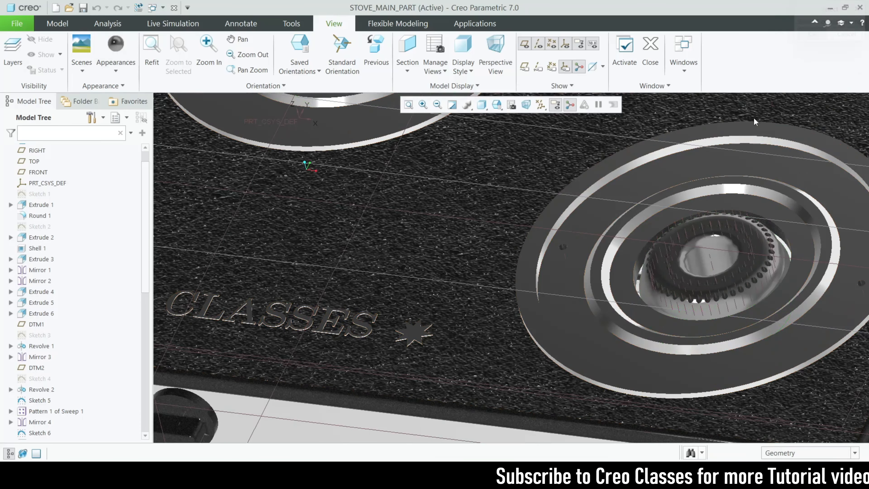
Step: Set the display style to Shading With Edges and view the whole stove
scroll(535, 312, "up", 5)
scroll(415, 239, "down", 5)
left_click(482, 104)
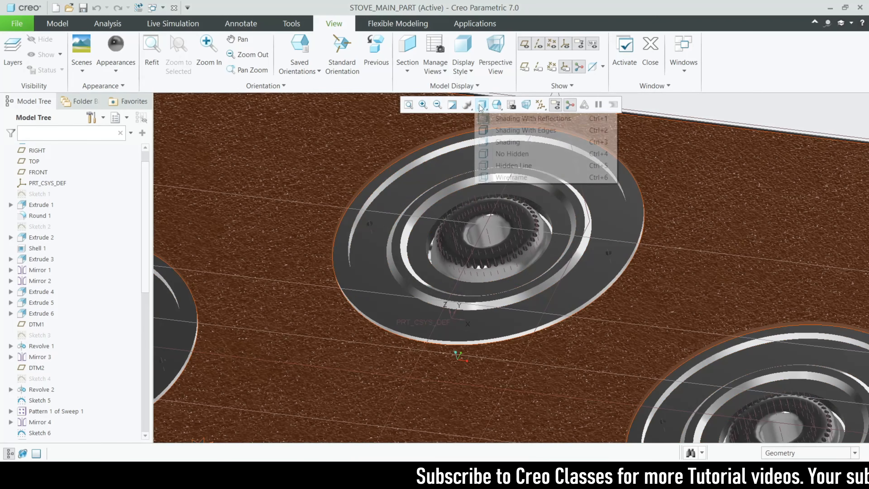
left_click(516, 122)
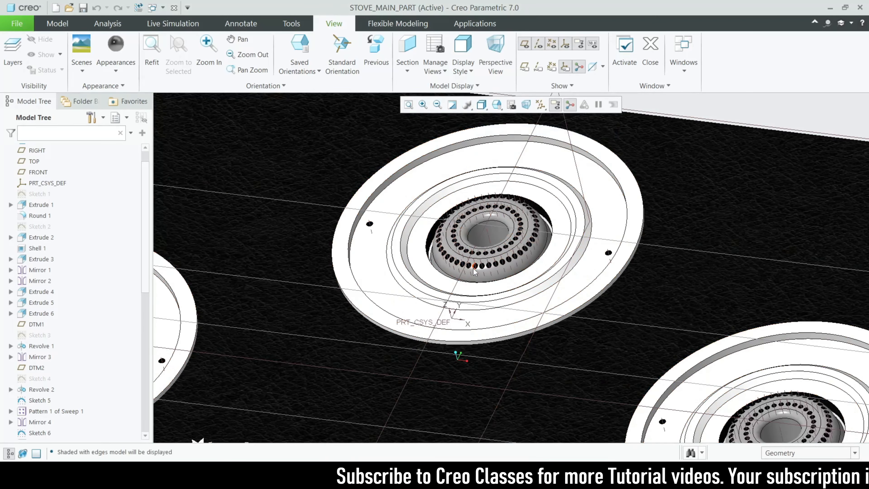
scroll(474, 271, "up", 5)
middle_click_drag(474, 272, 438, 330)
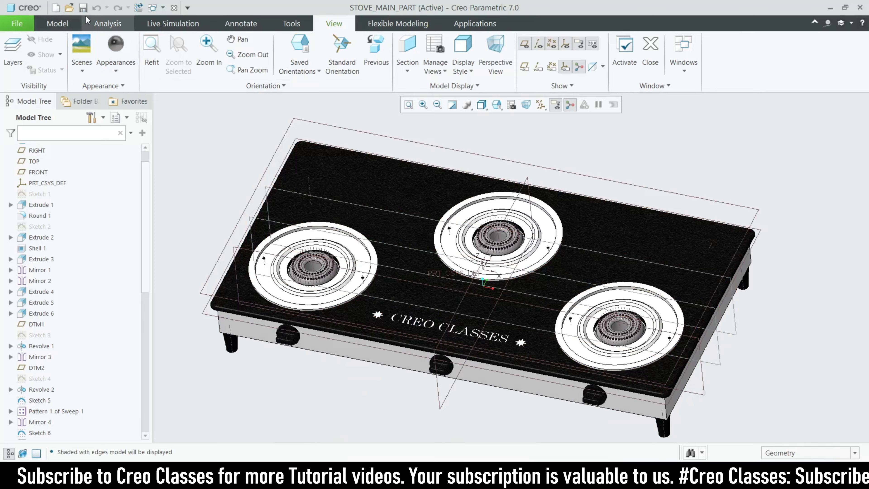
Step: Save the stove part and switch to FINAL_ASM_GAS_STOVE.ASM to check the assembly
left_click(153, 8)
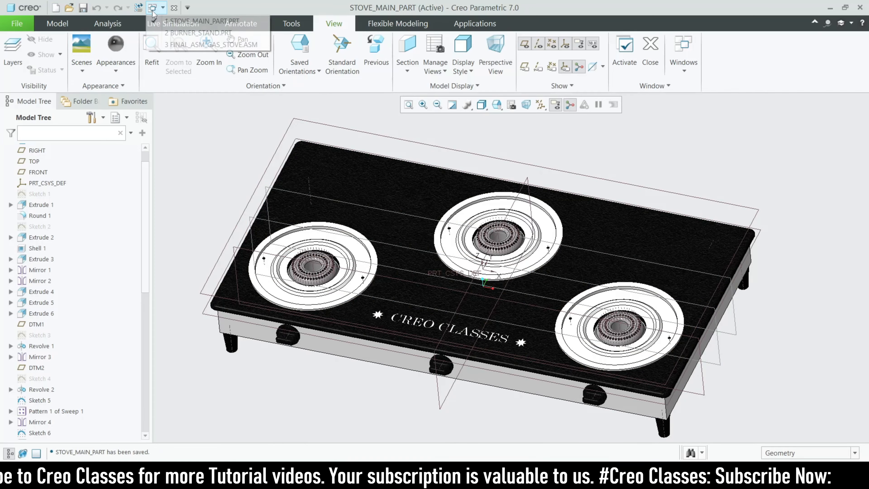
left_click(171, 43)
middle_click_drag(453, 357, 430, 332)
scroll(373, 227, "down", 3)
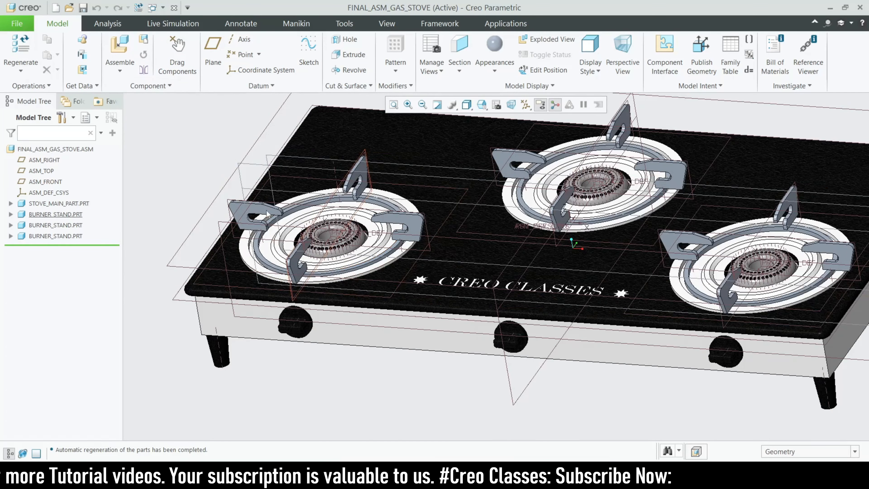
left_click(121, 66)
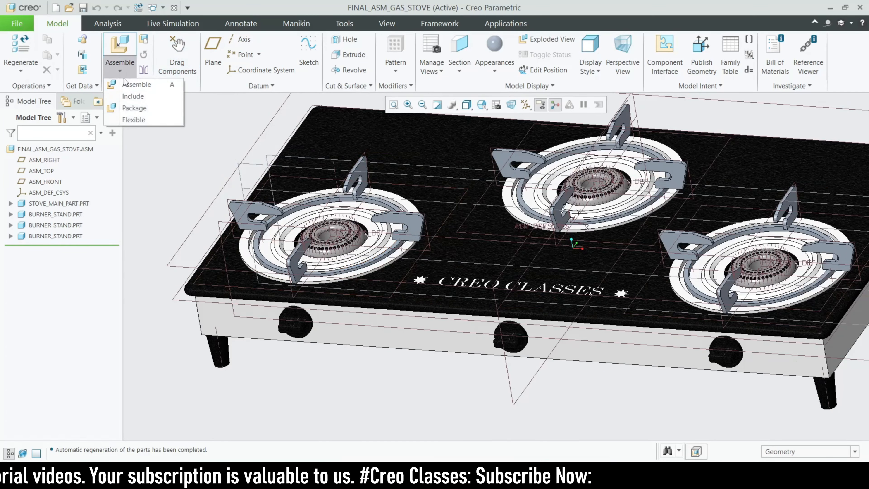
left_click(151, 180)
Step: Apply the black Fabric.dmt library appearance to all three BURNER_STAND.PRT components
left_click(495, 58)
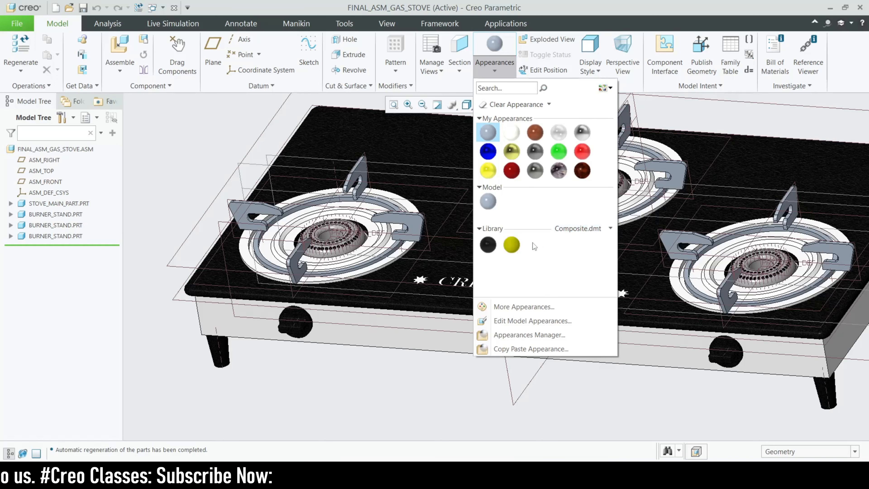
left_click(569, 233)
left_click(560, 281)
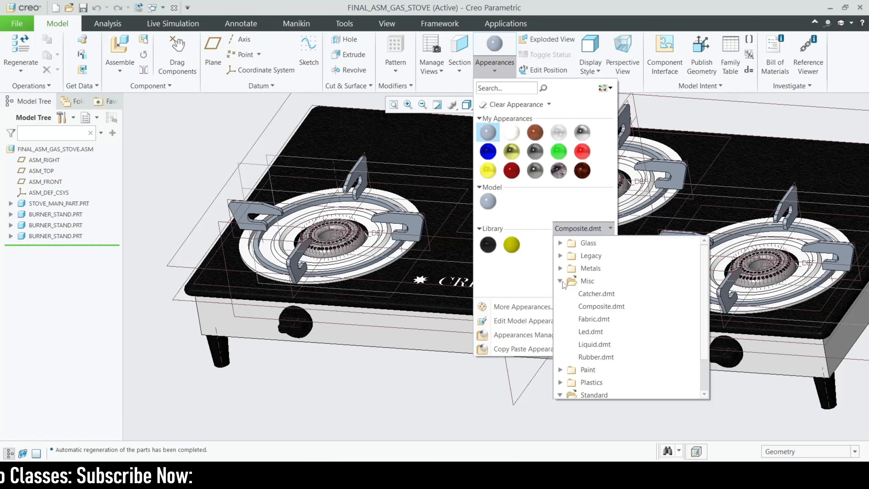
left_click(592, 319)
left_click(533, 247)
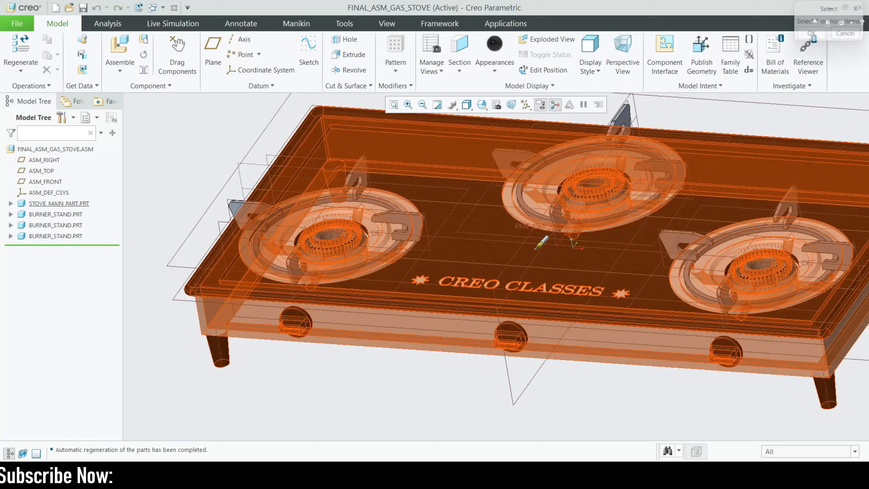
left_click(822, 451)
left_click(798, 440)
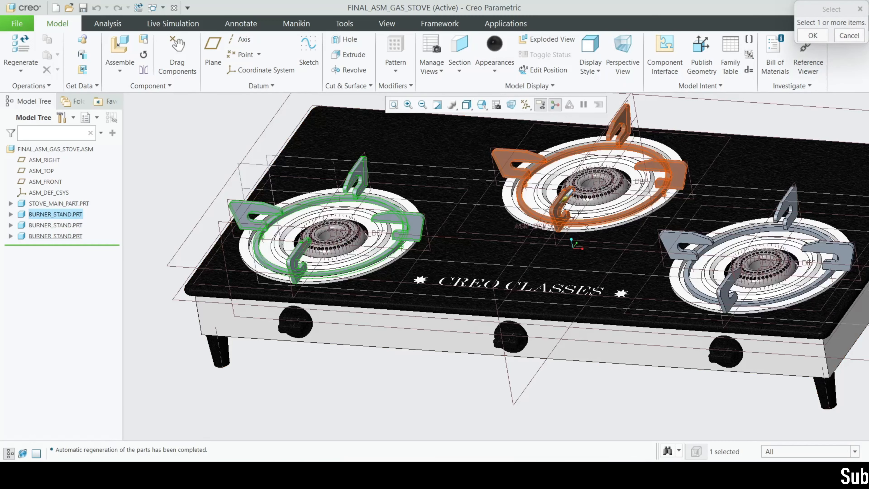
left_click(560, 202, "ctrl")
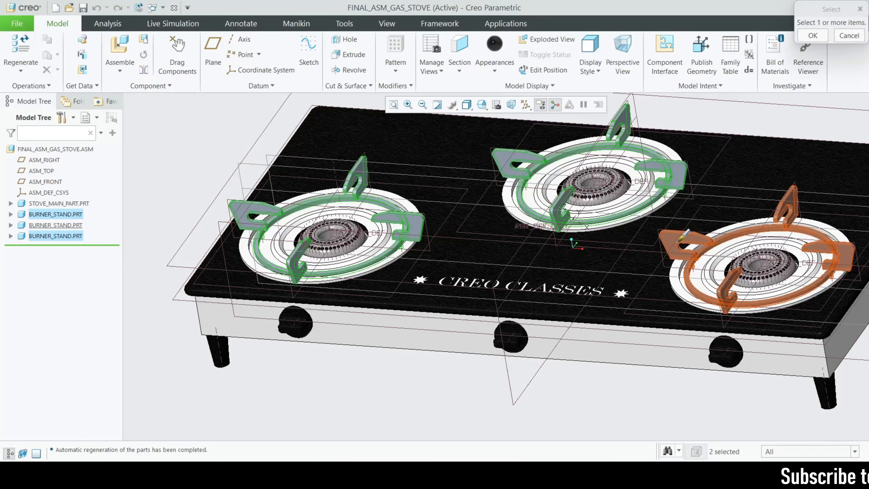
left_click(684, 235, "ctrl")
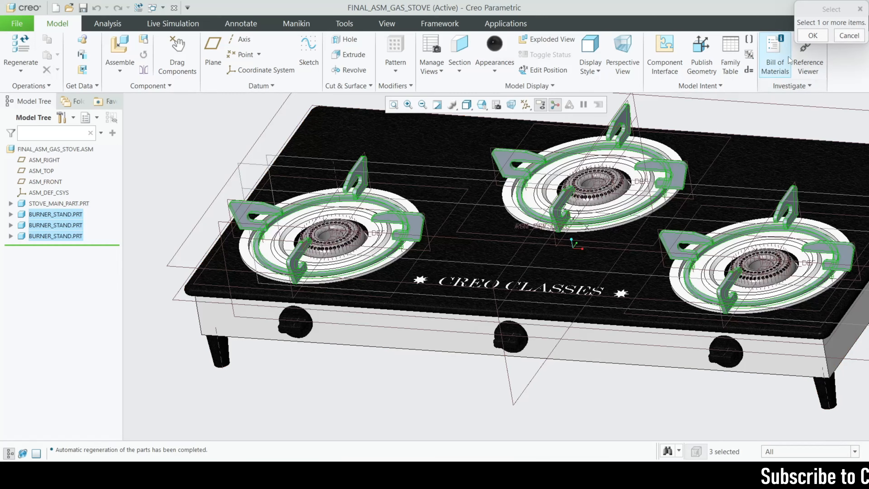
left_click(812, 35)
Step: Hide the datum planes and set the assembly's display style to Shading With Reflections, viewing it from several angles
key("ctrl+d")
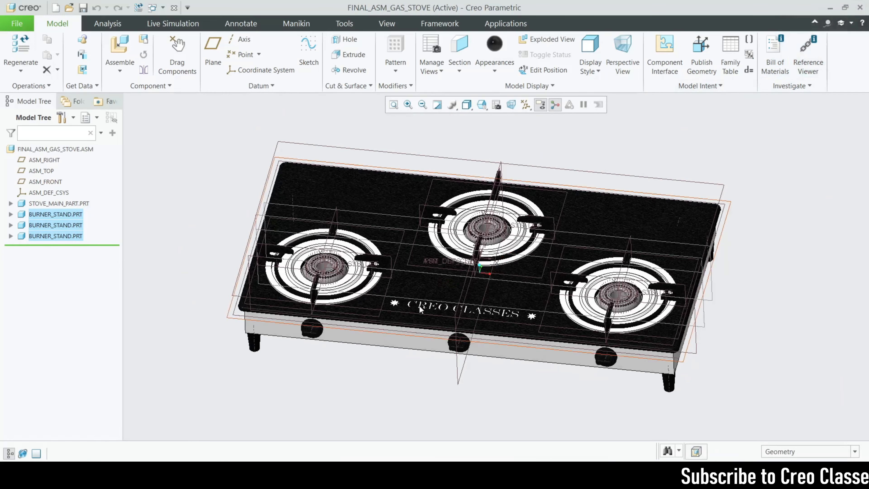
left_click(514, 105)
left_click(547, 165)
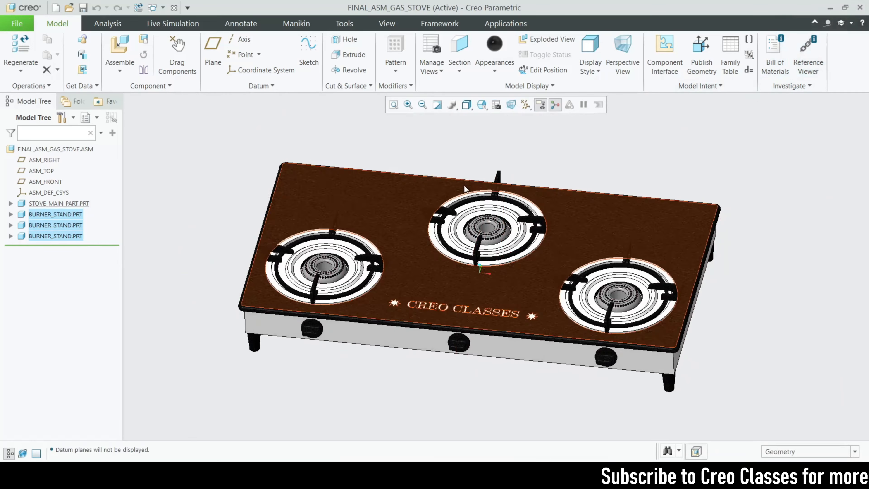
left_click(466, 104)
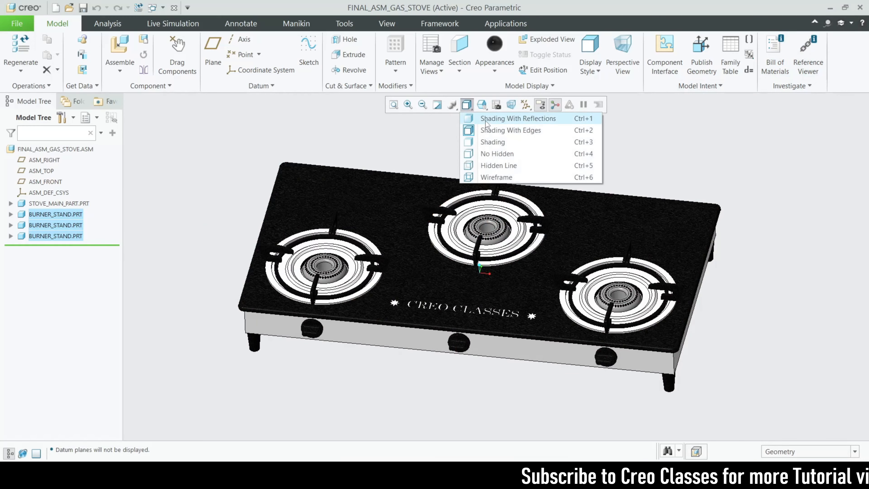
left_click(486, 118)
mouse_move(386, 329)
middle_mouse_down()
mouse_move(335, 388)
mouse_move(323, 370)
mouse_move(341, 369)
mouse_move(359, 334)
middle_mouse_up()
middle_click_drag(366, 270, 352, 329)
middle_click_drag(350, 362, 348, 395)
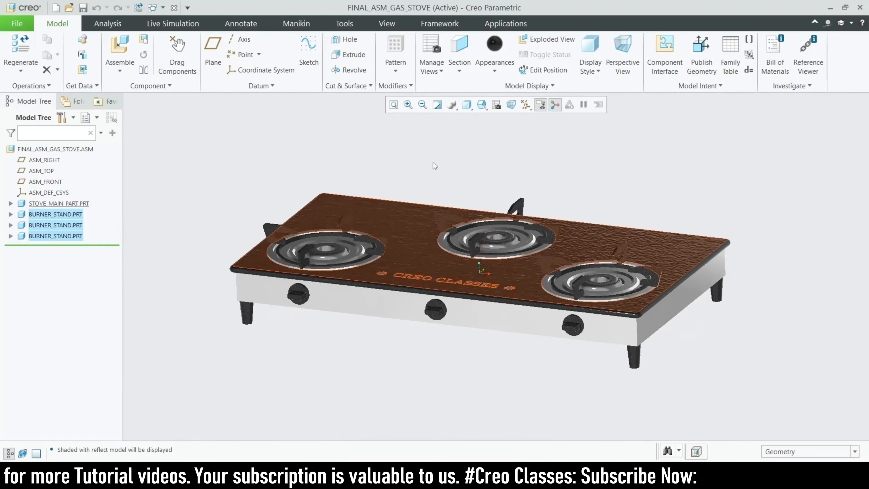
Step: Apply the grey metallic appearance from My Appearances to the front surface of the stove body, picking by Surface
left_click(493, 68)
left_click(540, 152)
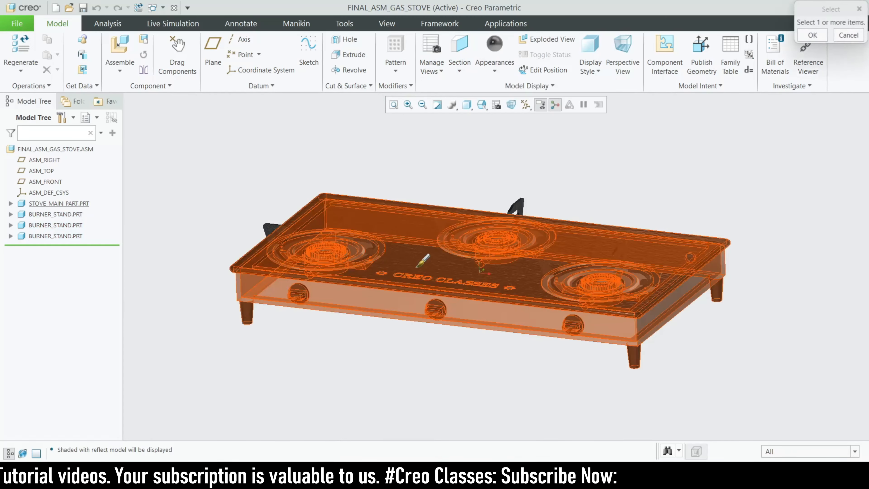
left_click(777, 451)
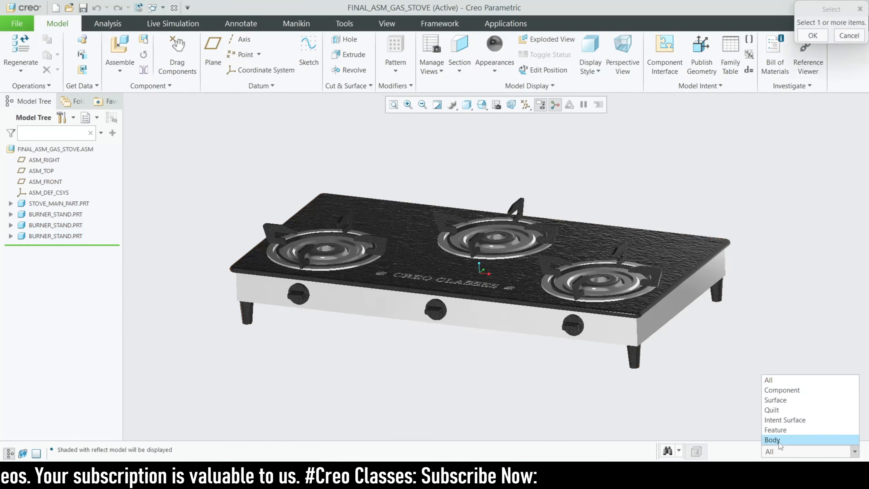
left_click(775, 400)
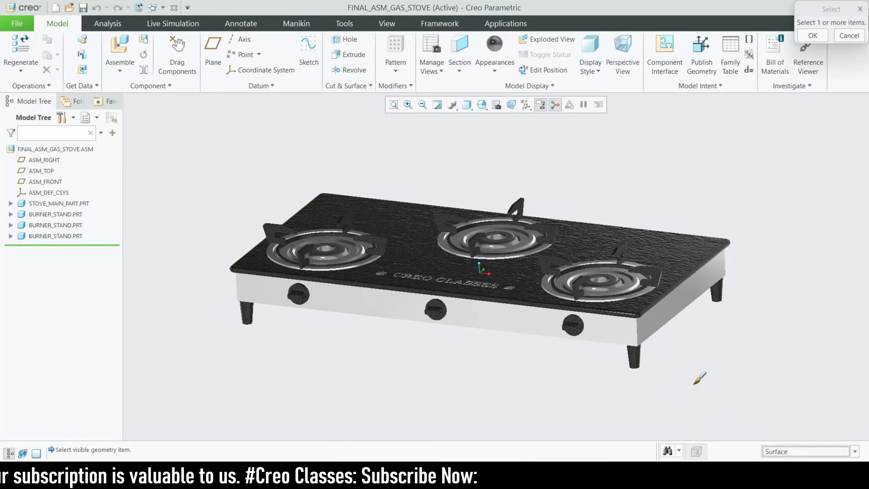
left_click(404, 307)
left_click(813, 35)
mouse_move(451, 370)
middle_mouse_down()
mouse_move(438, 349)
mouse_move(435, 371)
middle_mouse_up()
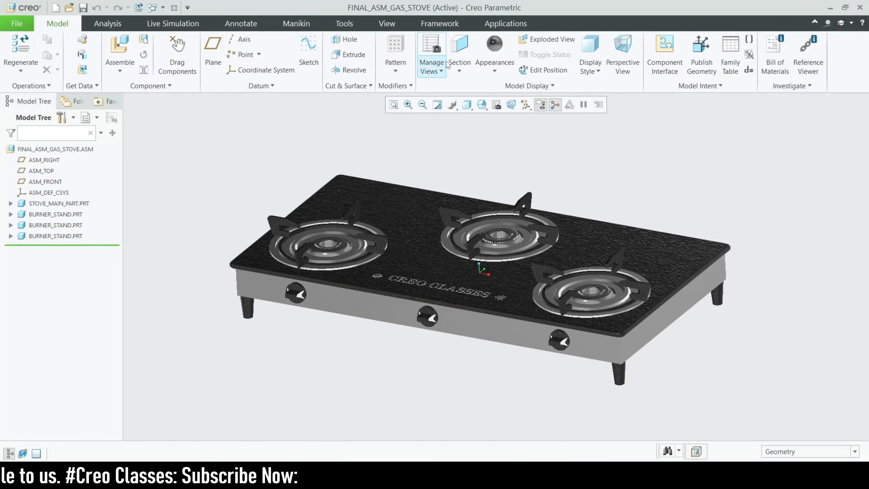
Step: Check the appearances in the STOVE_MAIN_PART window and return to the FINAL_ASM_GAS_STOVE assembly
left_click(174, 23)
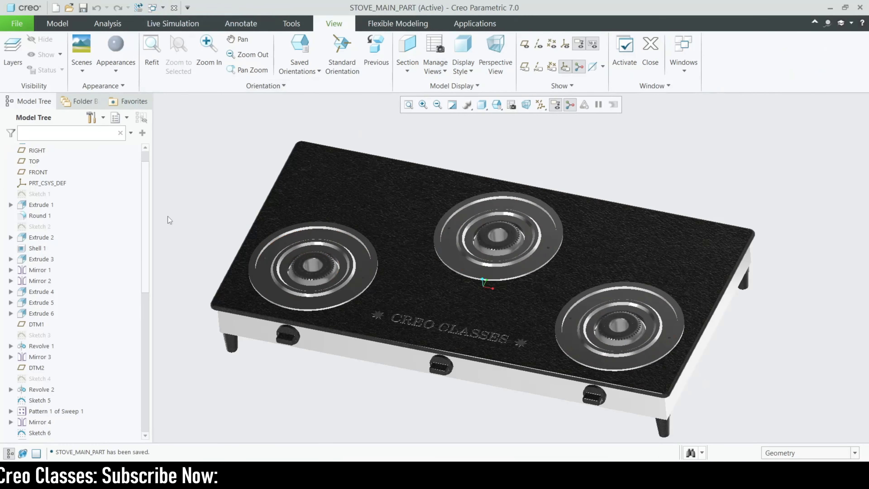
middle_click_drag(284, 255, 278, 238)
left_click(119, 69)
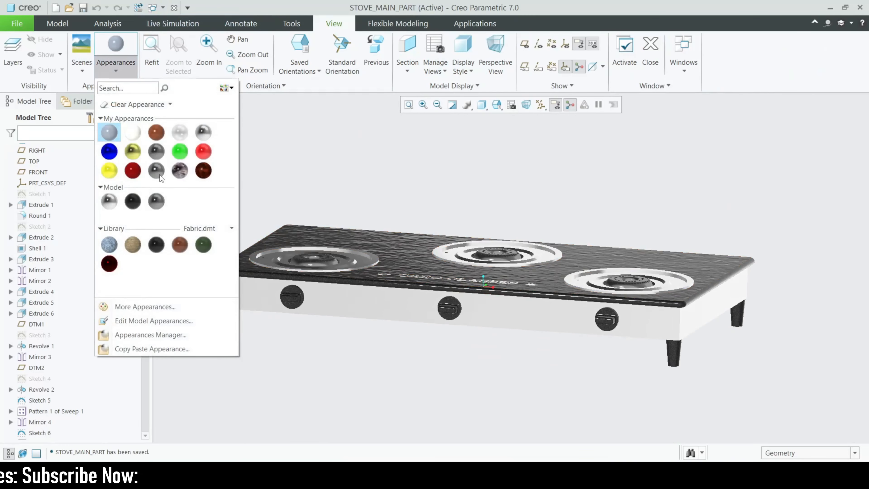
left_click(110, 65)
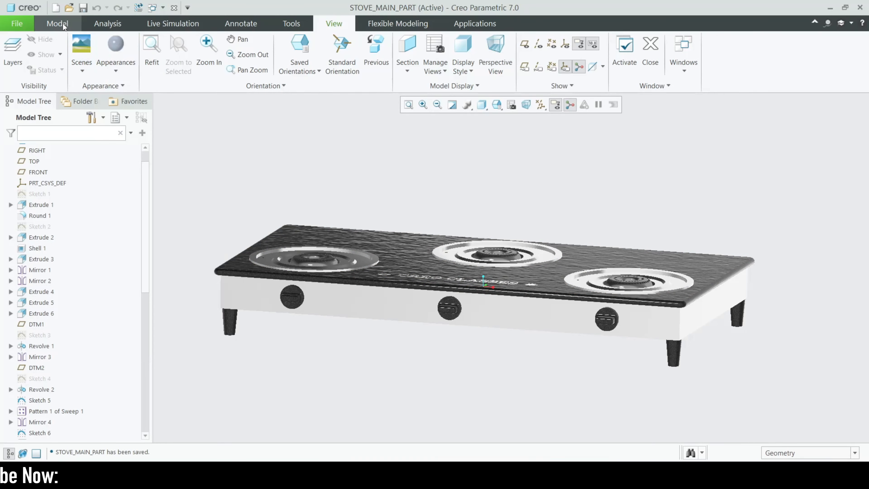
left_click(152, 8)
left_click(210, 45)
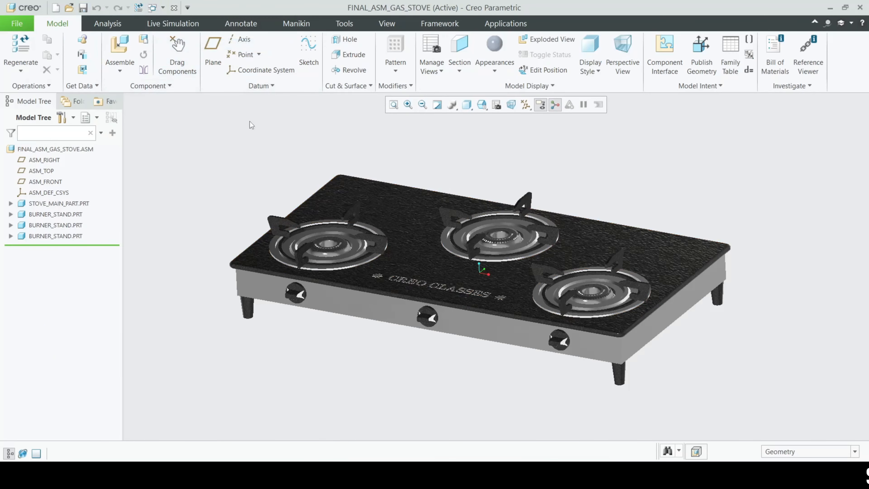
Step: Apply the model's grey metallic appearance to the stove body's outer walls, inner walls and bottom rim, picking by Intent Surface
left_click(494, 76)
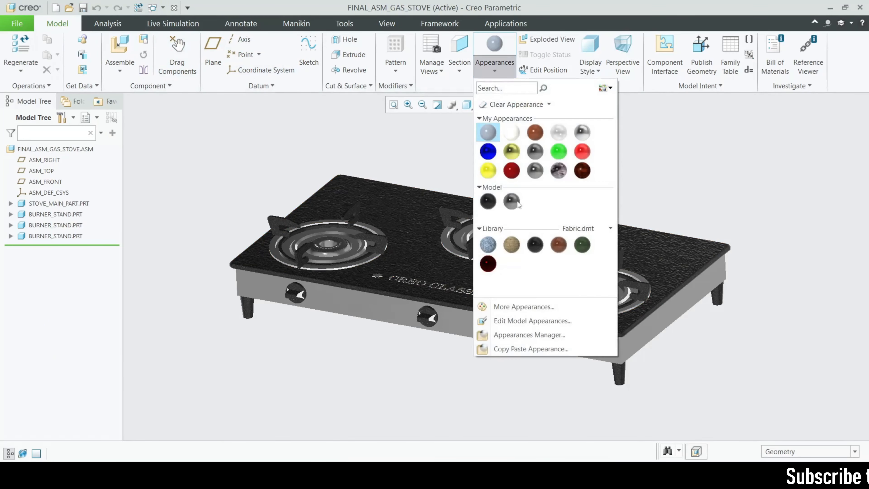
left_click(487, 202)
left_click(802, 420)
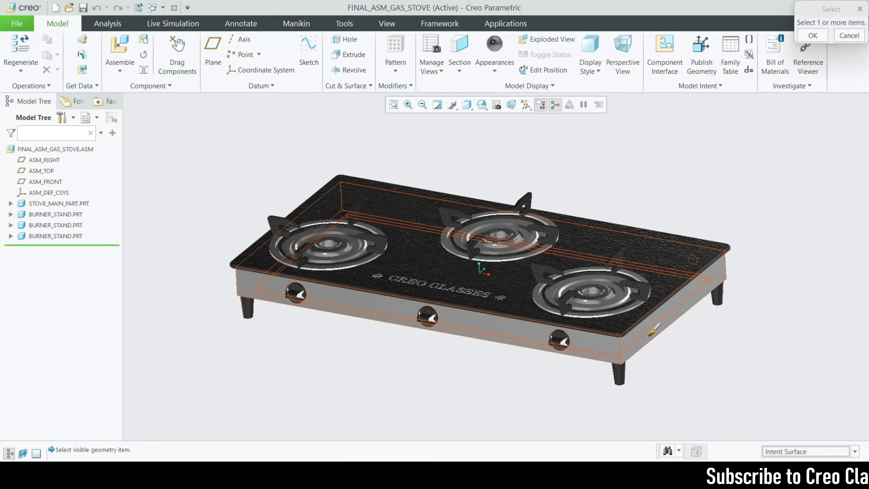
middle_click_drag(635, 356, 346, 327)
scroll(305, 325, "up", 5)
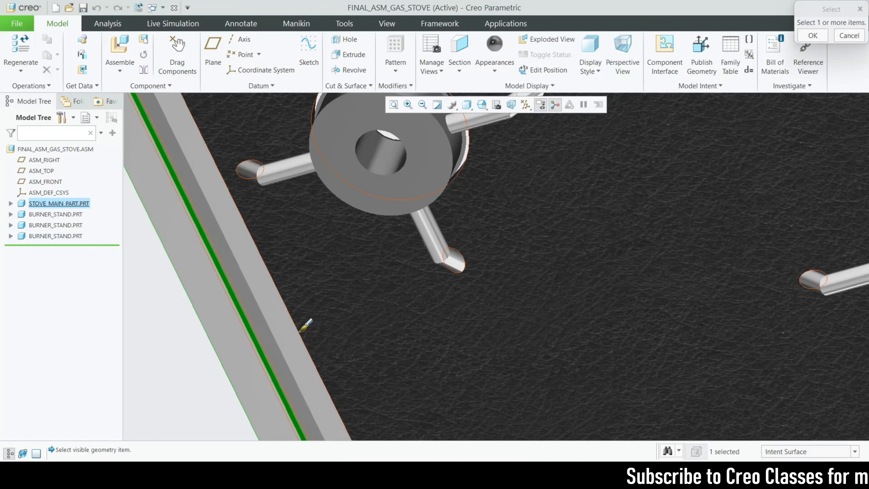
left_click(283, 333, "ctrl")
scroll(269, 337, "down", 4)
middle_click_drag(341, 362, 273, 328)
left_click(225, 325, "ctrl")
middle_click_drag(461, 346, 573, 321)
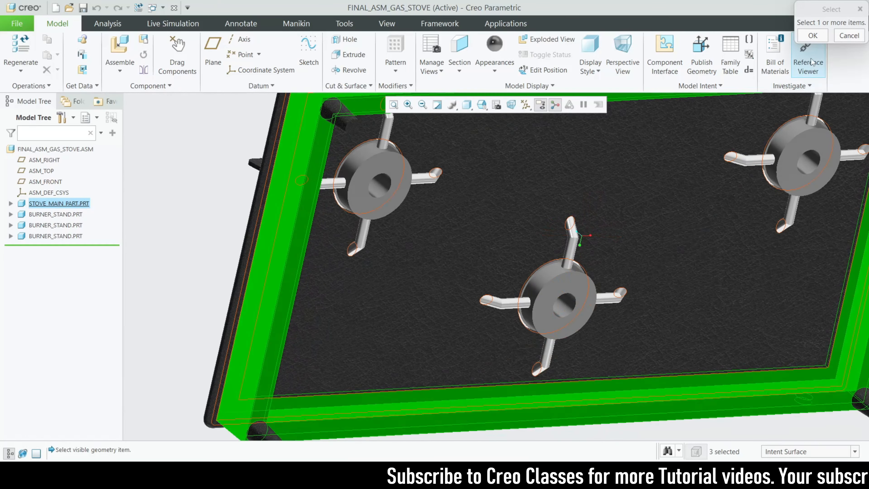
left_click(812, 36)
Step: Choose a gold appearance from the Metal-Gold.dmt library and restrict picking to intent surfaces
scroll(471, 345, "down", 5)
middle_click_drag(471, 345, 493, 358)
scroll(500, 284, "up", 5)
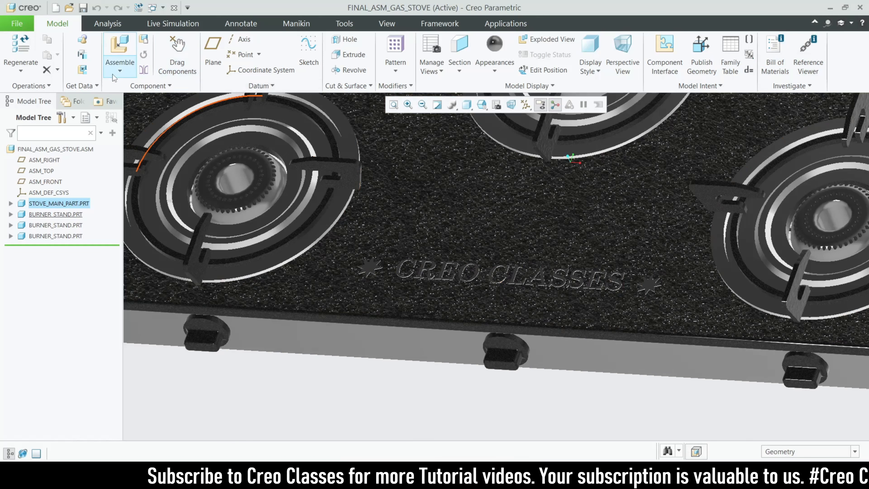
left_click(115, 77)
left_click(120, 75)
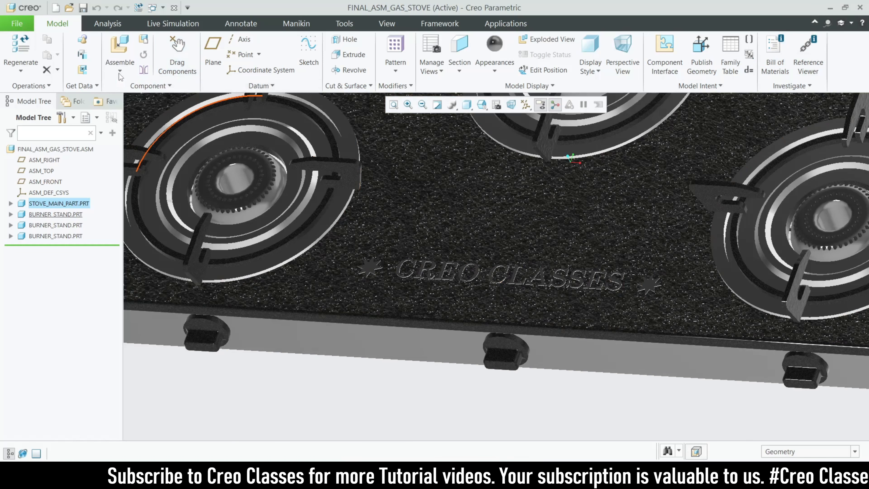
left_click(513, 69)
left_click(572, 229)
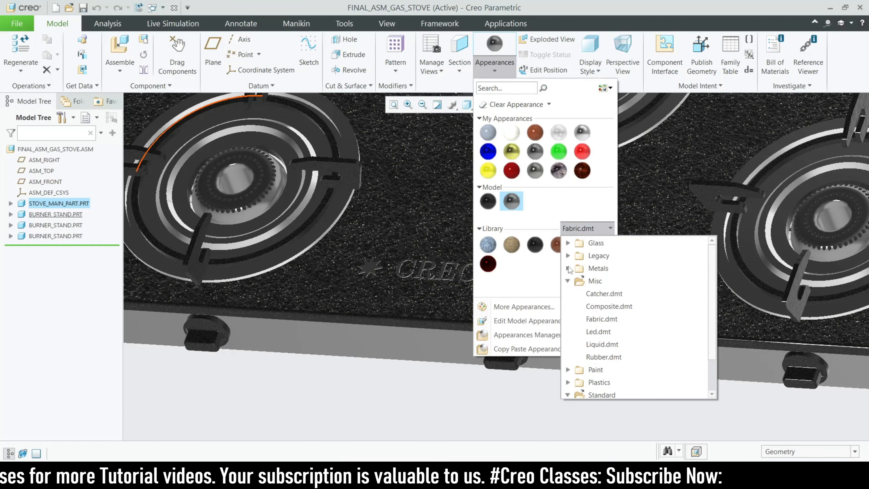
left_click(568, 268)
left_click(615, 346)
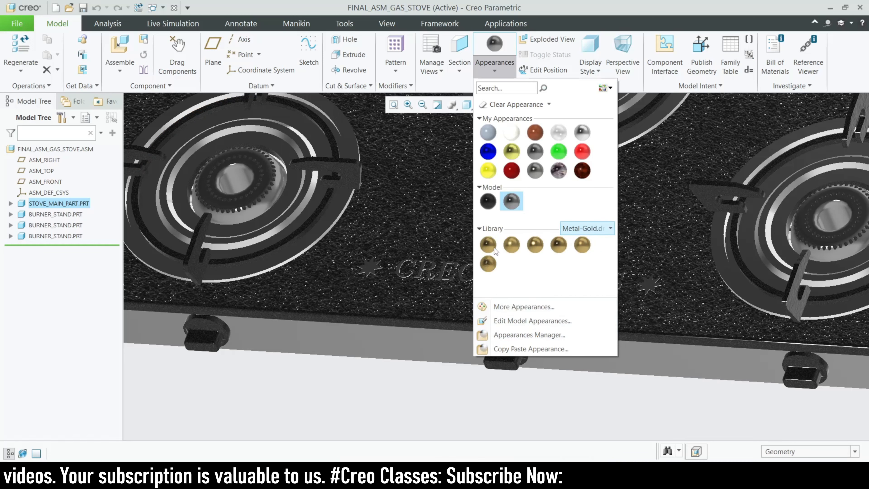
left_click(552, 246)
left_click(830, 451)
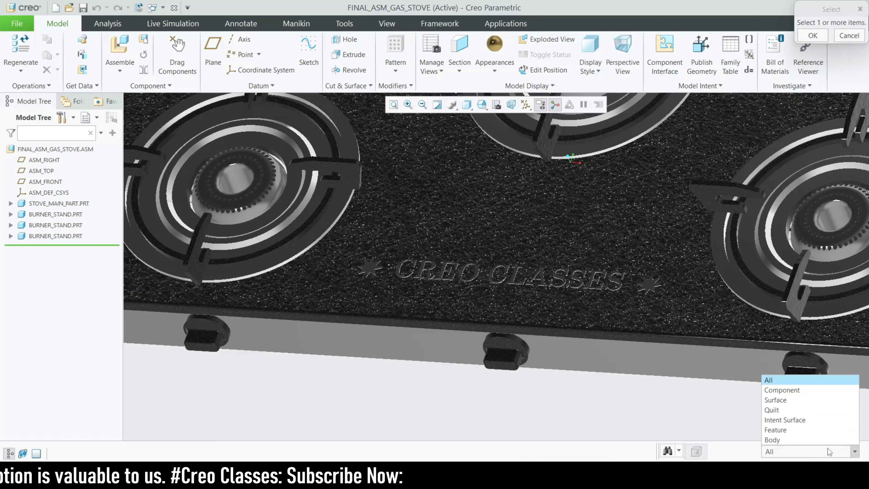
left_click(834, 420)
Step: Select the top faces and side walls of the raised CREO CLASSES lettering for the gold appearance
scroll(483, 243, "up", 5)
scroll(481, 245, "up", 2)
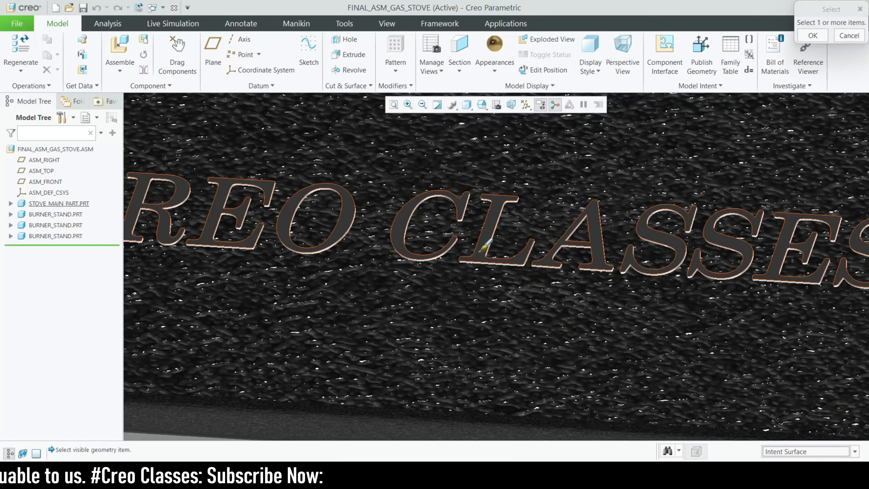
left_click(481, 245)
scroll(492, 245, "up", 6)
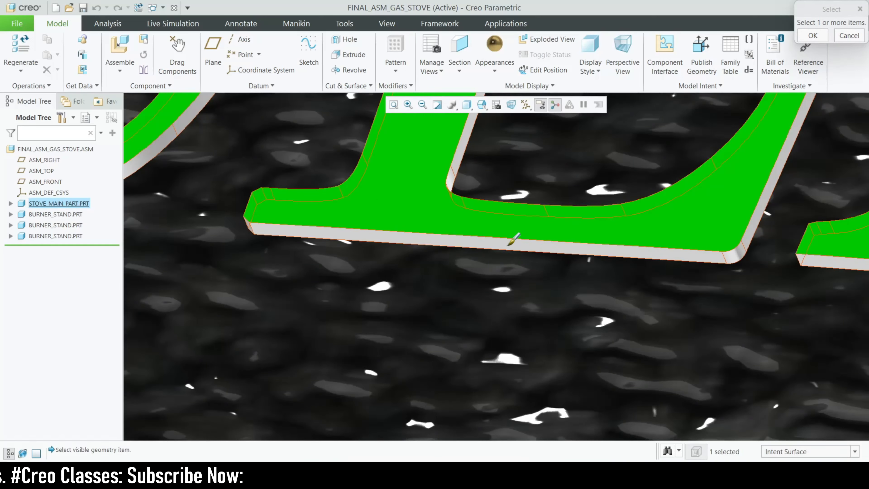
left_click(508, 245, "ctrl")
scroll(508, 245, "down", 9)
scroll(304, 267, "up", 1)
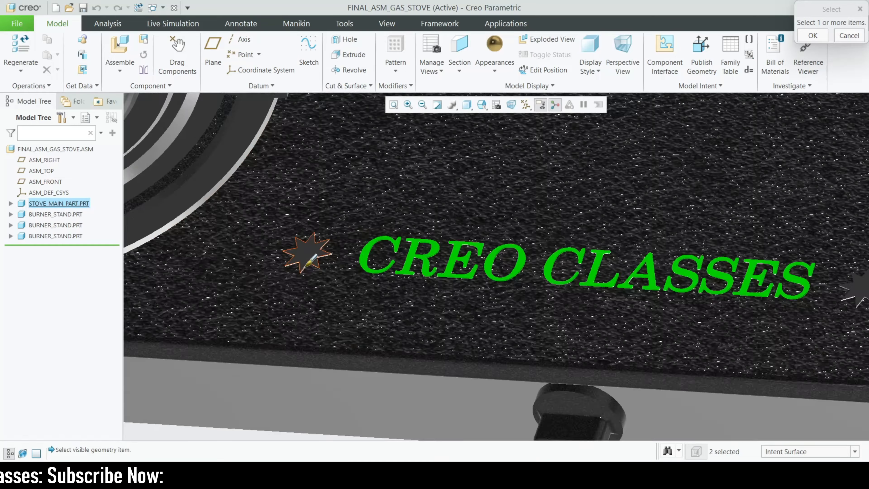
Step: Add the top faces and side walls of both stars beside the lettering and apply the gold appearance
left_click(307, 262, "ctrl")
scroll(308, 261, "up", 5)
left_click(302, 249, "ctrl")
scroll(265, 268, "down", 8)
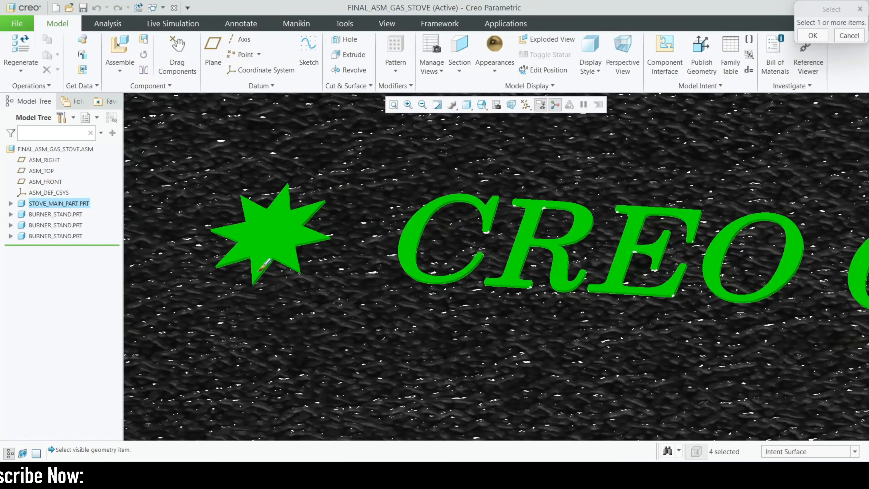
scroll(730, 301, "up", 8)
left_click(649, 255, "ctrl")
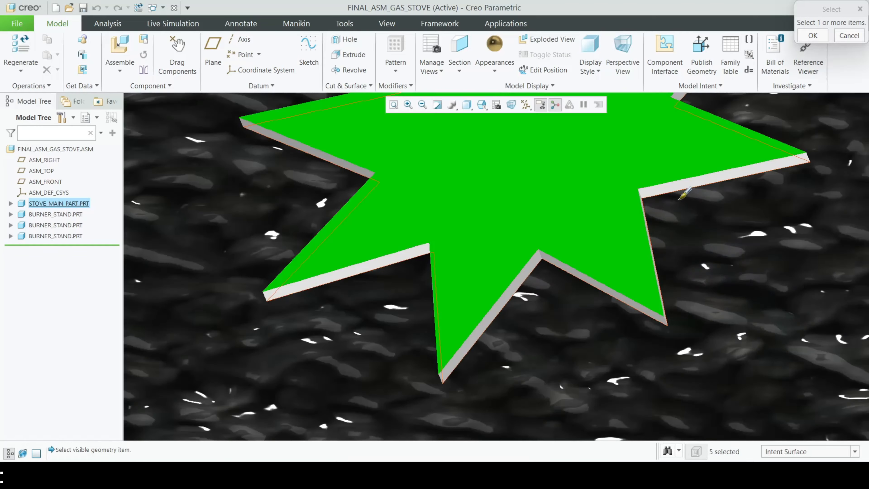
left_click(681, 181, "ctrl")
left_click(813, 35)
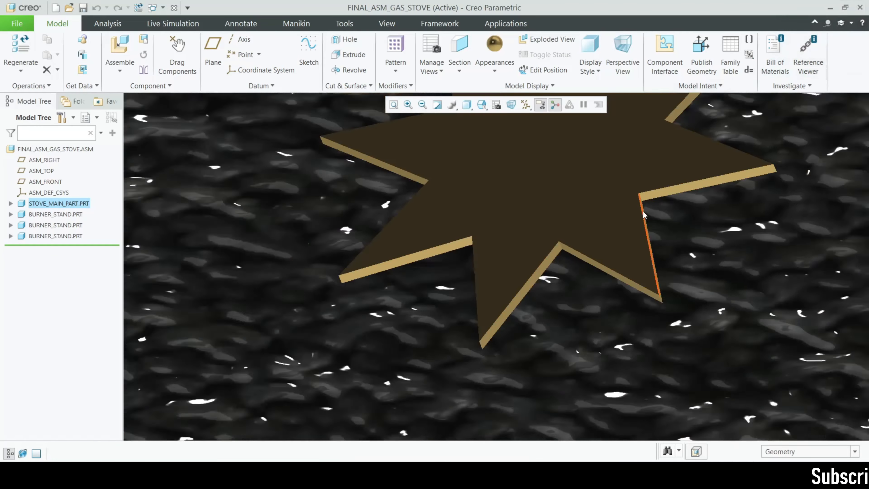
scroll(642, 211, "down", 10)
scroll(482, 373, "down", 3)
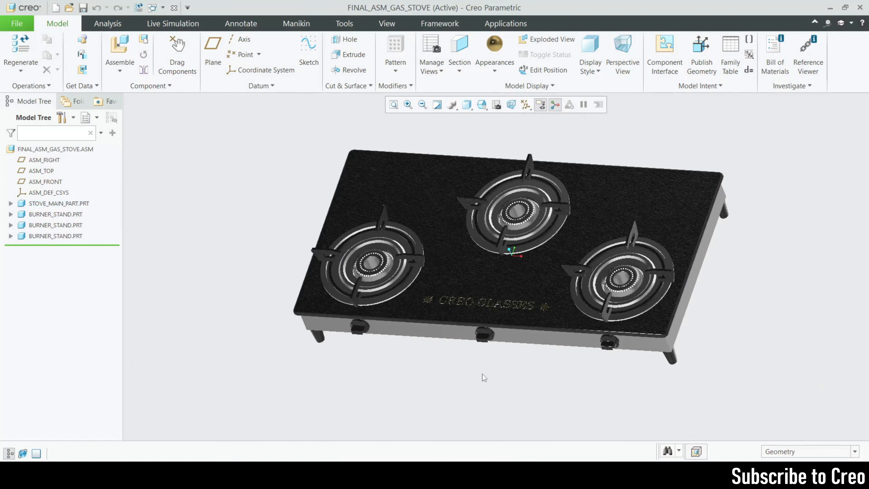
Step: Choose the silver chrome appearance from My Appearances and restrict picking to intent surfaces
scroll(474, 369, "up", 4)
mouse_move(474, 368)
middle_mouse_down()
mouse_move(493, 396)
mouse_move(475, 374)
mouse_move(481, 380)
mouse_move(466, 388)
mouse_move(478, 390)
mouse_move(472, 367)
middle_mouse_up()
scroll(472, 384, "down", 1)
scroll(495, 295, "up", 3)
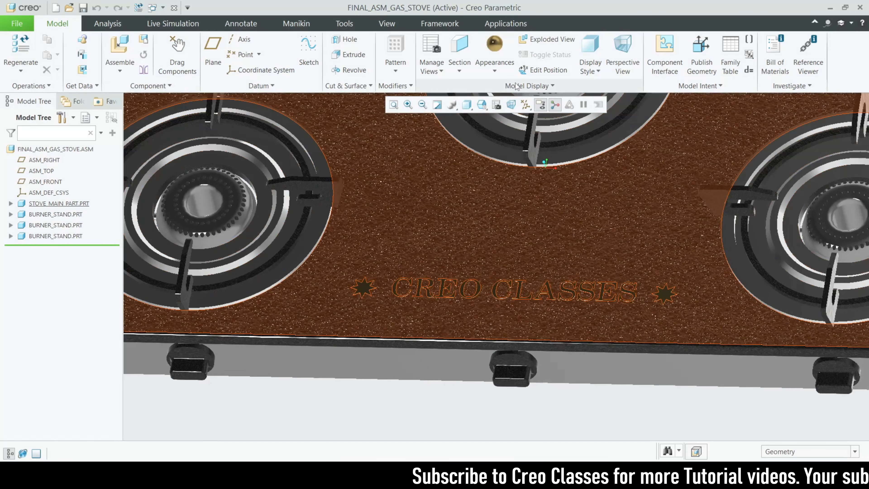
left_click(494, 65)
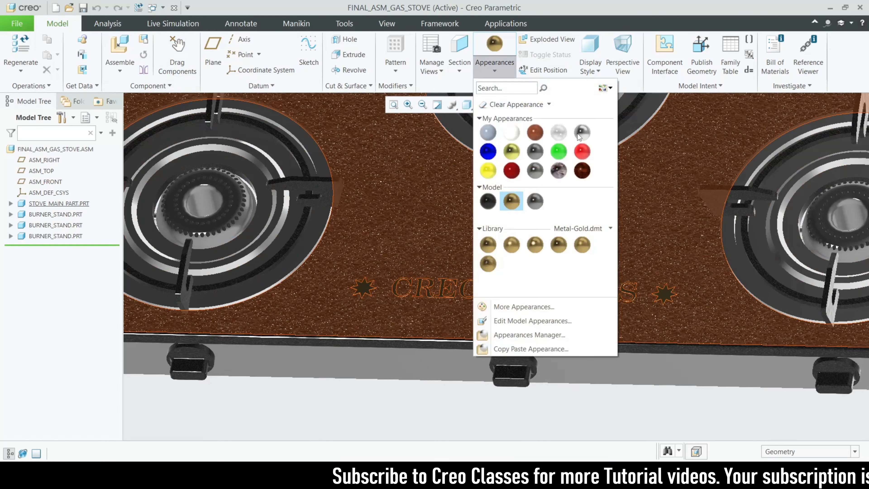
left_click(577, 133)
scroll(430, 291, "up", 2)
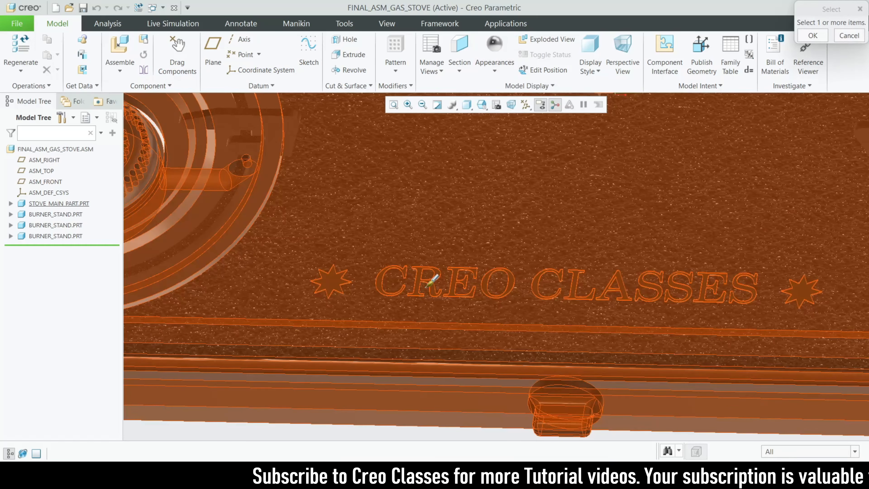
left_click(820, 451)
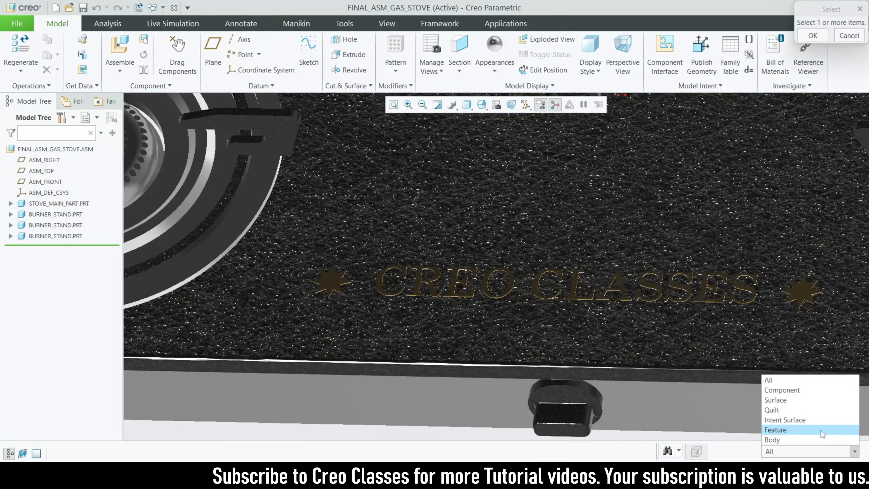
left_click(794, 422)
Step: Select the top faces of the CREO CLASSES lettering and both stars for the silver appearance
scroll(328, 281, "up", 2)
left_click(344, 285)
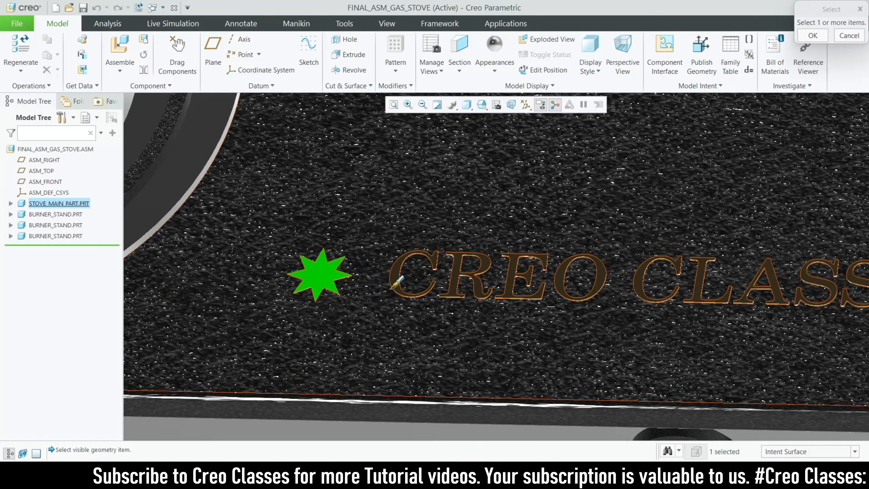
left_click(397, 283, "ctrl")
scroll(513, 287, "down", 2)
scroll(667, 292, "up", 2)
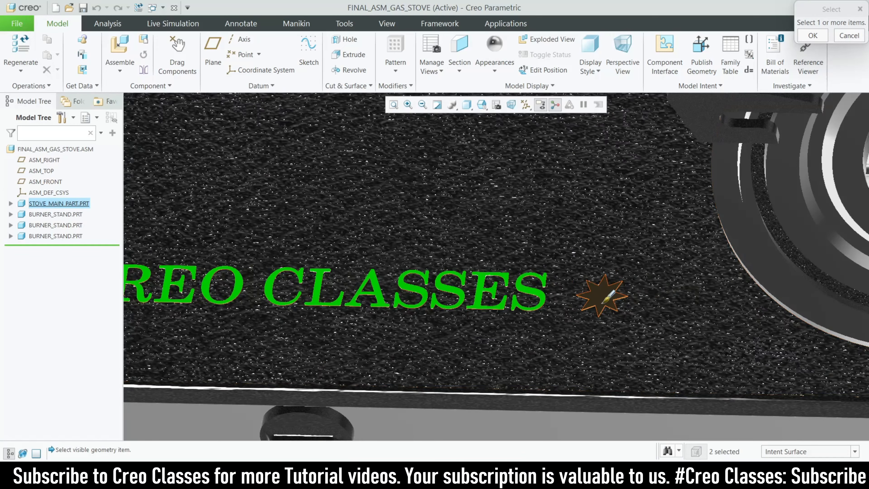
left_click(605, 297, "ctrl")
Step: Add the side walls of the lettering and both stars and apply the silver appearance
scroll(510, 276, "up", 6)
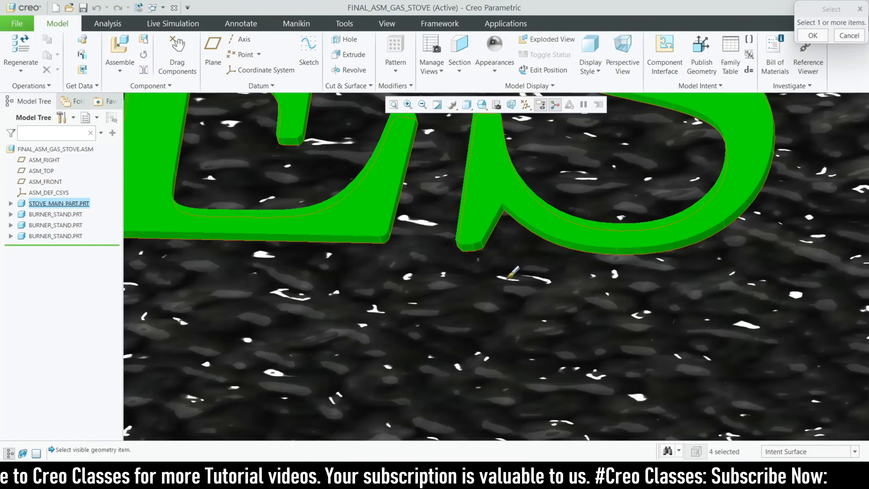
scroll(507, 278, "down", 4)
scroll(773, 250, "up", 6)
left_click(817, 295, "ctrl")
scroll(816, 296, "down", 5)
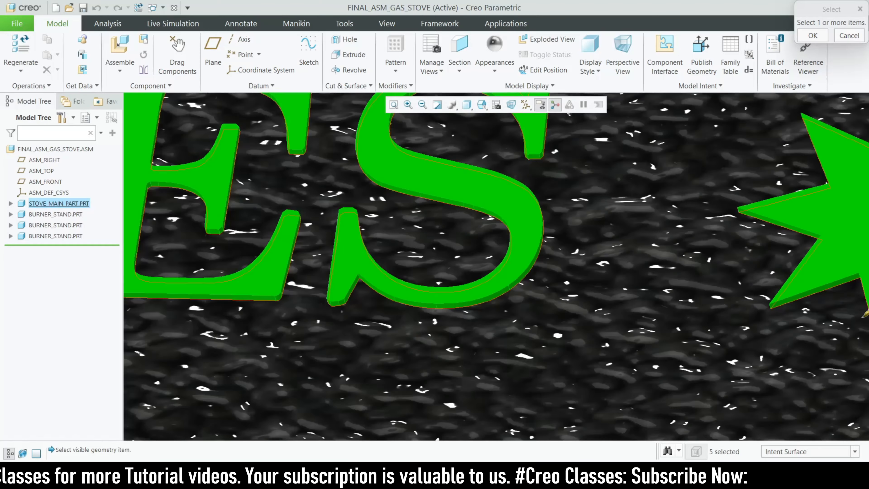
scroll(866, 312, "down", 5)
scroll(281, 205, "up", 7)
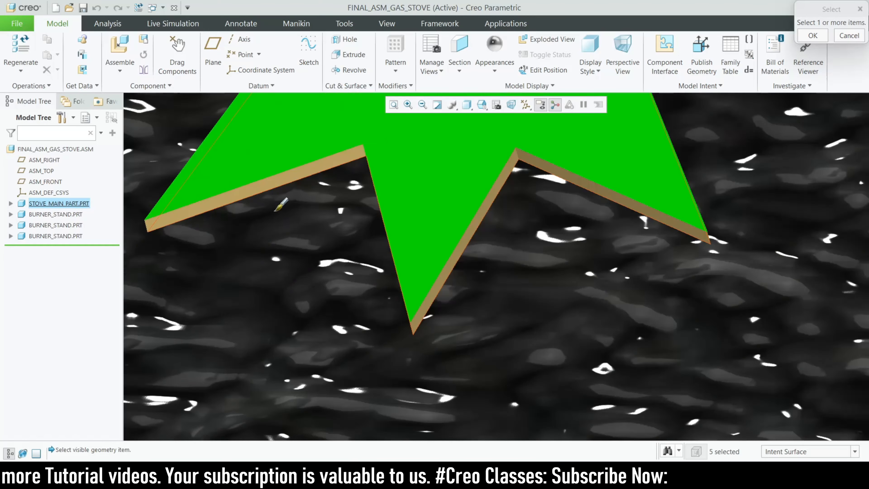
left_click(279, 174, "ctrl")
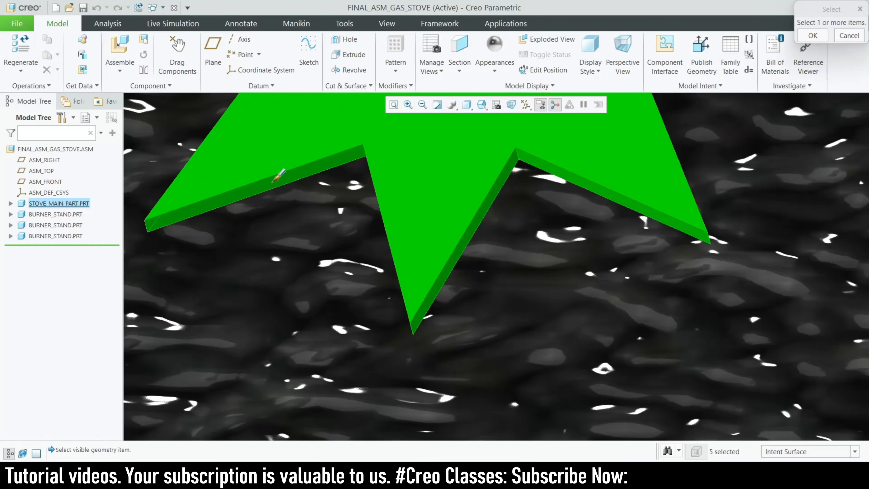
left_click(813, 36)
scroll(453, 265, "down", 8)
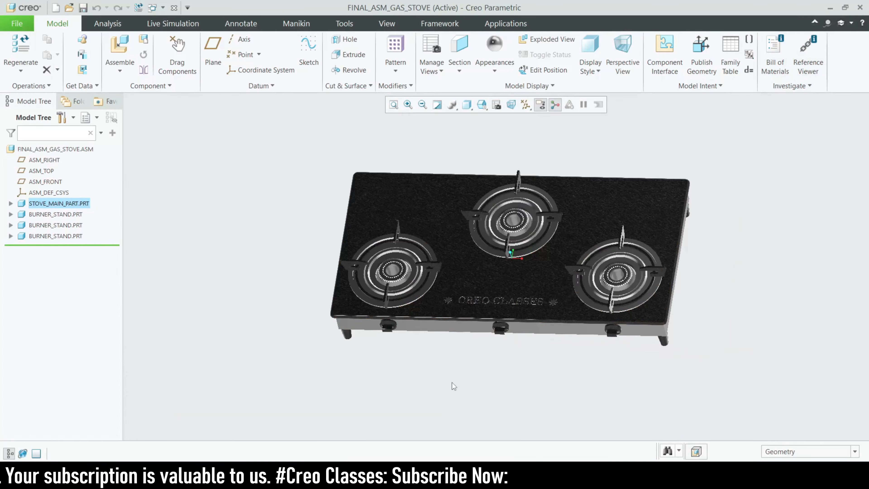
Step: Examine the finished stove assembly from the front, above and underneath, including a front control knob close up
mouse_move(451, 382)
middle_mouse_down()
mouse_move(481, 401)
mouse_move(466, 401)
mouse_move(475, 370)
mouse_move(458, 349)
mouse_move(438, 373)
mouse_move(528, 269)
middle_mouse_up()
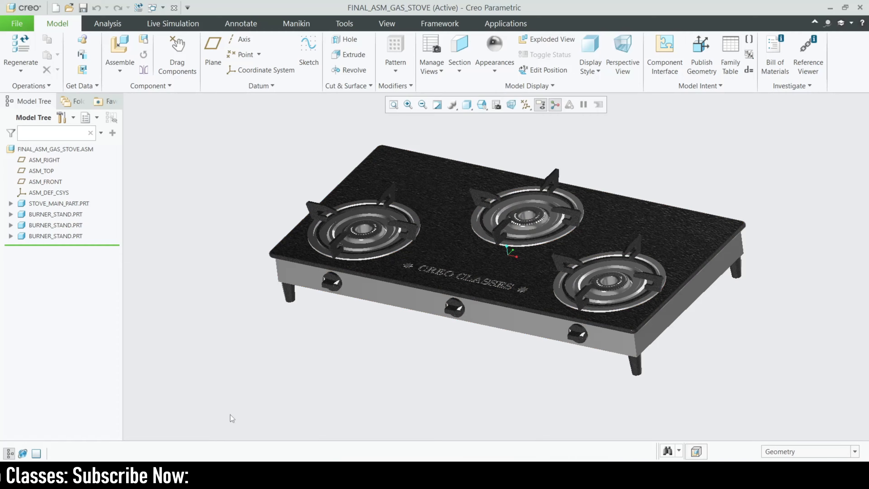
mouse_move(405, 341)
middle_mouse_down()
mouse_move(423, 365)
mouse_move(413, 341)
mouse_move(392, 352)
mouse_move(388, 333)
mouse_move(388, 361)
mouse_move(397, 347)
mouse_move(404, 352)
middle_mouse_up()
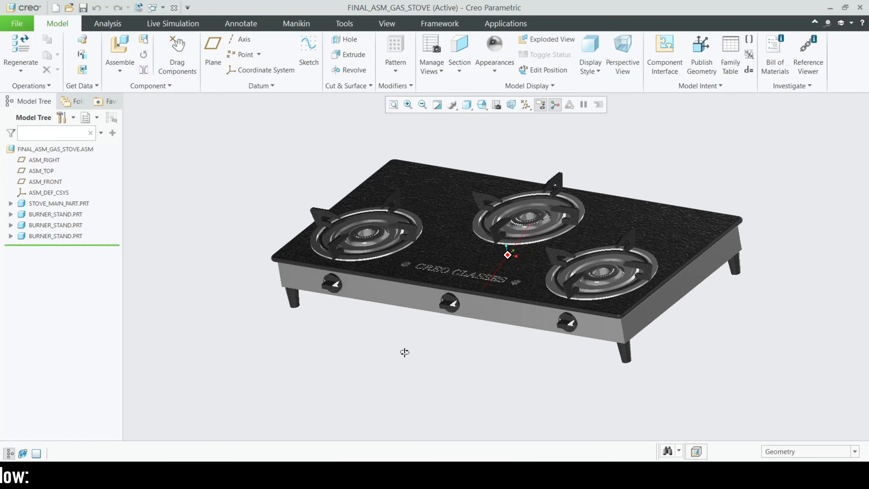
scroll(404, 352, "up", 10)
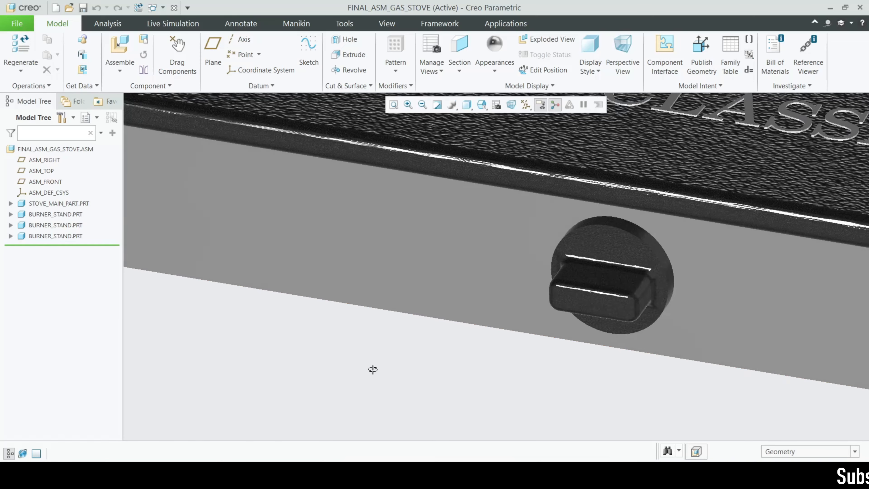
scroll(373, 369, "down", 2)
scroll(560, 287, "up", 6)
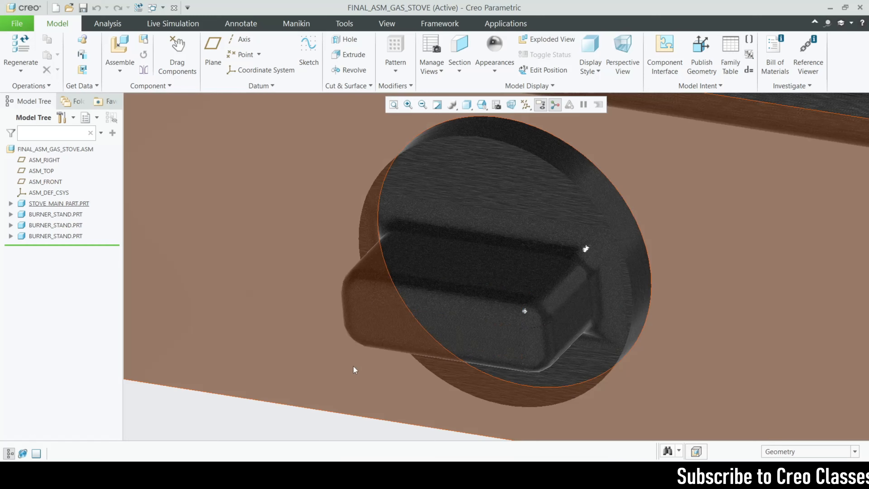
scroll(375, 367, "down", 2)
middle_click_drag(376, 358, 372, 399)
scroll(371, 399, "up", 3)
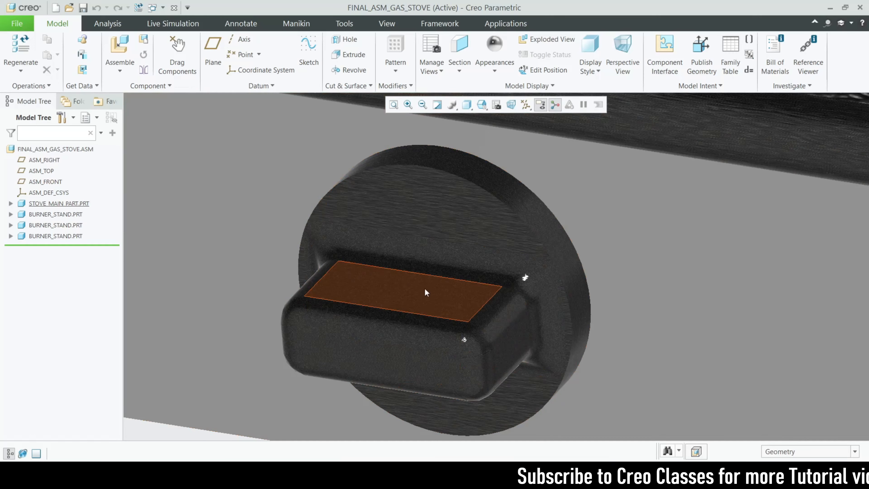
scroll(353, 336, "down", 6)
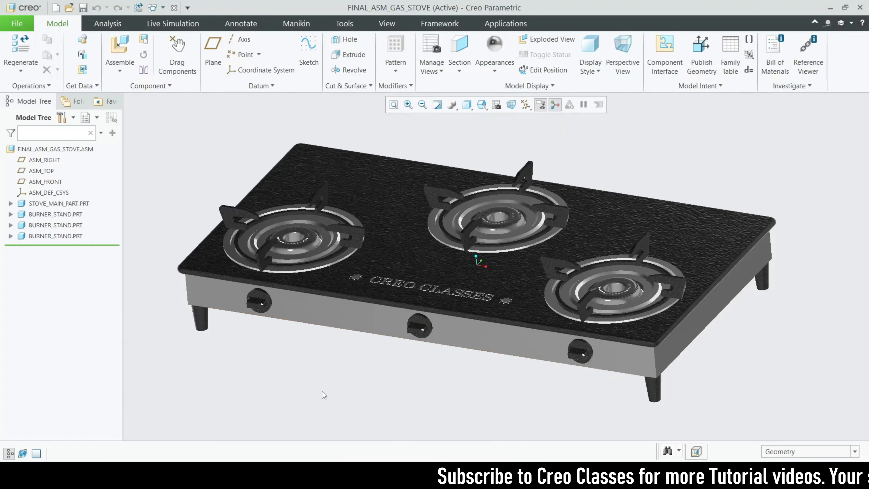
middle_click_drag(321, 392, 383, 406)
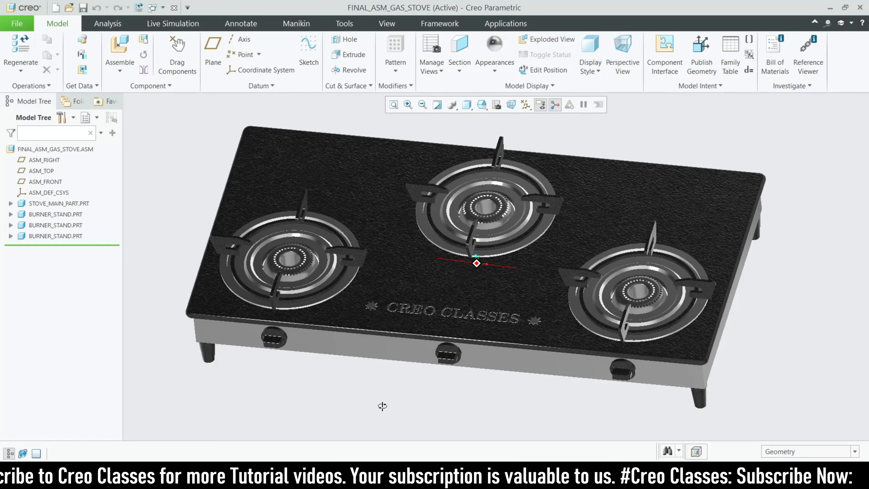
middle_click_drag(382, 406, 380, 434)
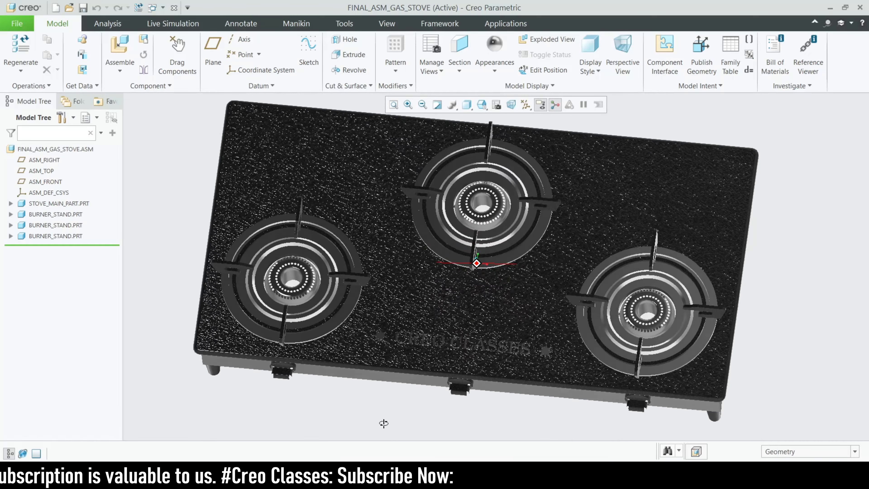
middle_click_drag(389, 440, 377, 395)
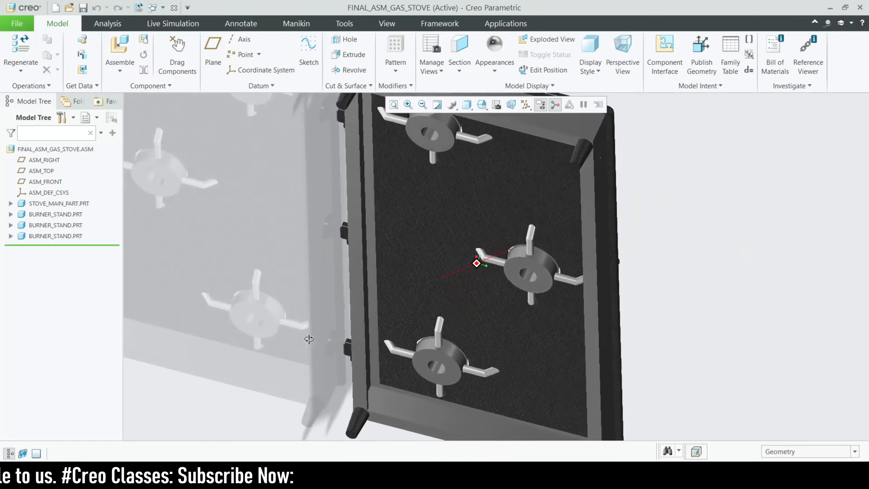